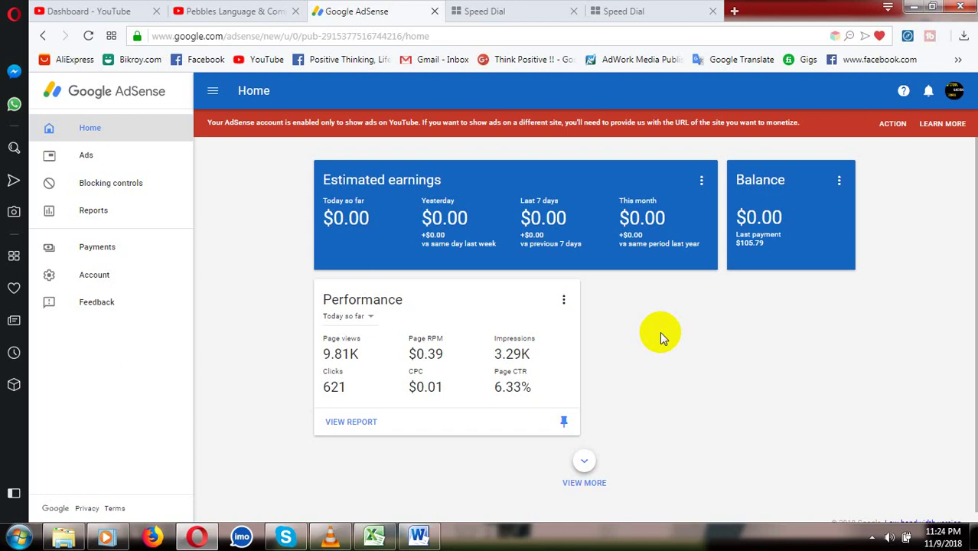
pyautogui.click(120, 15)
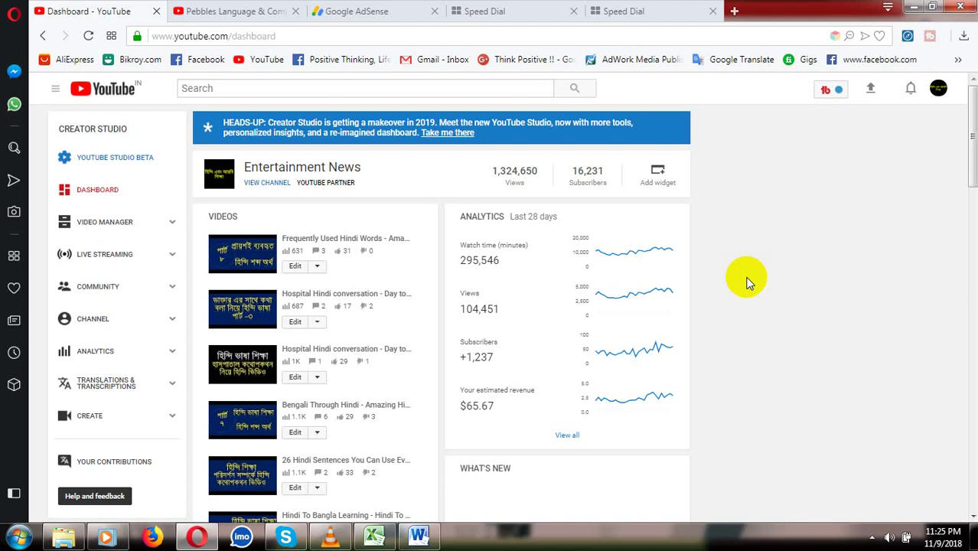
pyautogui.click(502, 15)
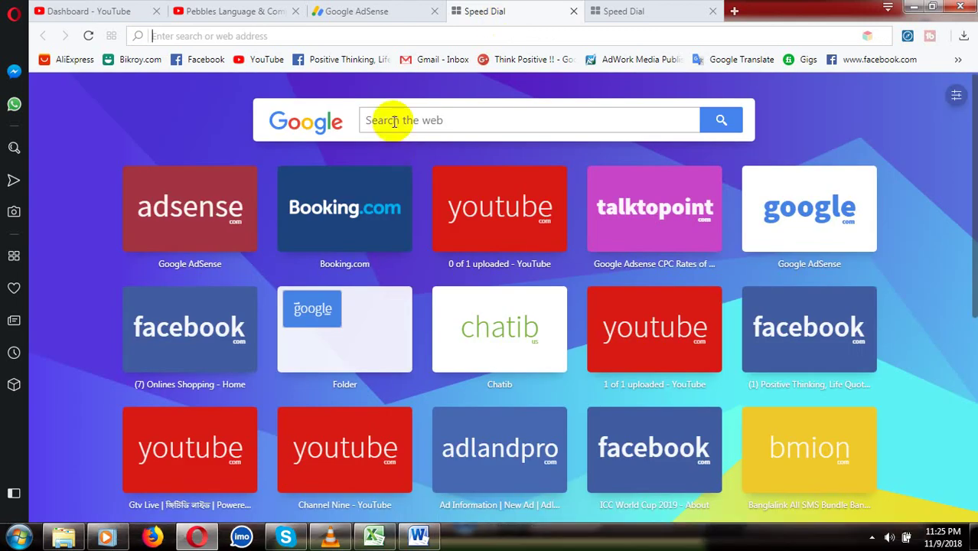
pyautogui.click(395, 114)
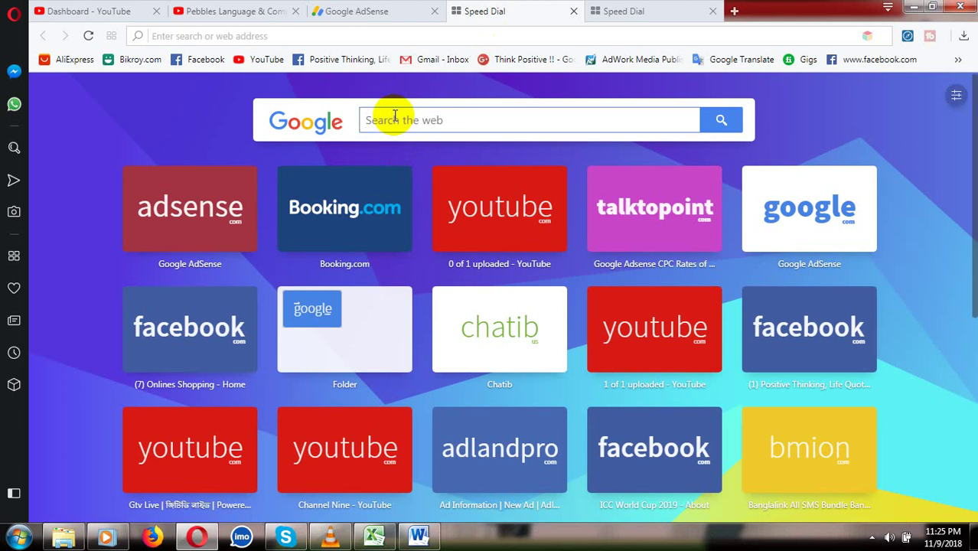
pyautogui.write('@')
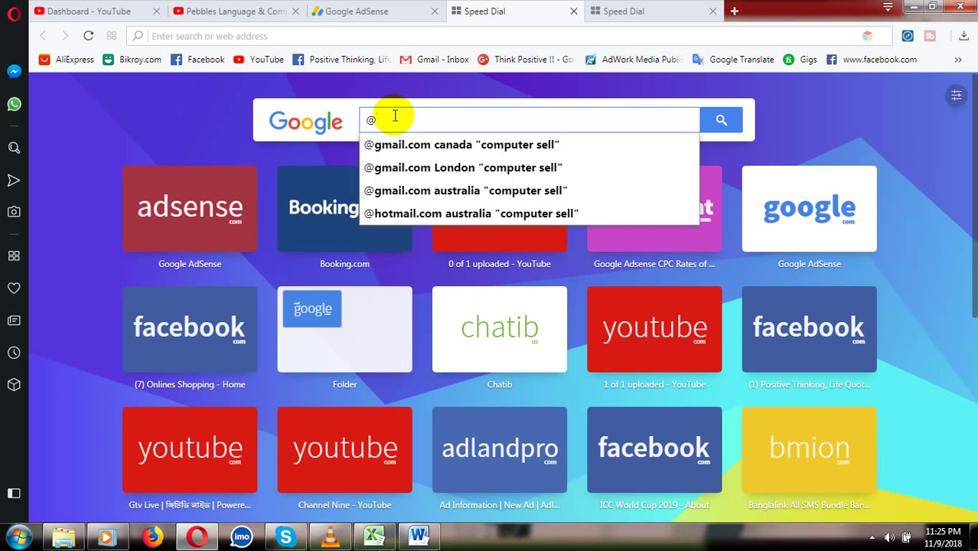
pyautogui.write('gma')
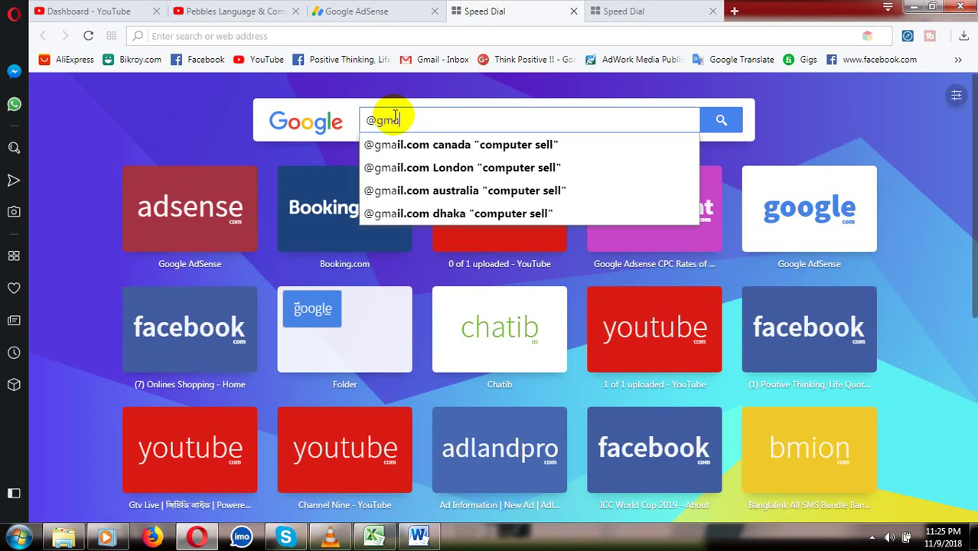
pyautogui.write('il.')
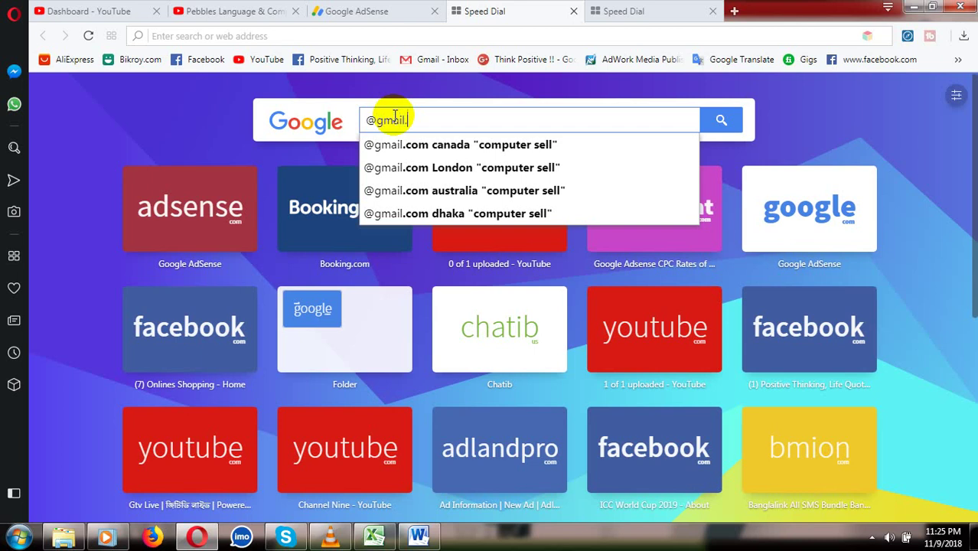
pyautogui.write('com')
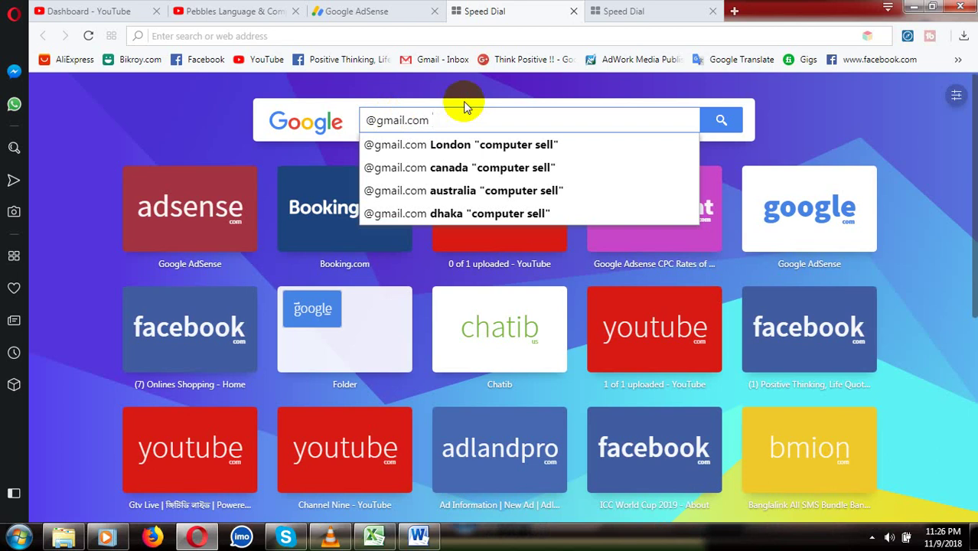
pyautogui.write('dhaka')
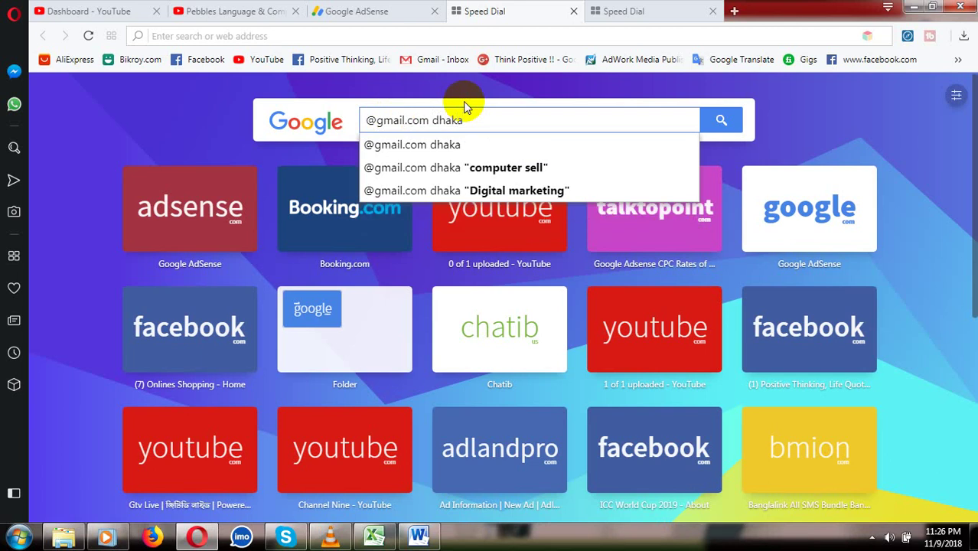
pyautogui.press('Return')
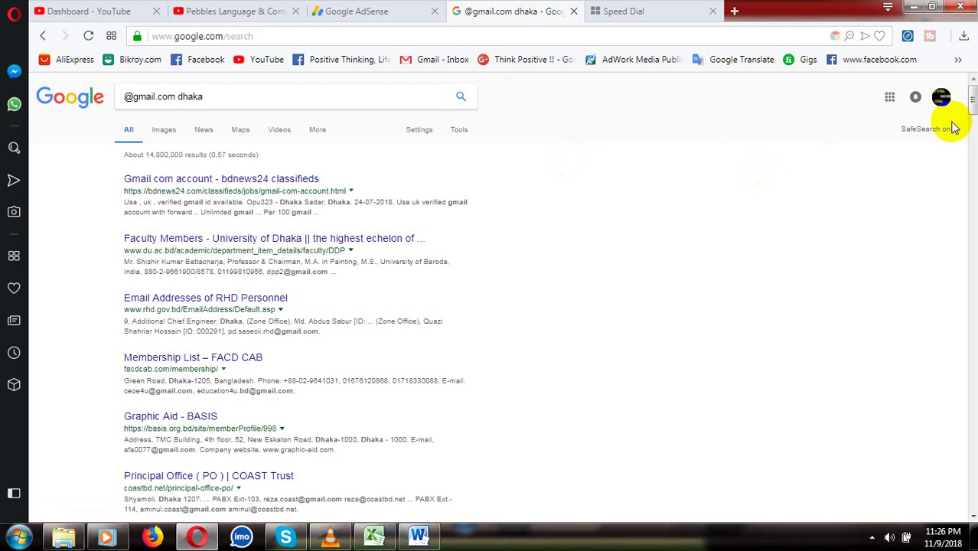
pyautogui.moveTo(972, 103); pyautogui.dragTo(968, 390)
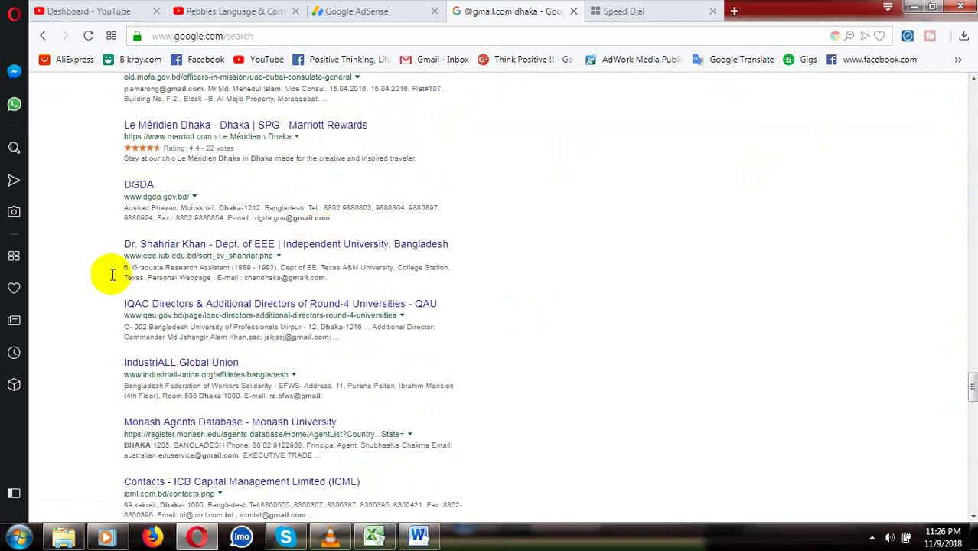
pyautogui.moveTo(462, 511); pyautogui.dragTo(120, 127)
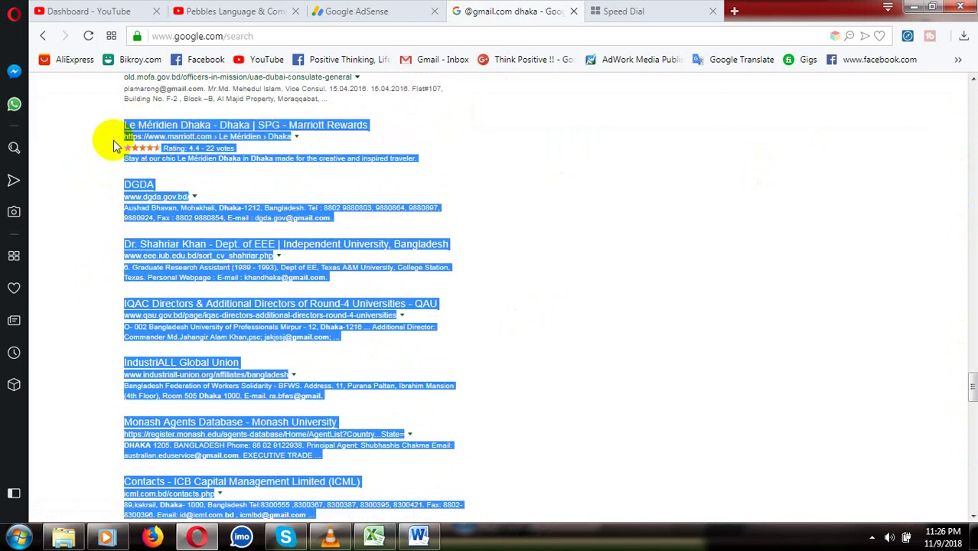
pyautogui.click(105, 157)
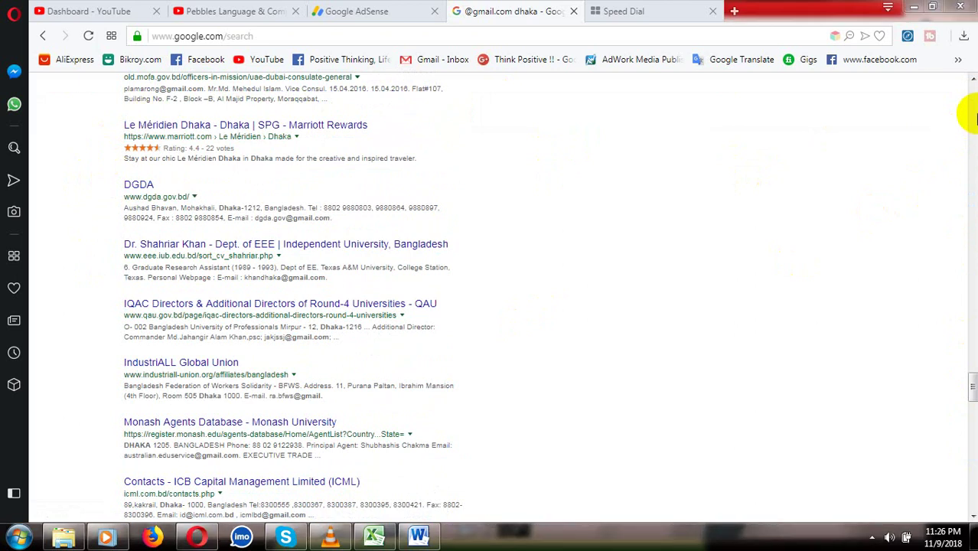
pyautogui.click(972, 113)
pyautogui.moveTo(972, 113); pyautogui.dragTo(974, 83)
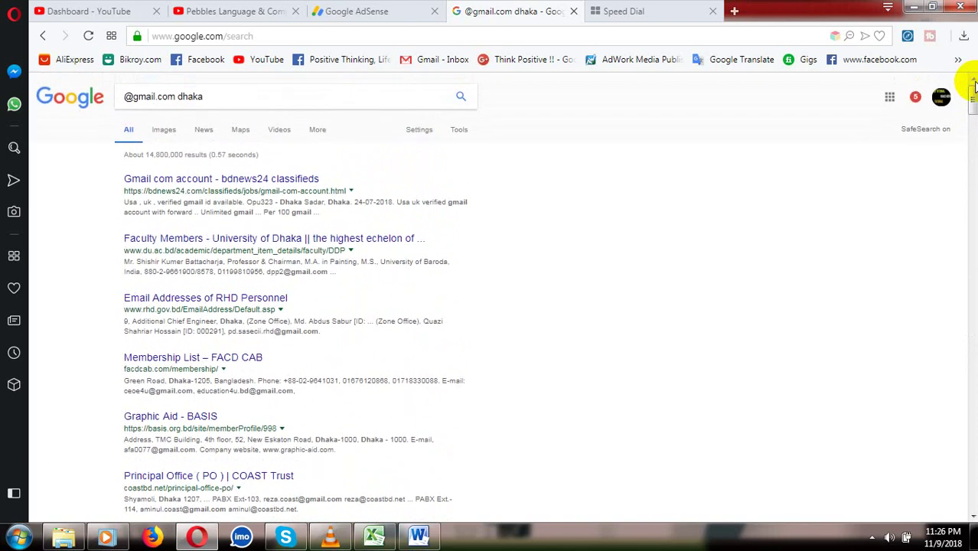
# Step: Check that Google's search settings use 100 results per page, look over the other options and return to the results without saving
pyautogui.click(417, 131)
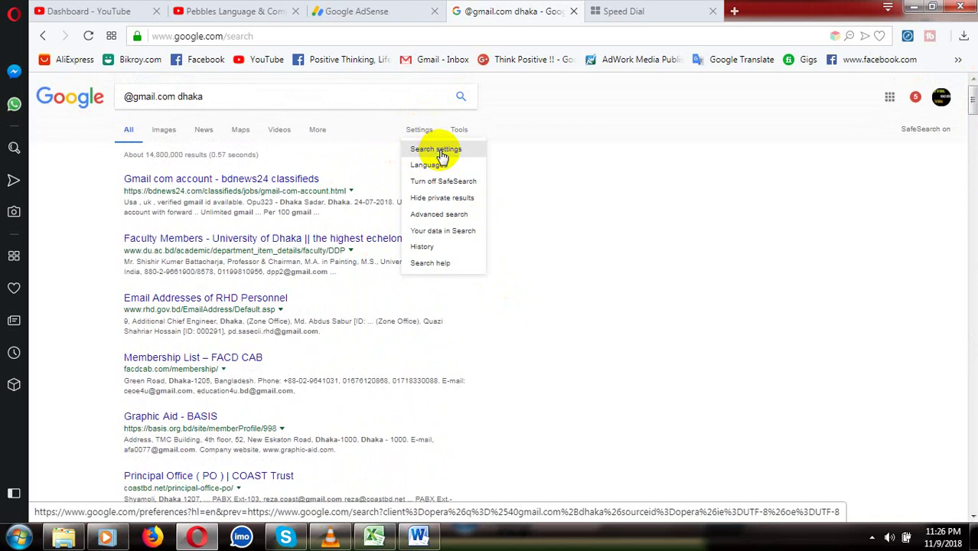
pyautogui.click(442, 152)
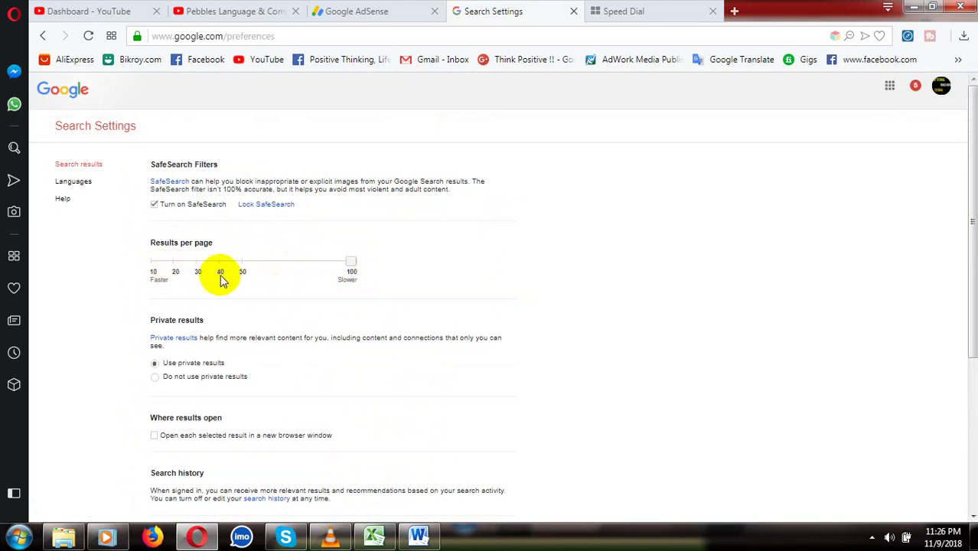
pyautogui.click(350, 267)
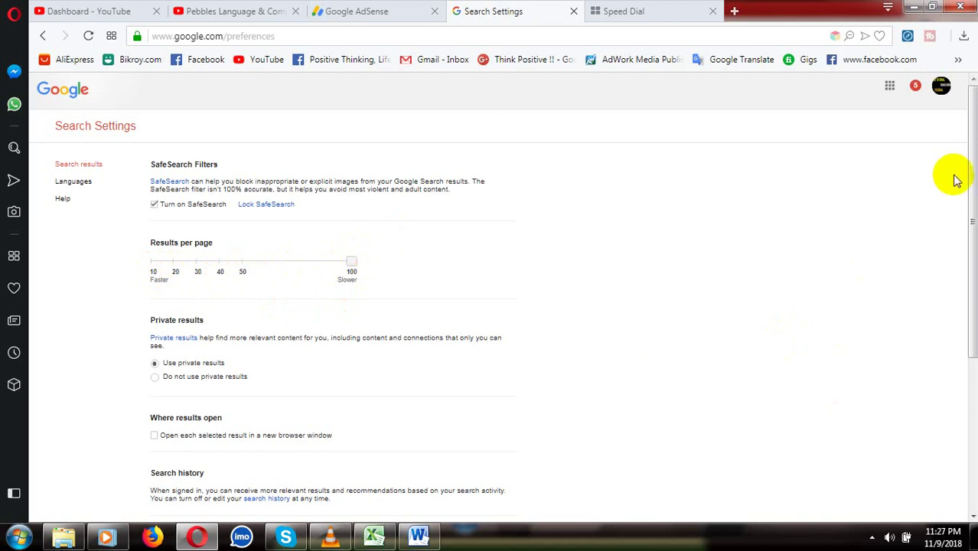
pyautogui.moveTo(969, 153); pyautogui.dragTo(971, 430)
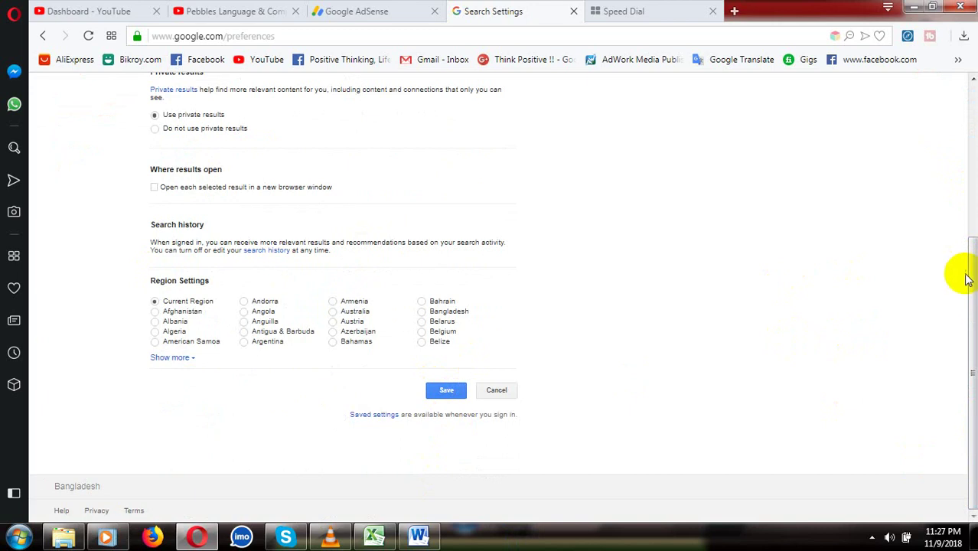
pyautogui.moveTo(972, 279); pyautogui.dragTo(955, 87)
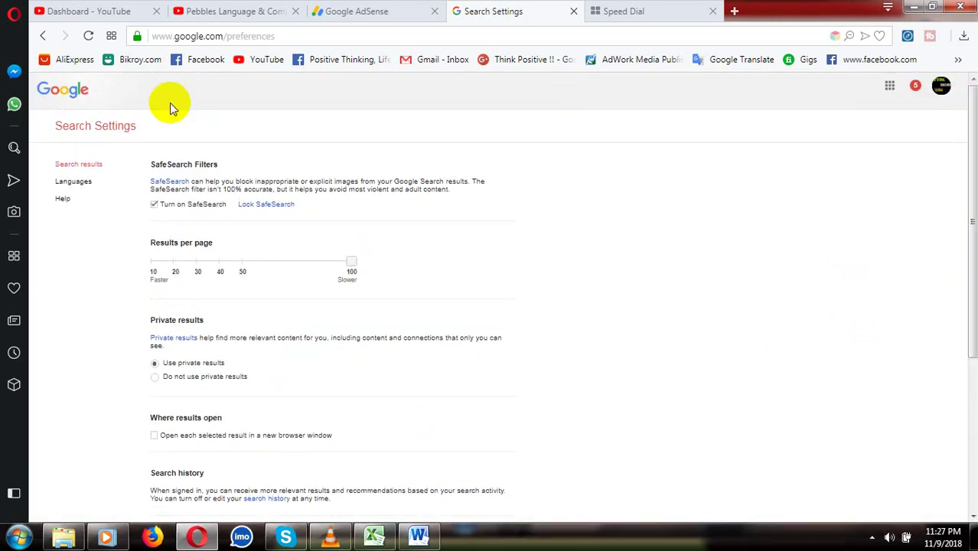
pyautogui.click(43, 36)
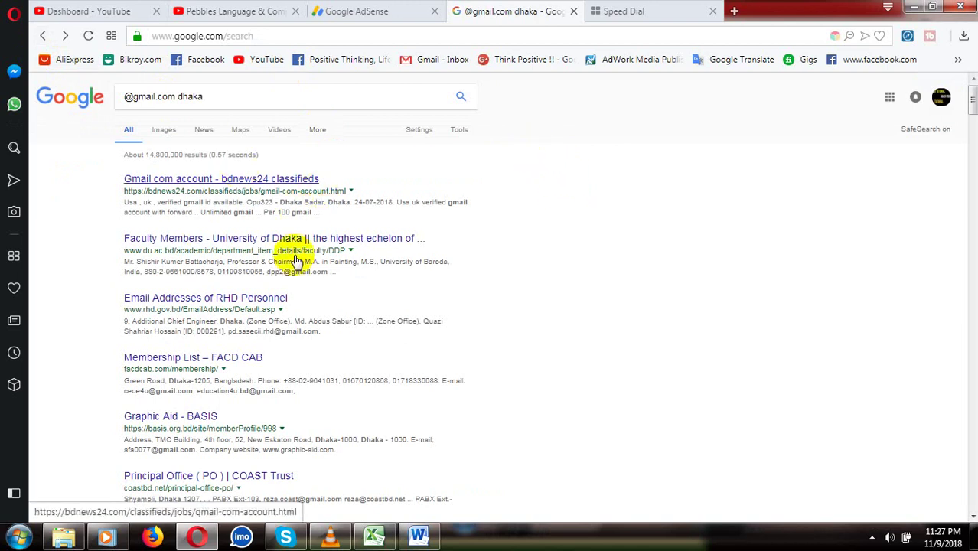
# Step: Examine the Gmail addresses in the University of Dhaka faculty and RHD personnel results by highlighting them
pyautogui.click(205, 233)
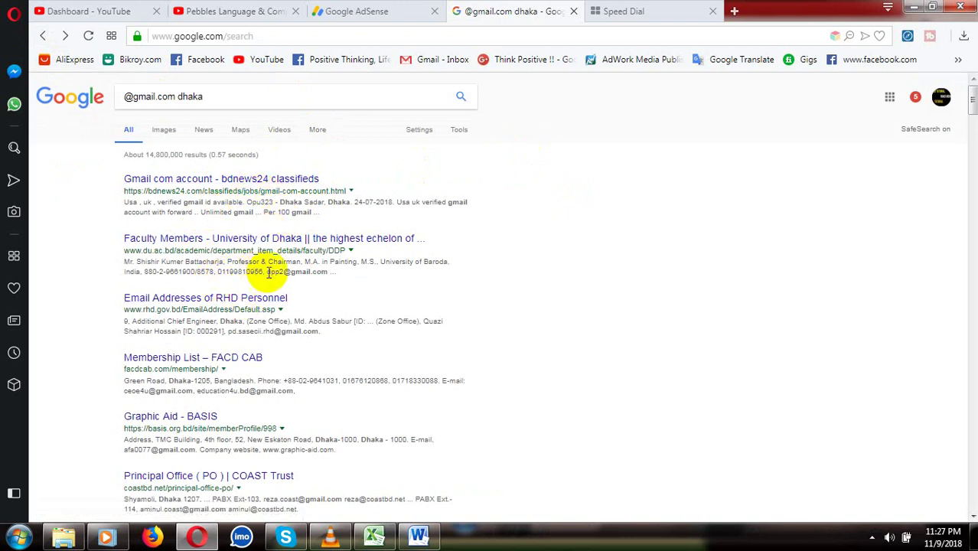
pyautogui.moveTo(266, 271); pyautogui.dragTo(325, 269)
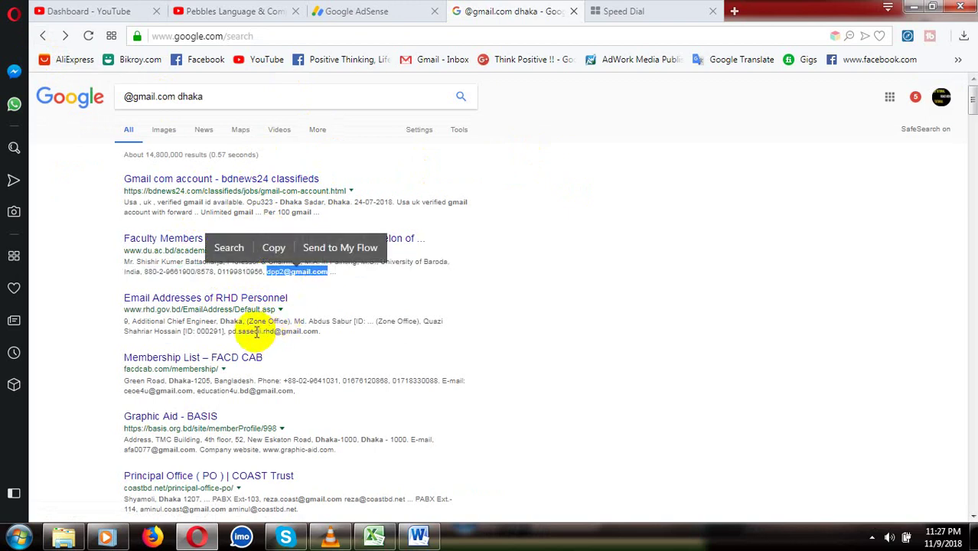
pyautogui.moveTo(228, 335); pyautogui.dragTo(301, 331)
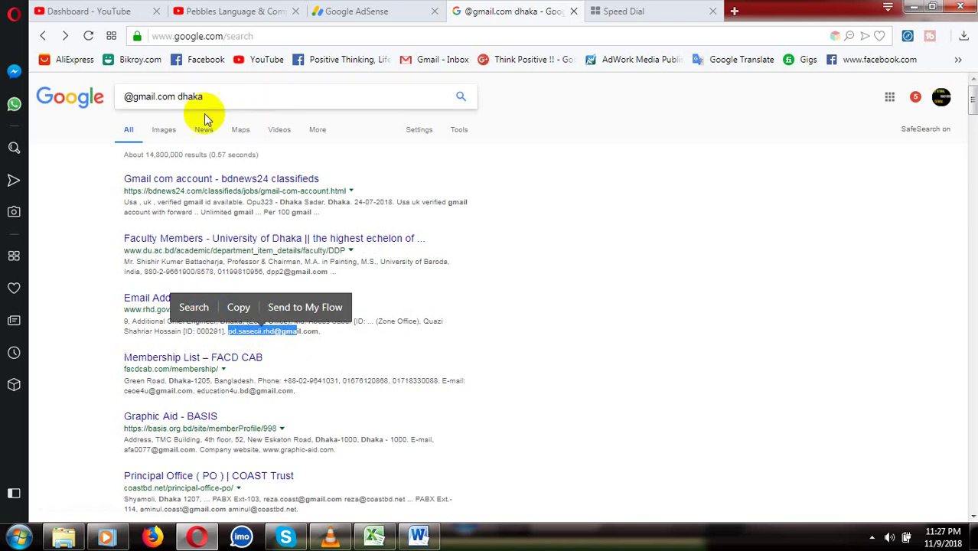
pyautogui.click(215, 95)
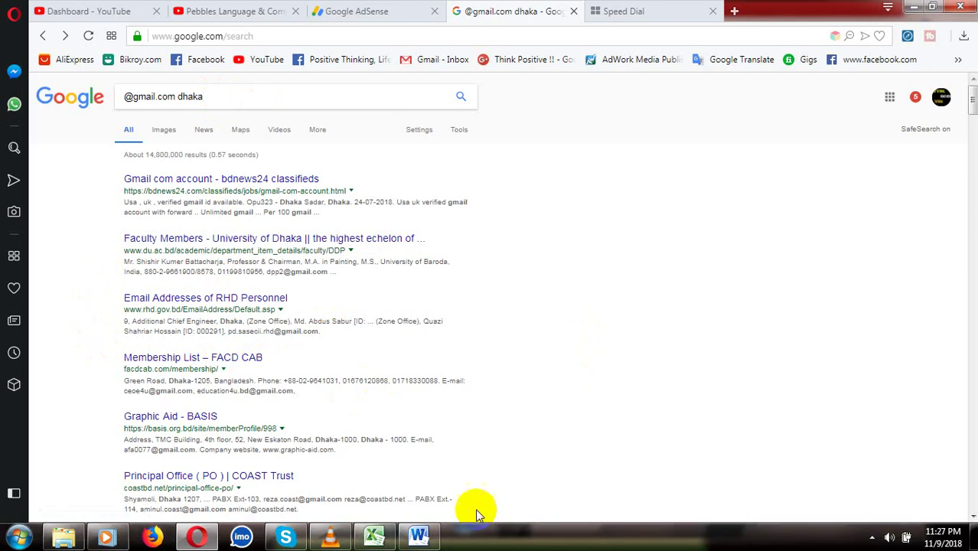
pyautogui.click(418, 536)
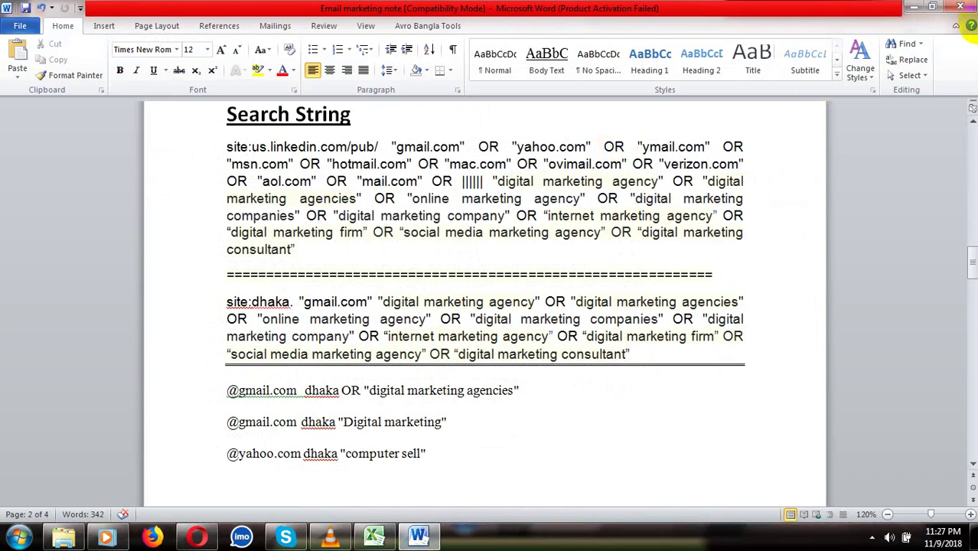
pyautogui.moveTo(970, 258); pyautogui.dragTo(972, 231)
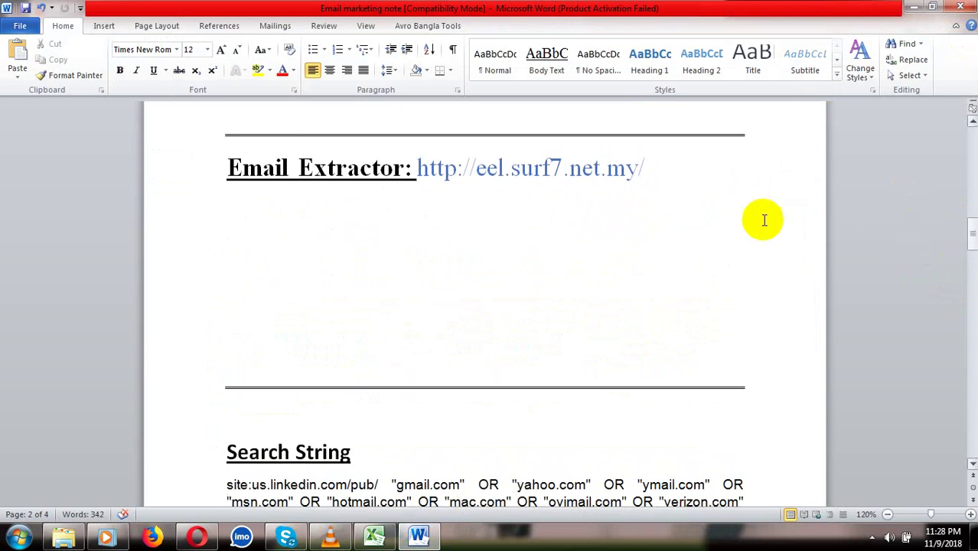
pyautogui.click(645, 168)
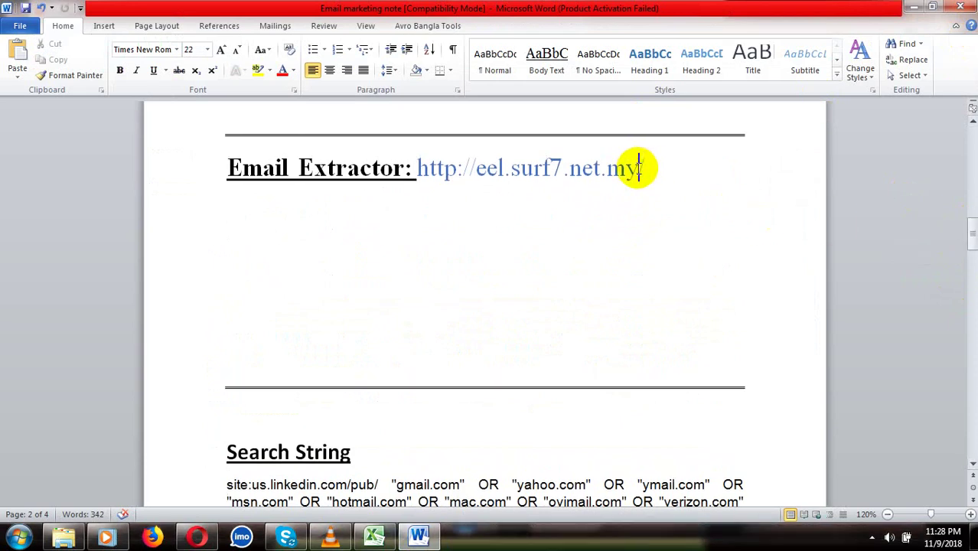
pyautogui.moveTo(631, 169); pyautogui.dragTo(419, 167)
pyautogui.hotkey('ctrl', 'c')
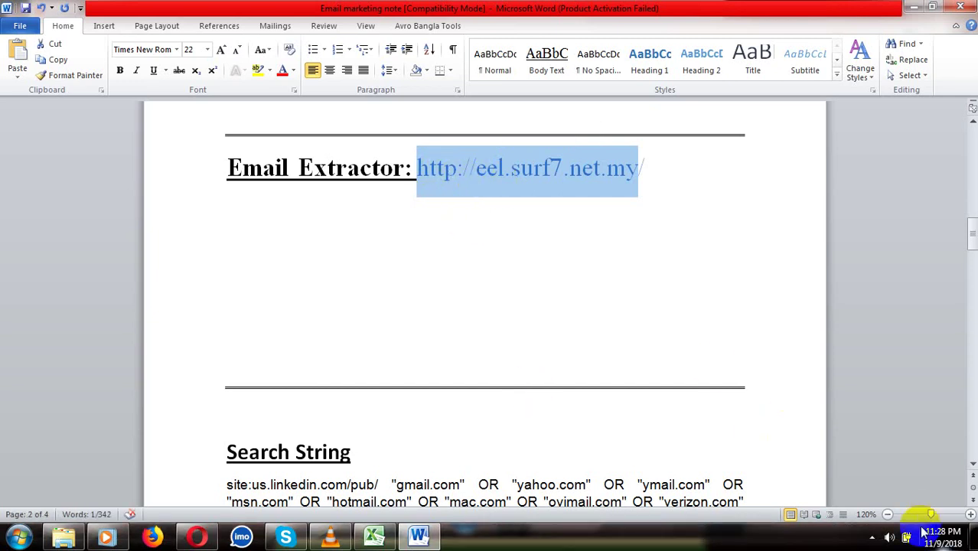
pyautogui.scroll(-5, 973, 464)
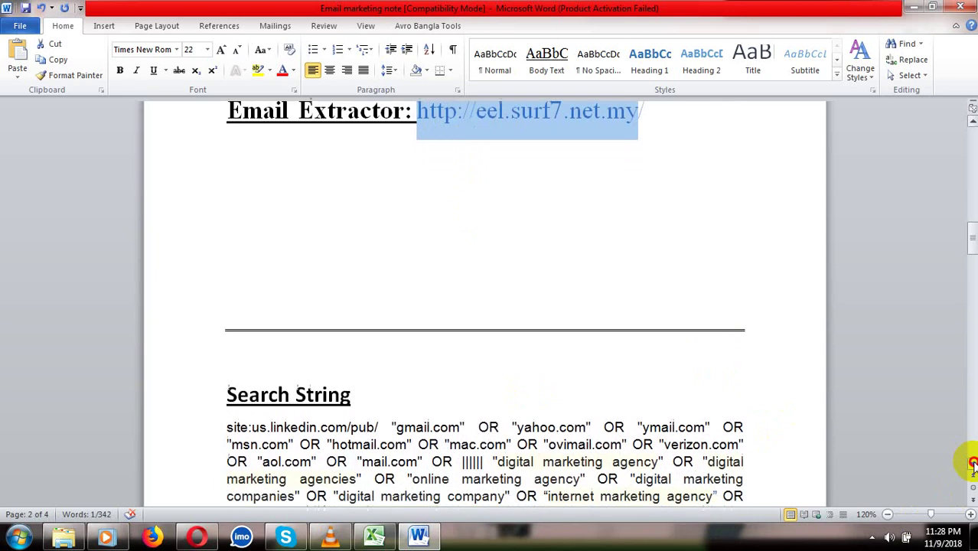
pyautogui.scroll(-3, 974, 465)
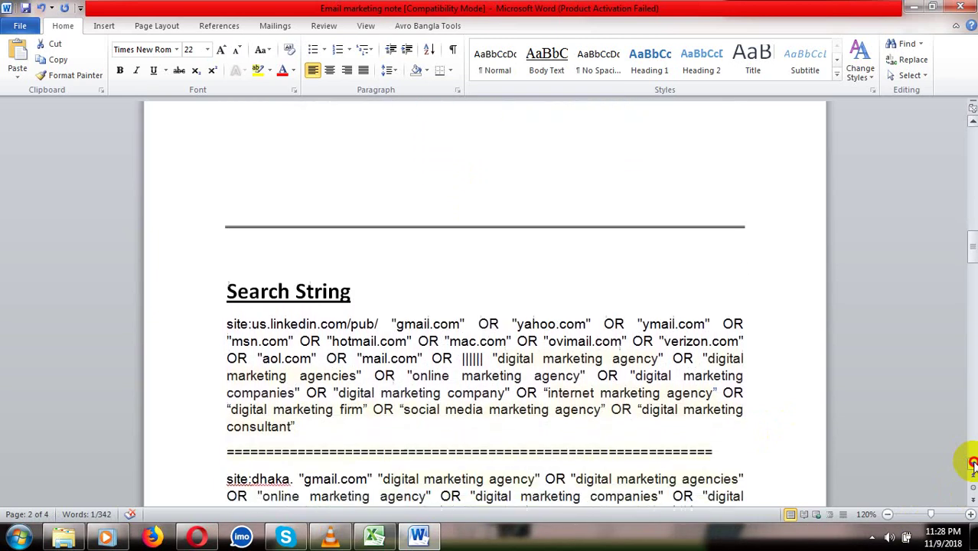
pyautogui.scroll(-1, 974, 465)
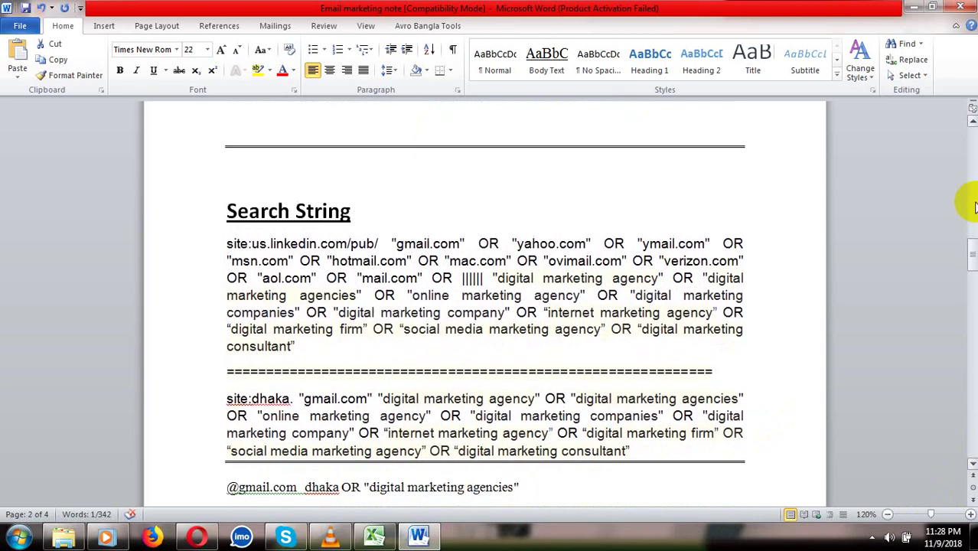
pyautogui.moveTo(971, 254); pyautogui.dragTo(970, 262)
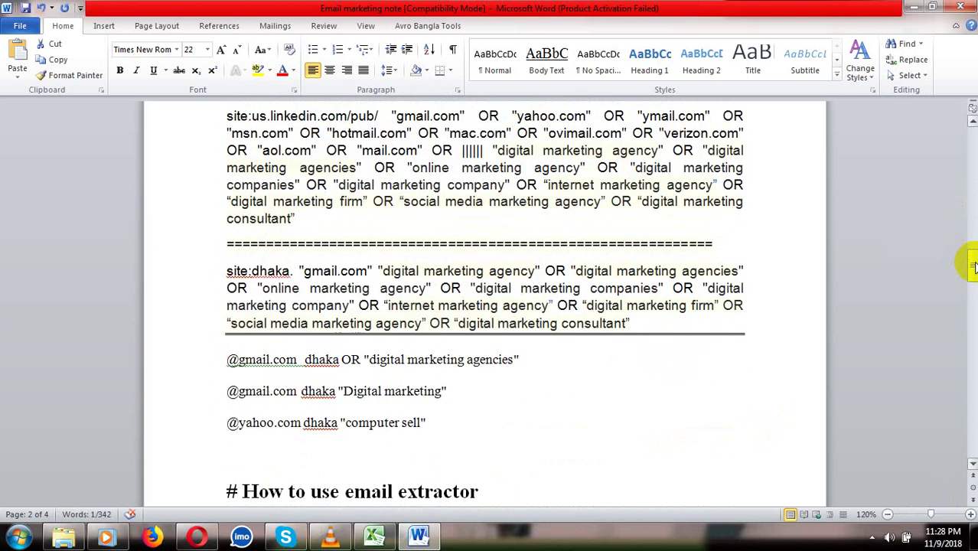
pyautogui.click(198, 537)
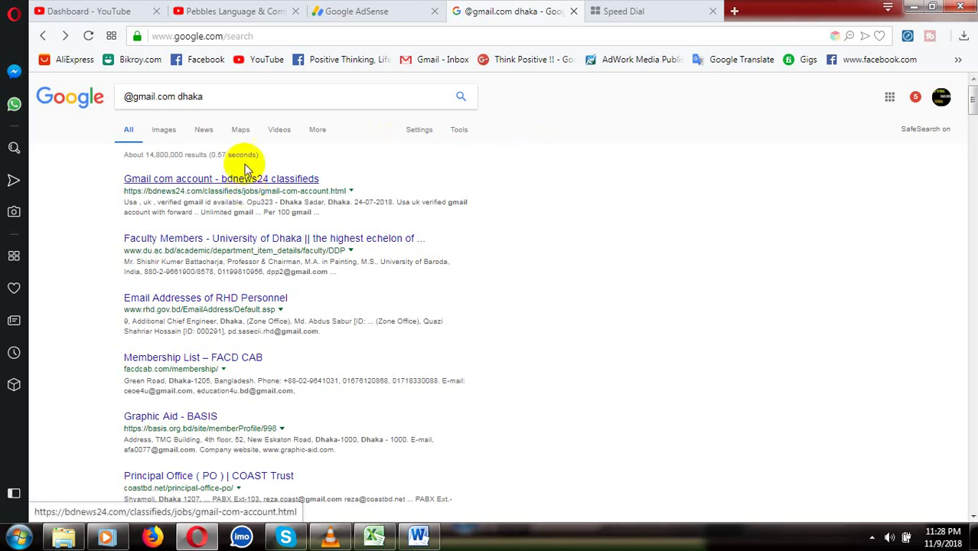
pyautogui.click(628, 9)
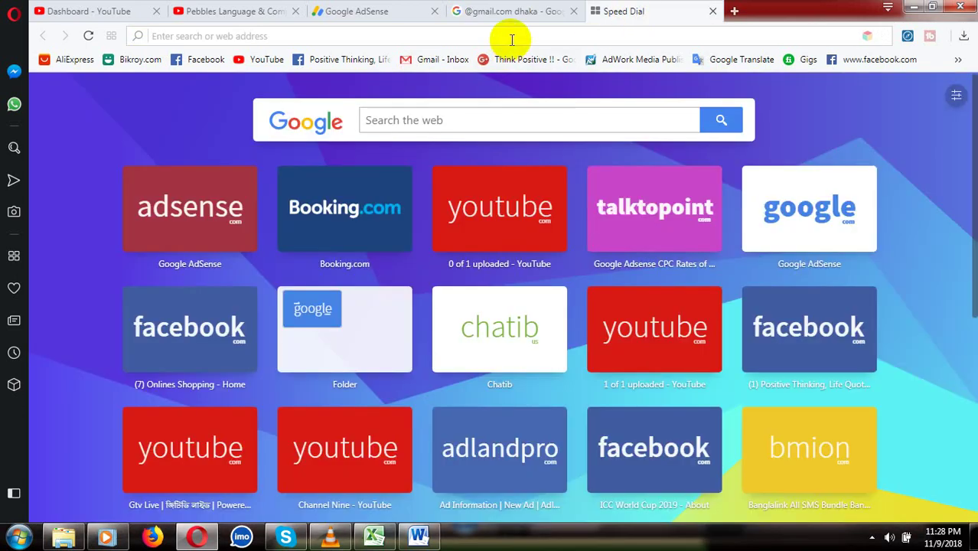
pyautogui.hotkey('ctrl', 'v')
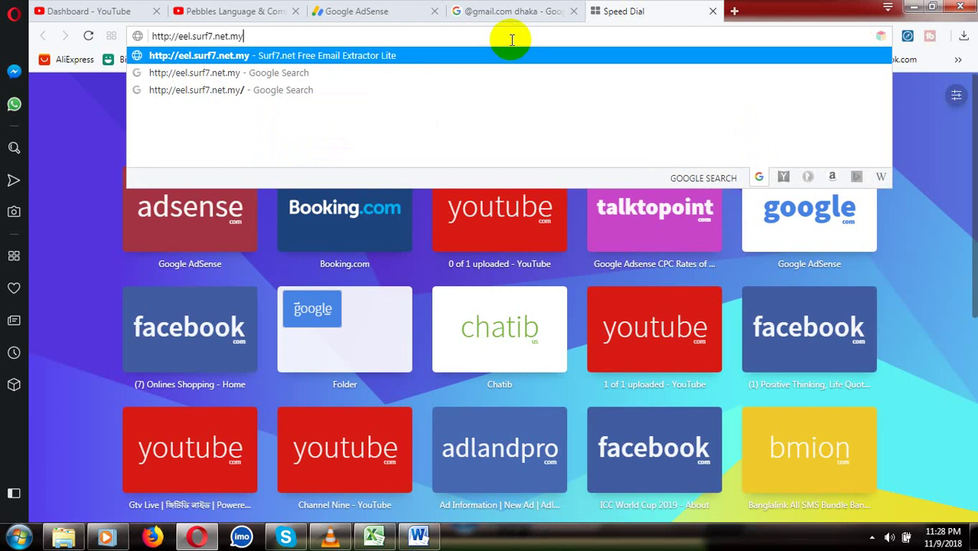
pyautogui.press('Return')
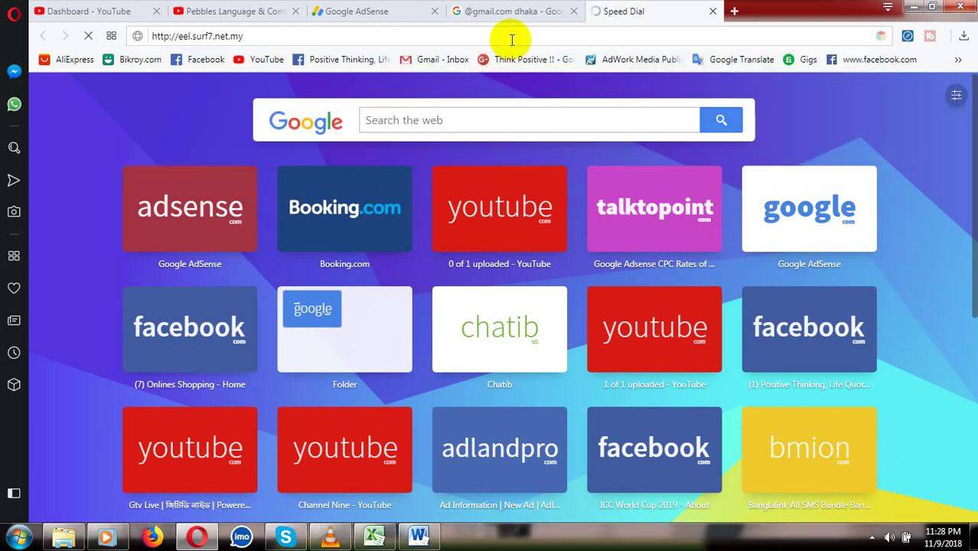
# Step: Open the loaded Email Extractor Lite page and place the cursor in its empty Input Window
pyautogui.click(505, 12)
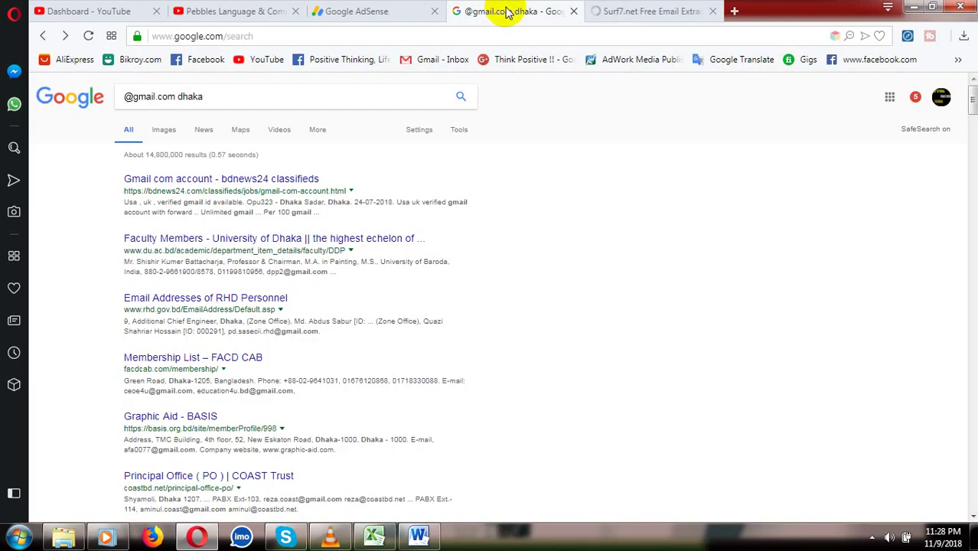
pyautogui.click(624, 10)
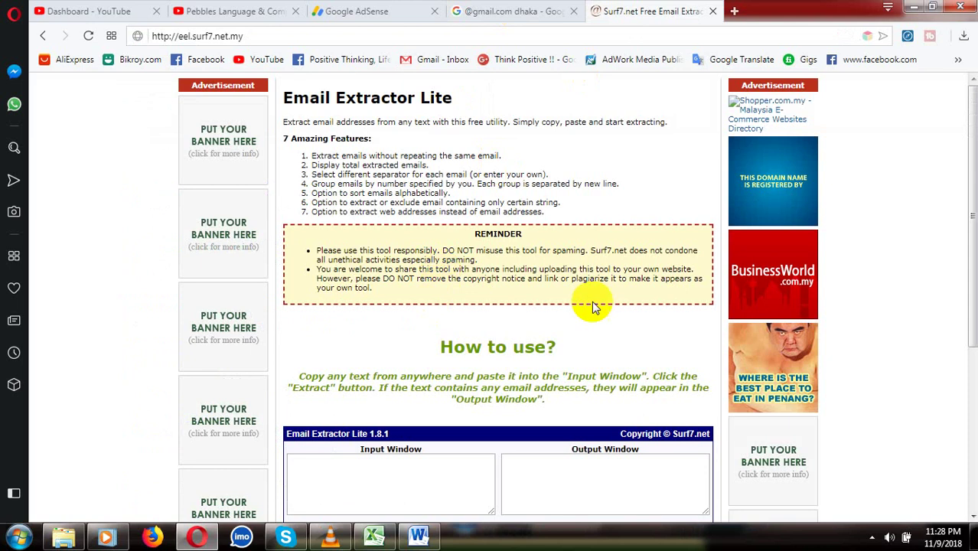
pyautogui.moveTo(967, 174); pyautogui.dragTo(964, 260)
pyautogui.click(432, 312)
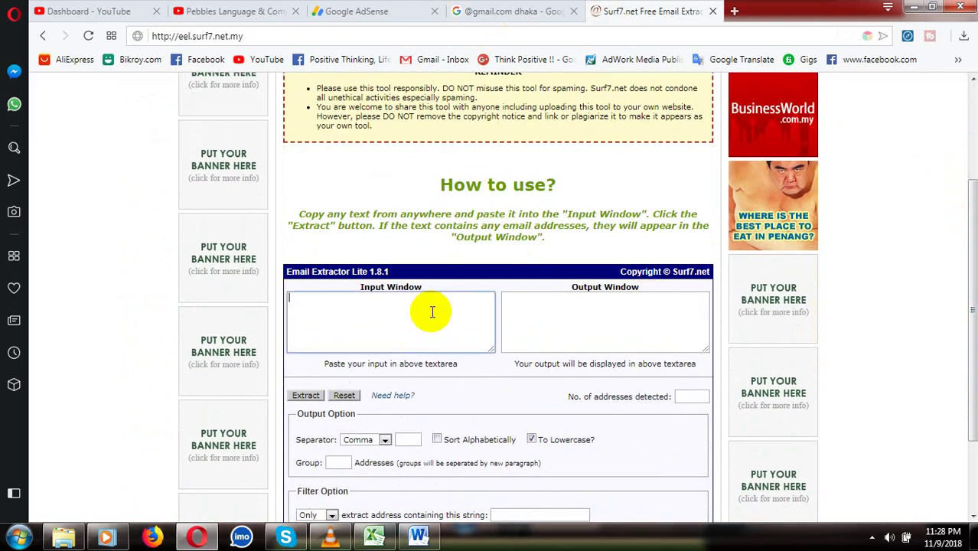
# Step: Return to the Google results and highlight the Gmail addresses in the University of Dhaka faculty and RHD personnel entries
pyautogui.click(484, 15)
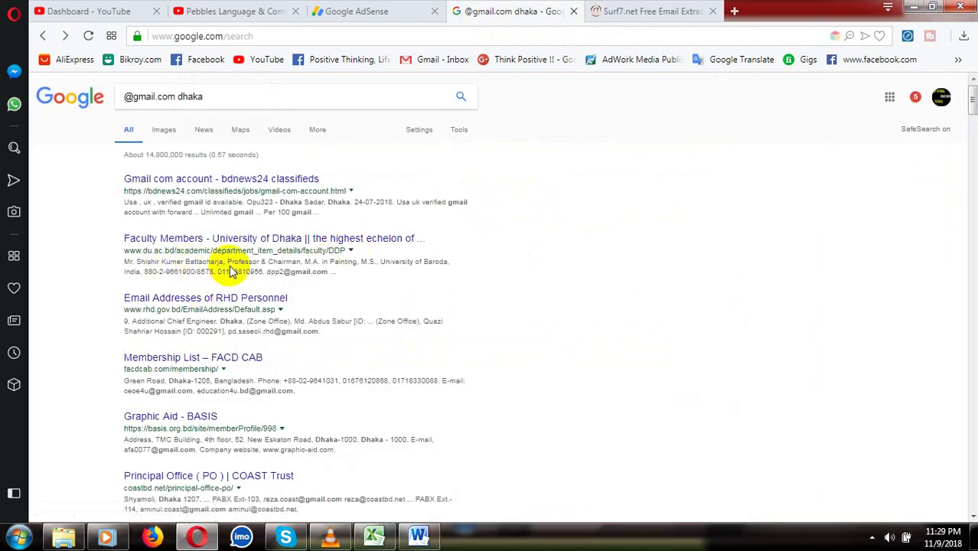
pyautogui.moveTo(265, 272); pyautogui.dragTo(320, 272)
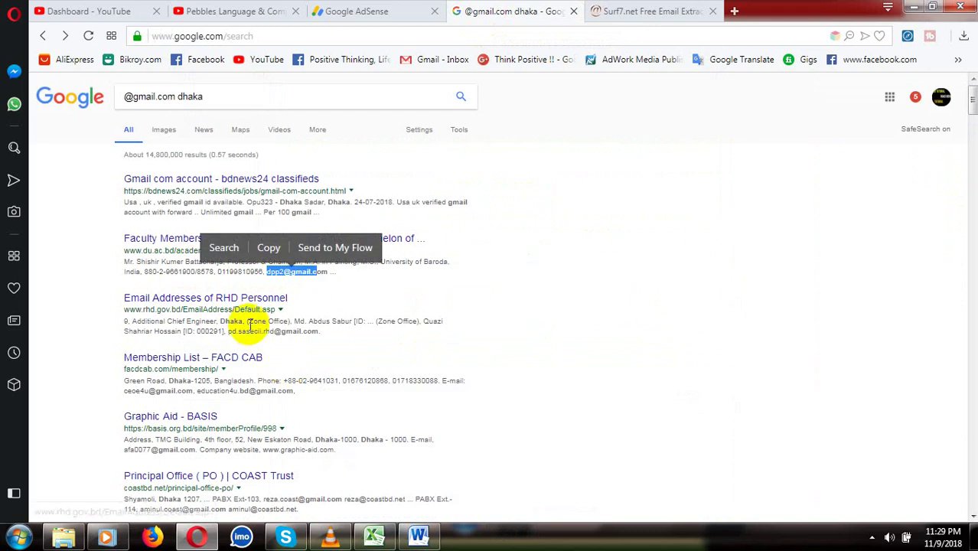
pyautogui.moveTo(259, 335); pyautogui.dragTo(315, 335)
pyautogui.click(104, 273)
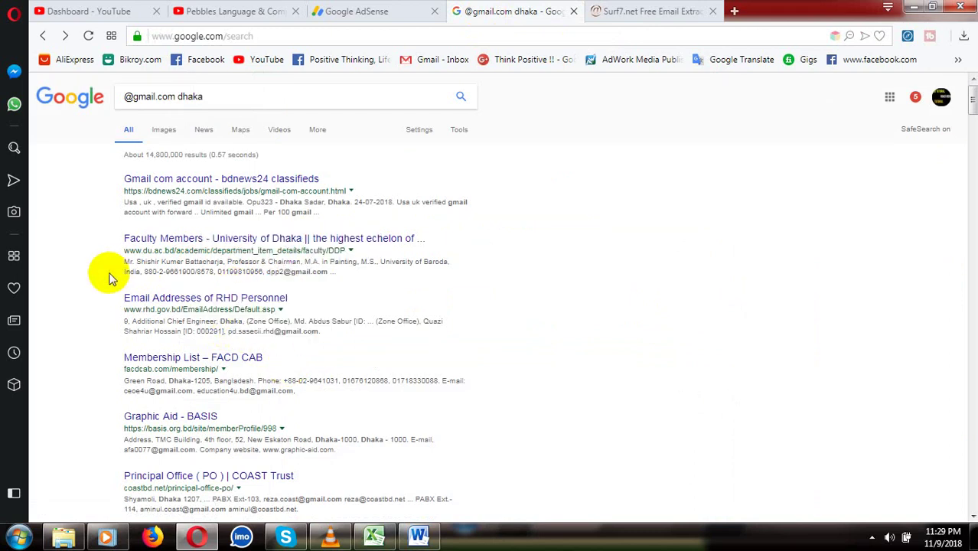
# Step: Review the Input and Output windows in Email Extractor Lite and set the output separator to New Line
pyautogui.click(621, 10)
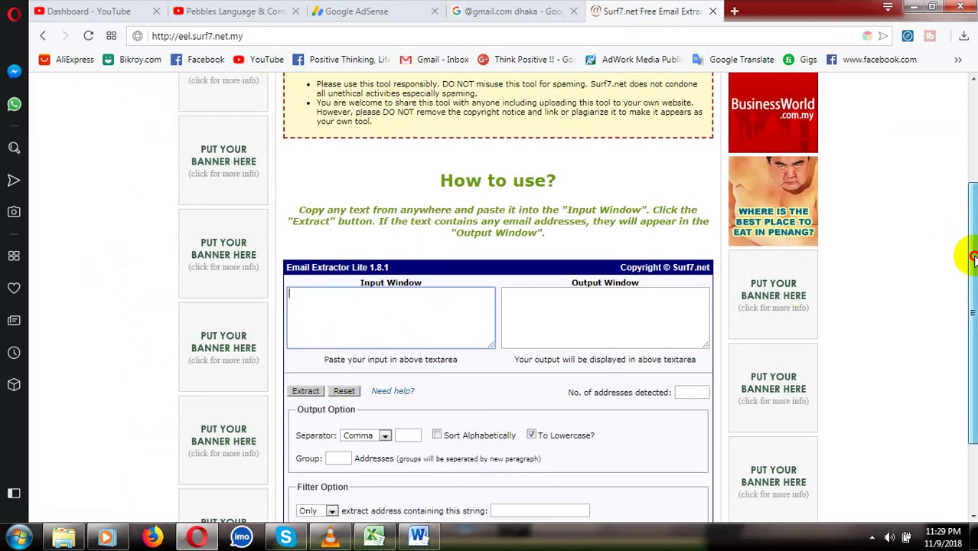
pyautogui.moveTo(968, 256); pyautogui.dragTo(972, 279)
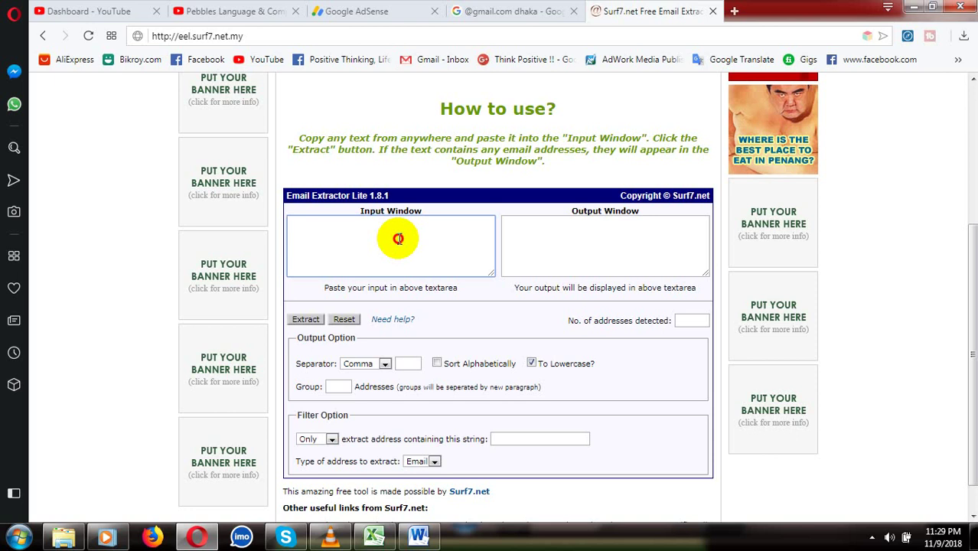
pyautogui.click(597, 236)
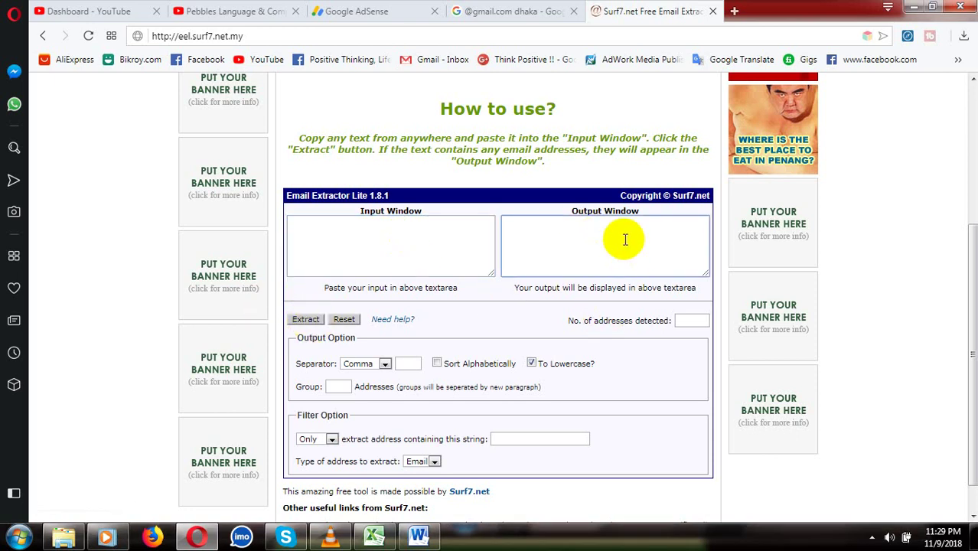
pyautogui.click(385, 365)
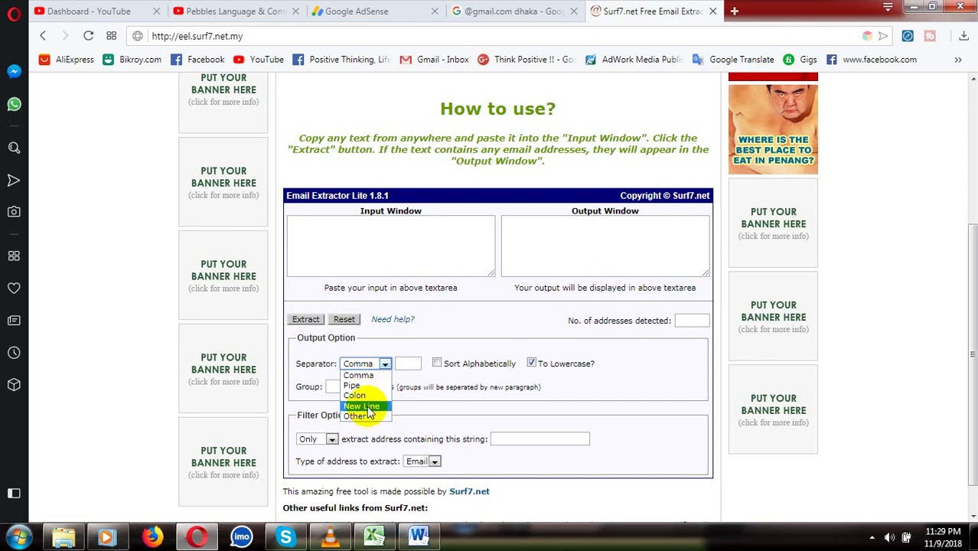
pyautogui.click(368, 406)
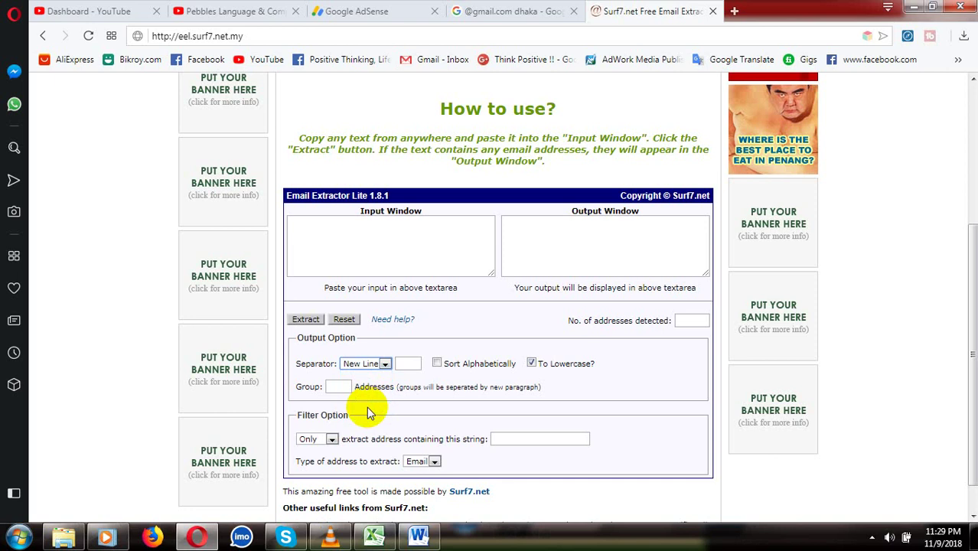
pyautogui.click(496, 16)
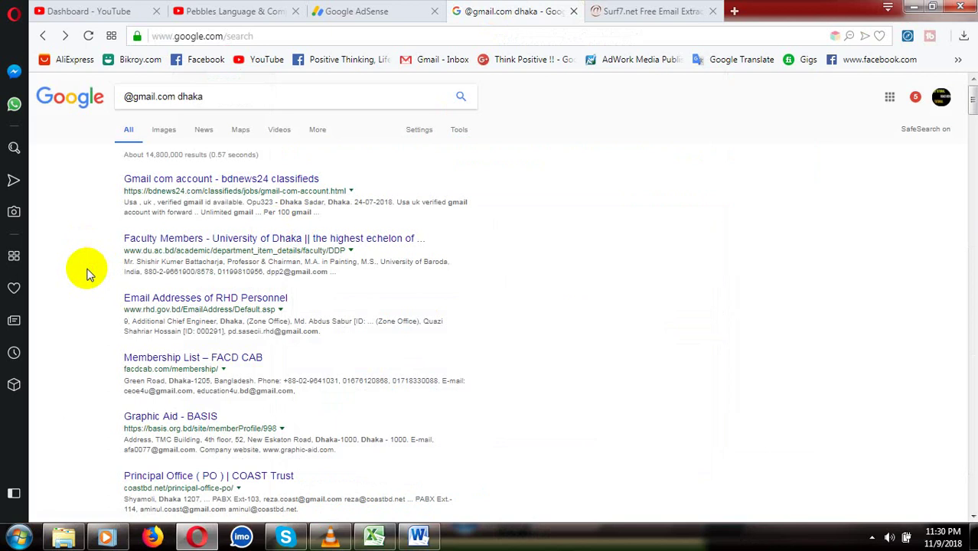
pyautogui.hotkey('ctrl', 'a')
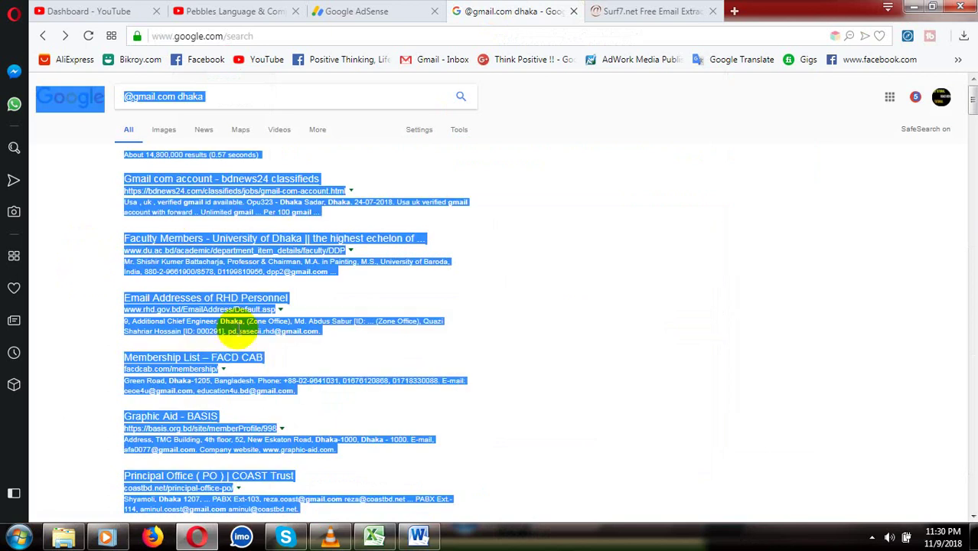
pyautogui.click(633, 11)
pyautogui.click(433, 232)
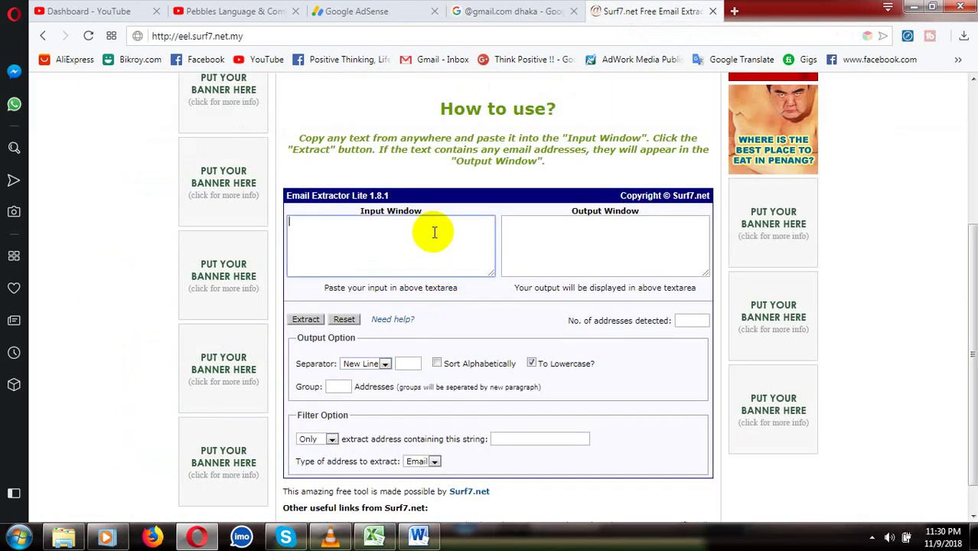
pyautogui.hotkey('ctrl', 'v')
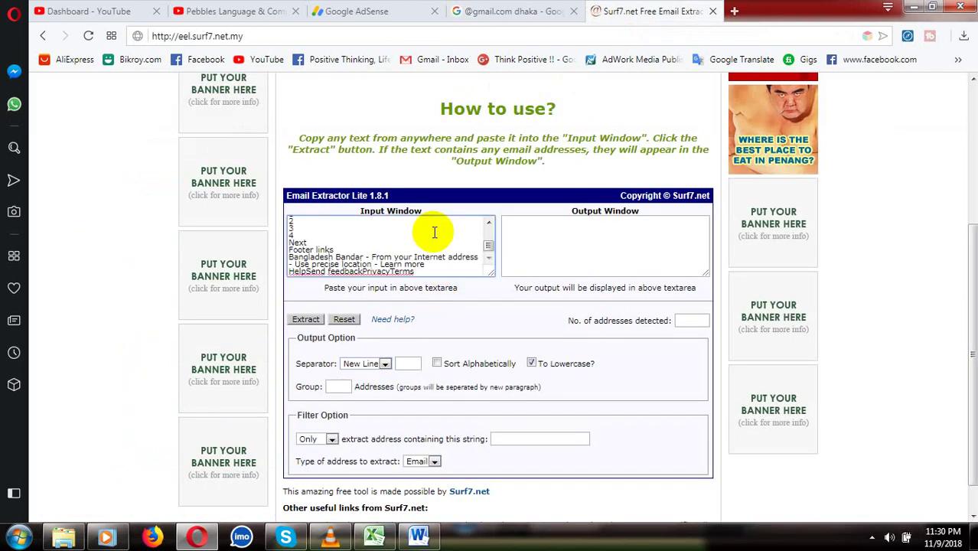
# Step: Copy the selected Google results text again and return to the Email Extractor Lite page
pyautogui.click(512, 11)
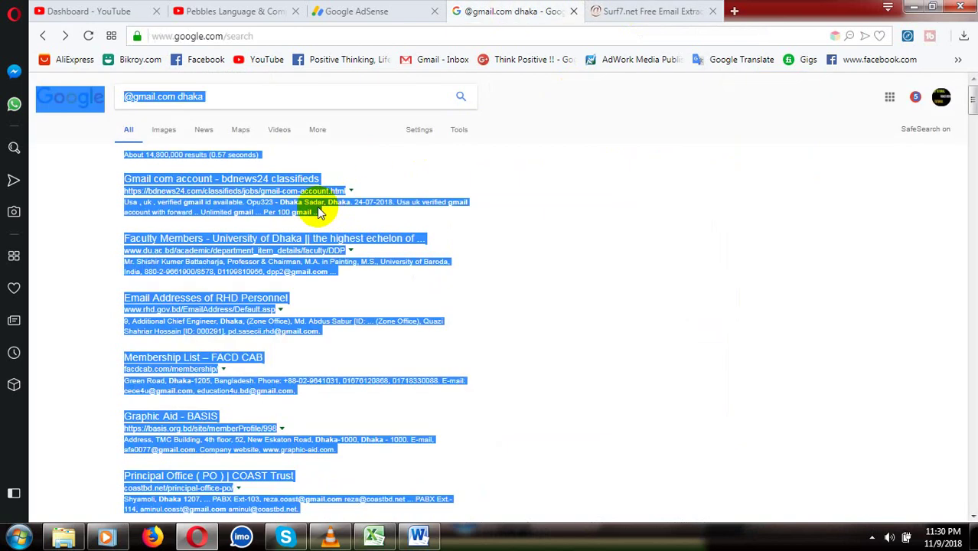
pyautogui.rightClick(221, 248)
pyautogui.click(258, 365)
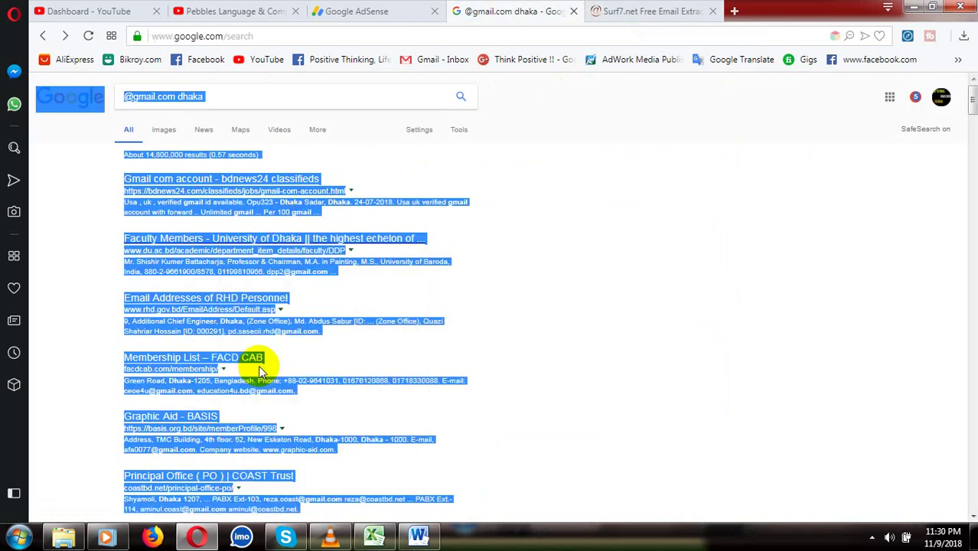
pyautogui.click(612, 10)
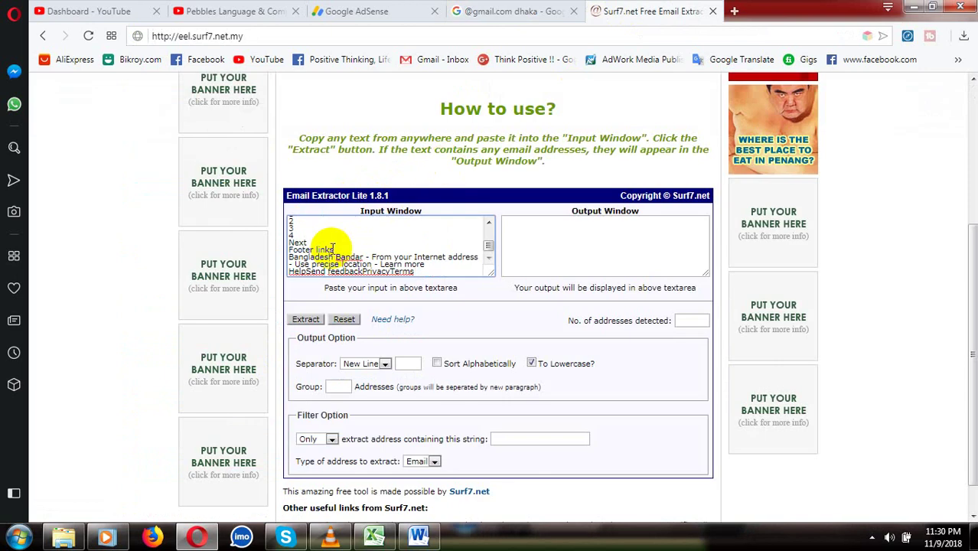
# Step: Extract the email addresses from the pasted text and briefly enlarge the Output Window to view the list
pyautogui.click(304, 320)
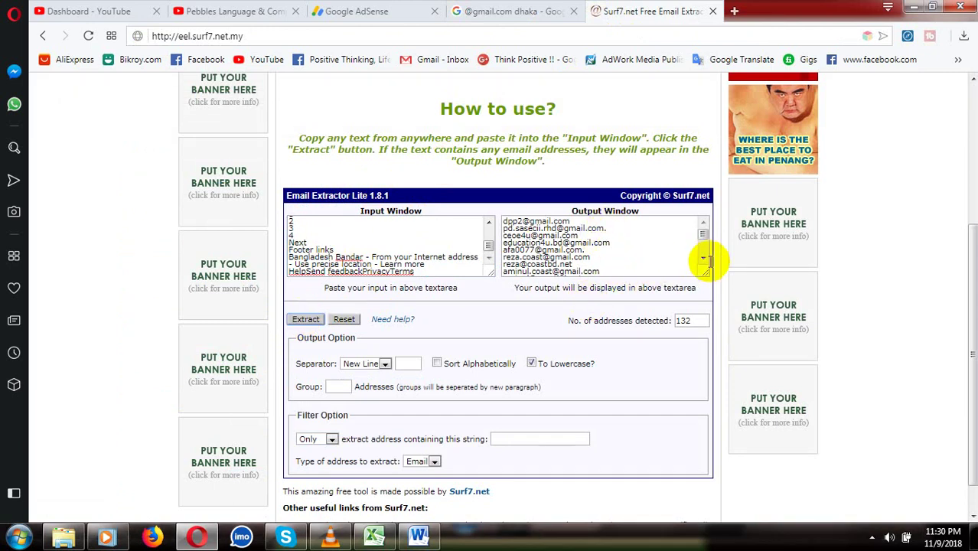
pyautogui.moveTo(706, 272); pyautogui.dragTo(730, 369)
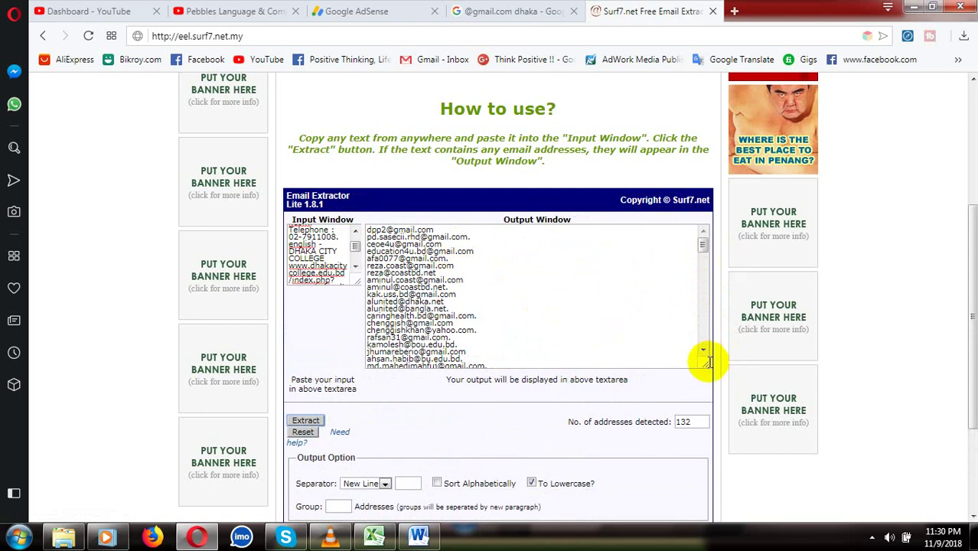
pyautogui.moveTo(707, 367); pyautogui.dragTo(703, 274)
# Step: Revisit the Google results page, clear its text selection, and return to Email Extractor Lite
pyautogui.click(492, 11)
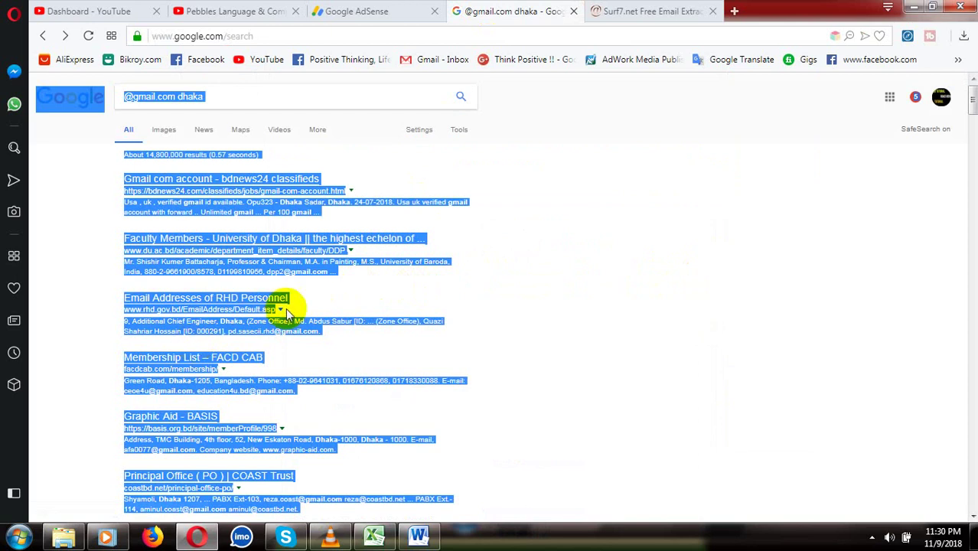
pyautogui.click(632, 9)
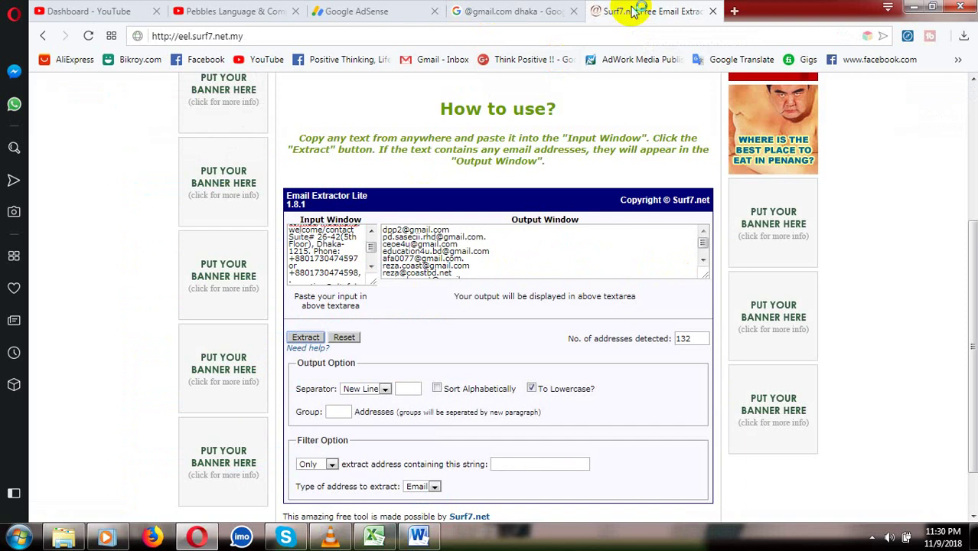
pyautogui.click(509, 10)
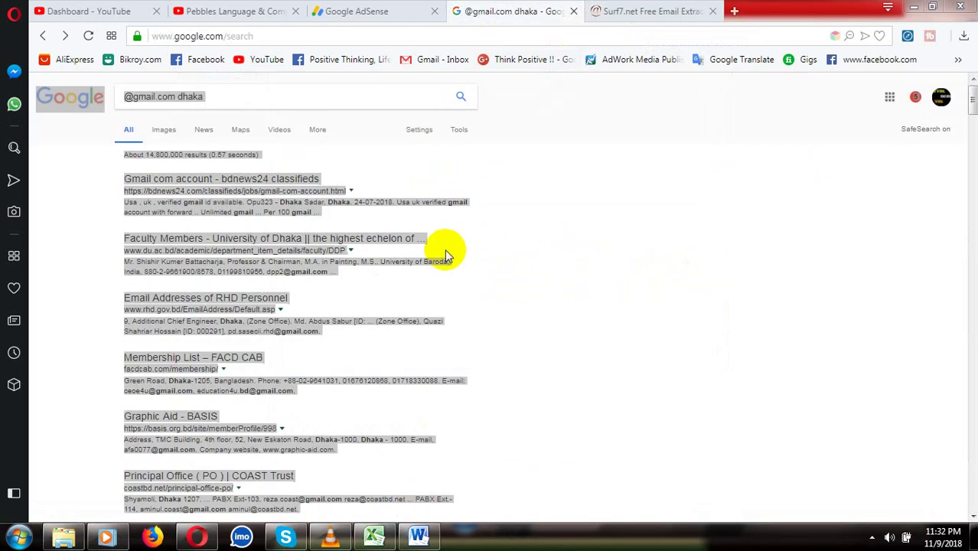
pyautogui.click(480, 161)
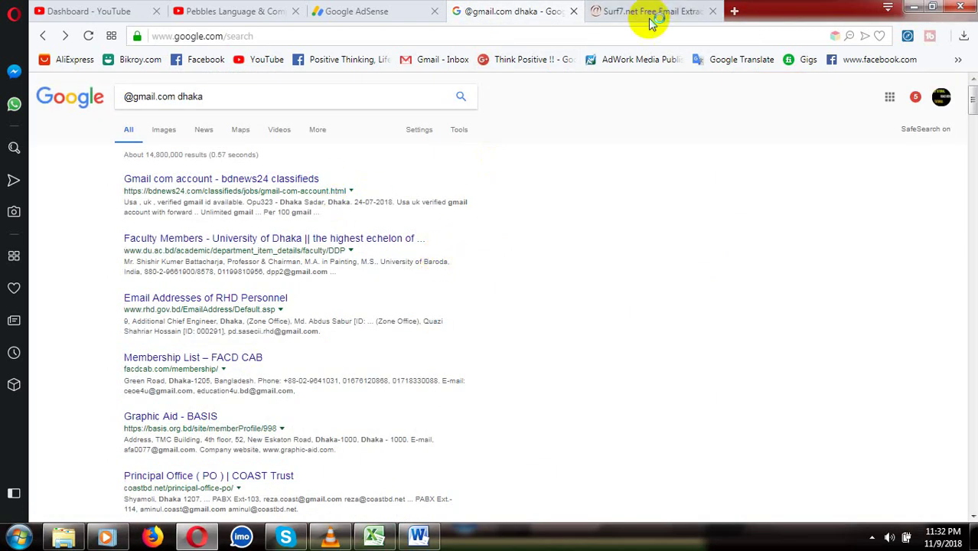
pyautogui.click(648, 16)
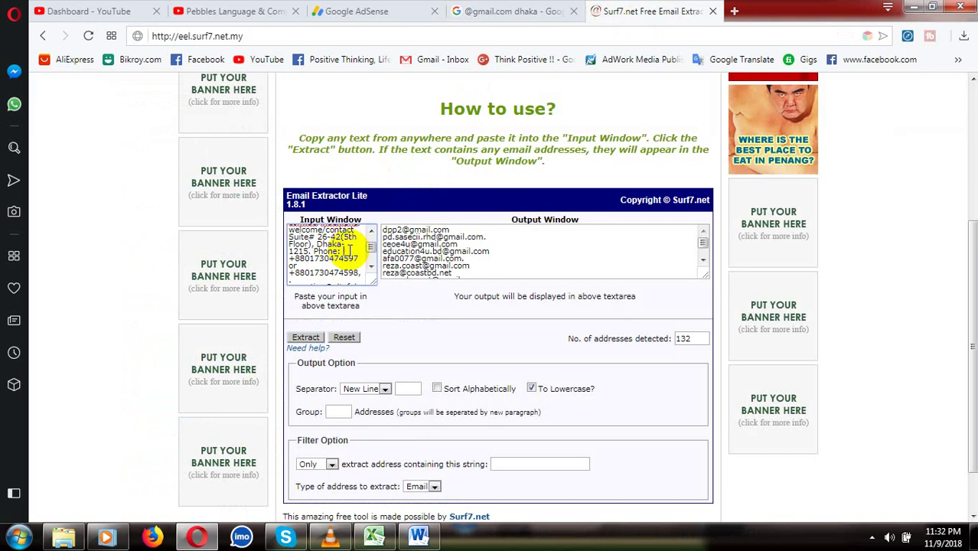
# Step: Compare the pasted input text with the extracted addresses, resizing the Output Window and enlarging the Input Window
pyautogui.moveTo(348, 248); pyautogui.dragTo(531, 251)
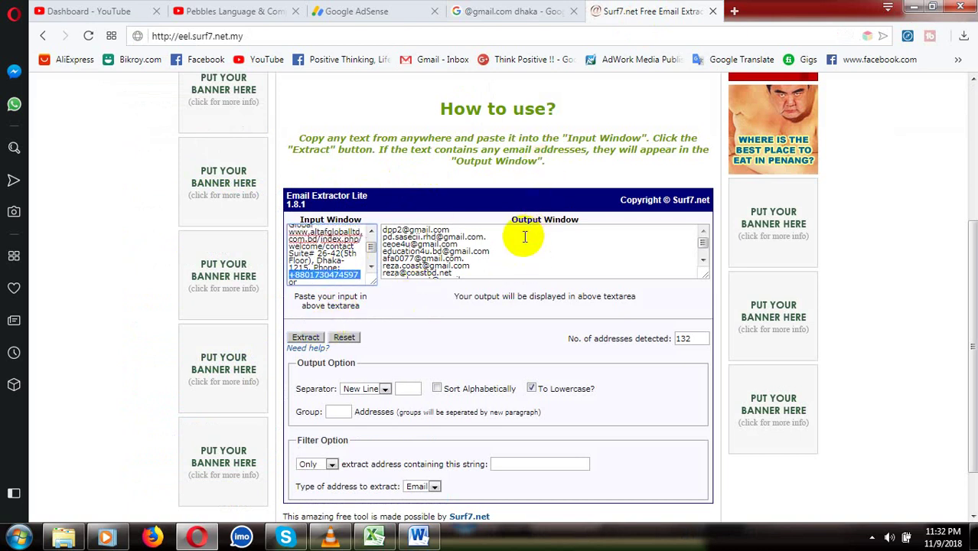
pyautogui.click(501, 240)
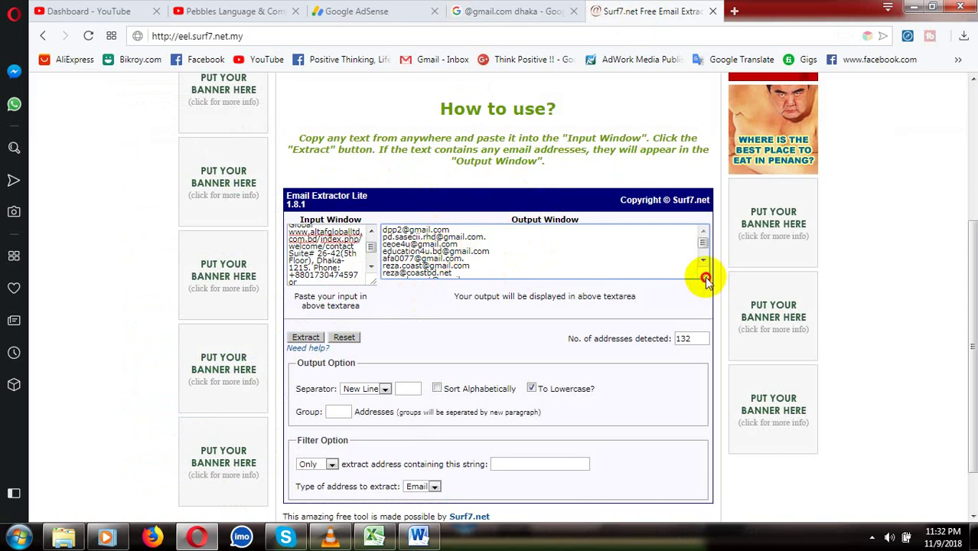
pyautogui.moveTo(706, 280); pyautogui.dragTo(730, 346)
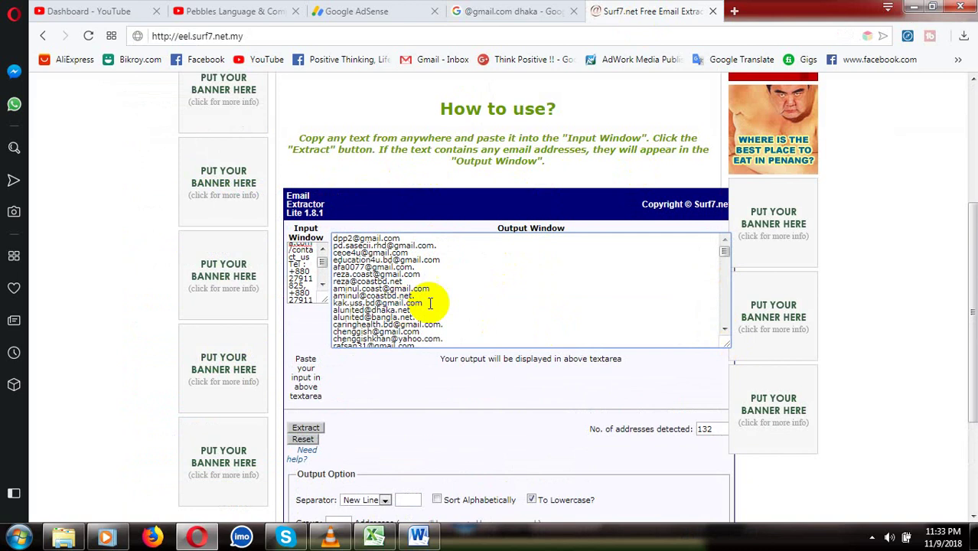
pyautogui.click(527, 11)
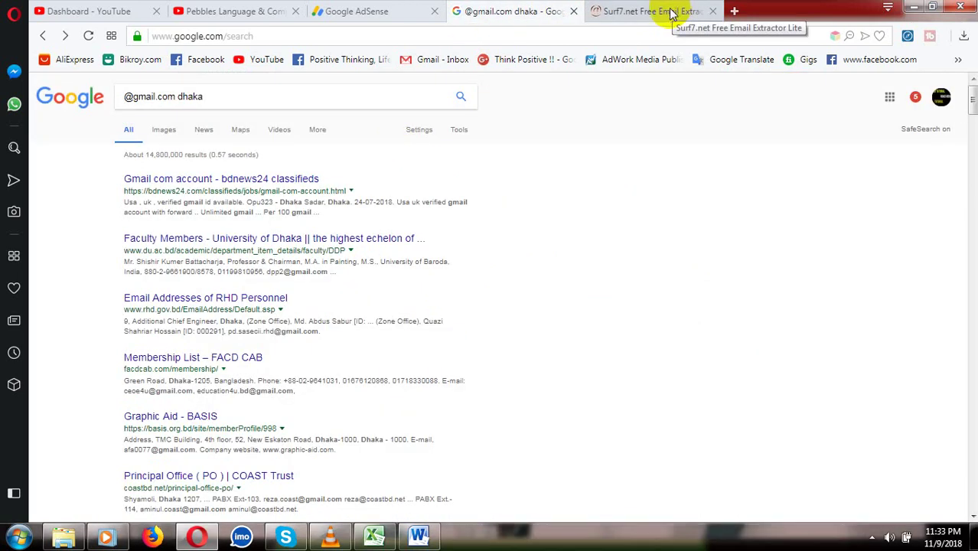
pyautogui.click(647, 11)
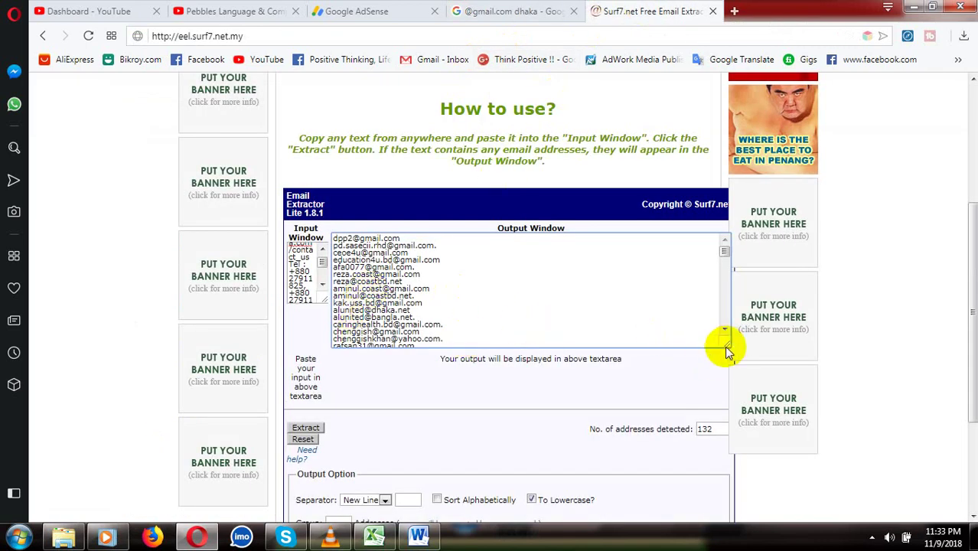
pyautogui.moveTo(726, 348); pyautogui.dragTo(723, 304)
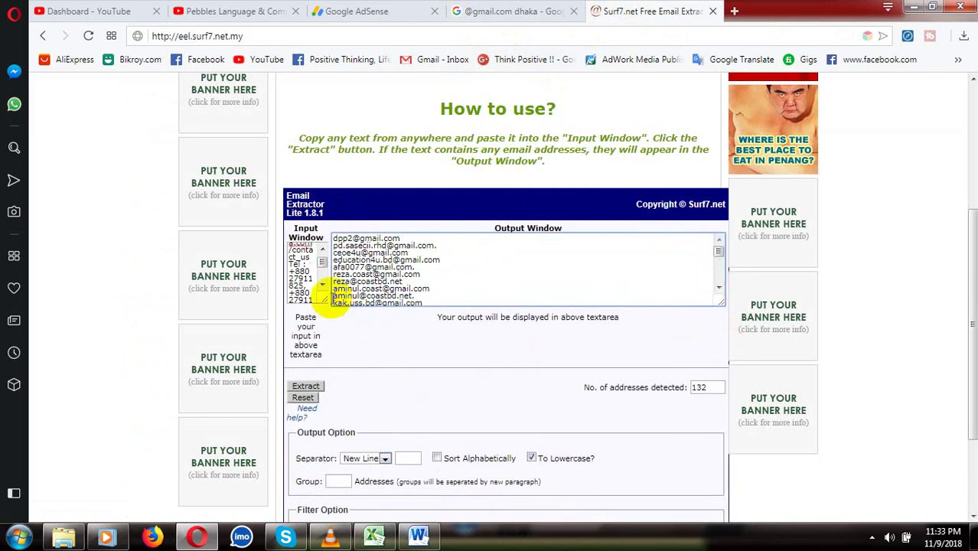
pyautogui.moveTo(324, 302); pyautogui.dragTo(432, 339)
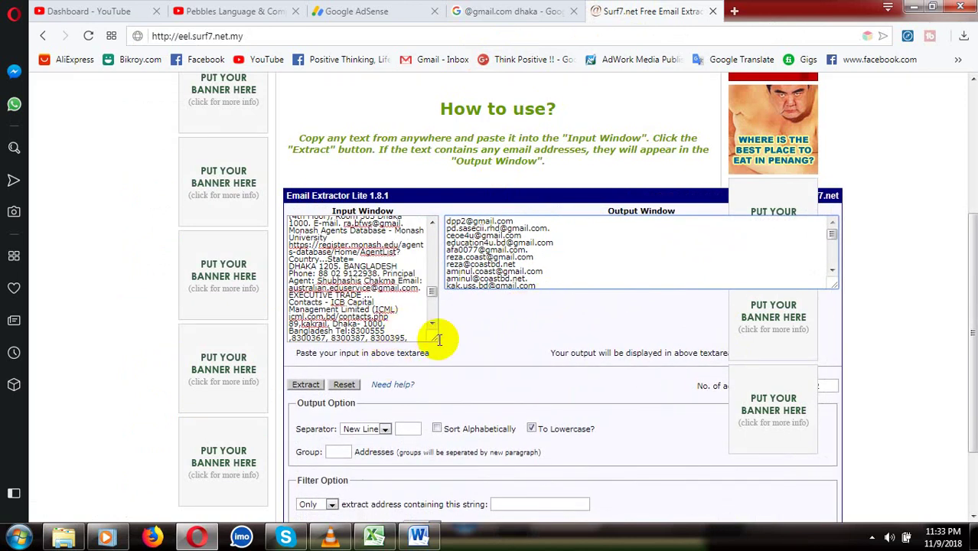
# Step: Copy all extracted addresses from the Output Window and switch to the empty Book1 workbook in Excel
pyautogui.click(511, 258)
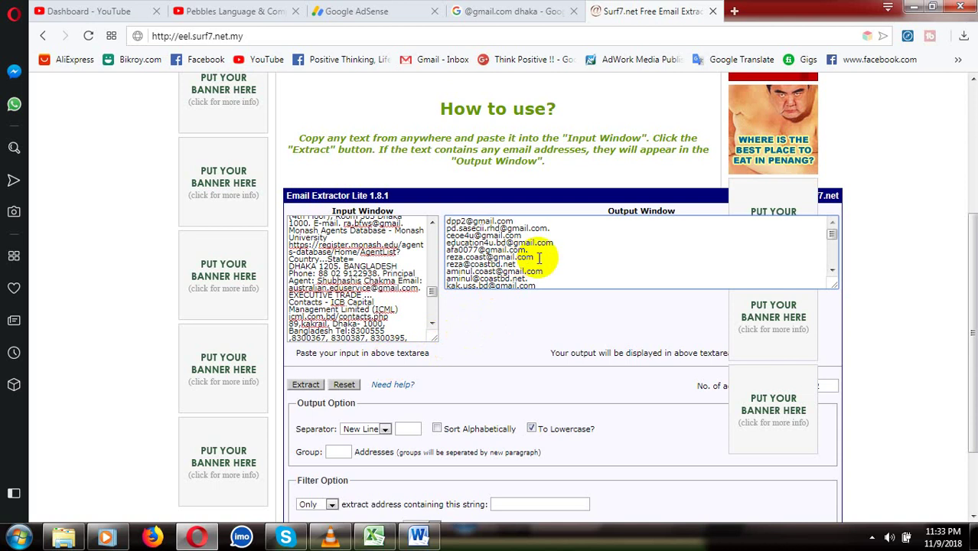
pyautogui.hotkey('ctrl', 'a')
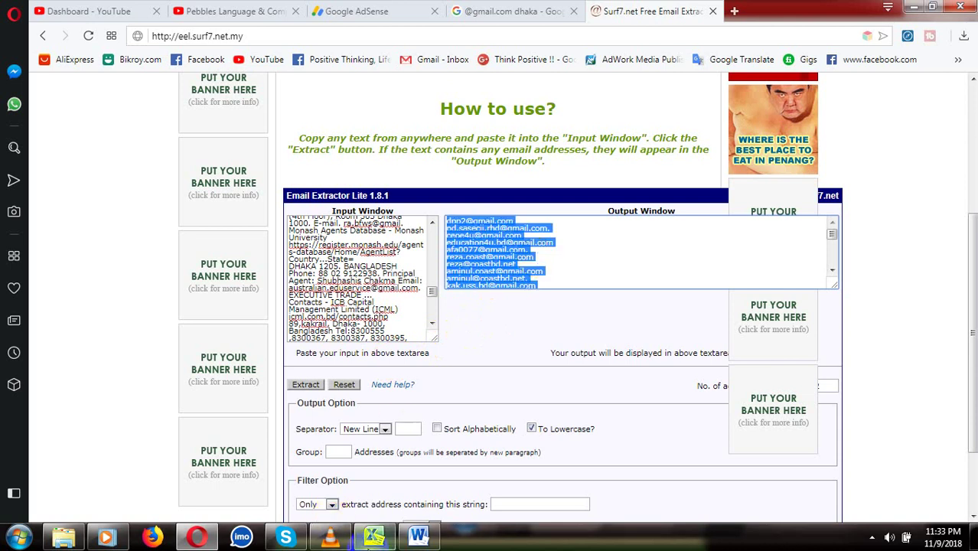
pyautogui.click(371, 537)
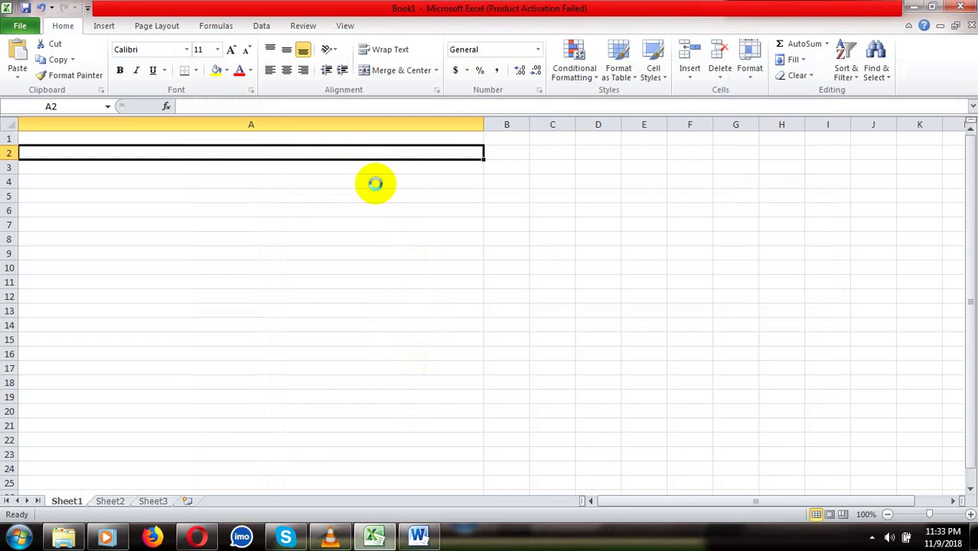
# Step: Paste the copied email addresses into column A of Sheet1, starting at cell A2
pyautogui.hotkey('ctrl', 'v')
pyautogui.click(156, 240)
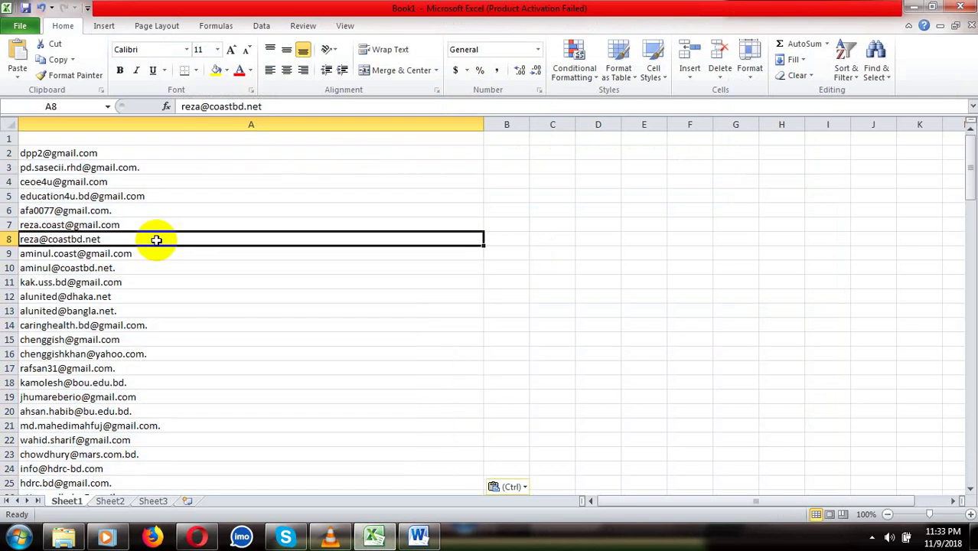
# Step: Look through the pasted email addresses in the upper rows of column A, checking individual entries between A2 and A12
pyautogui.click(140, 182)
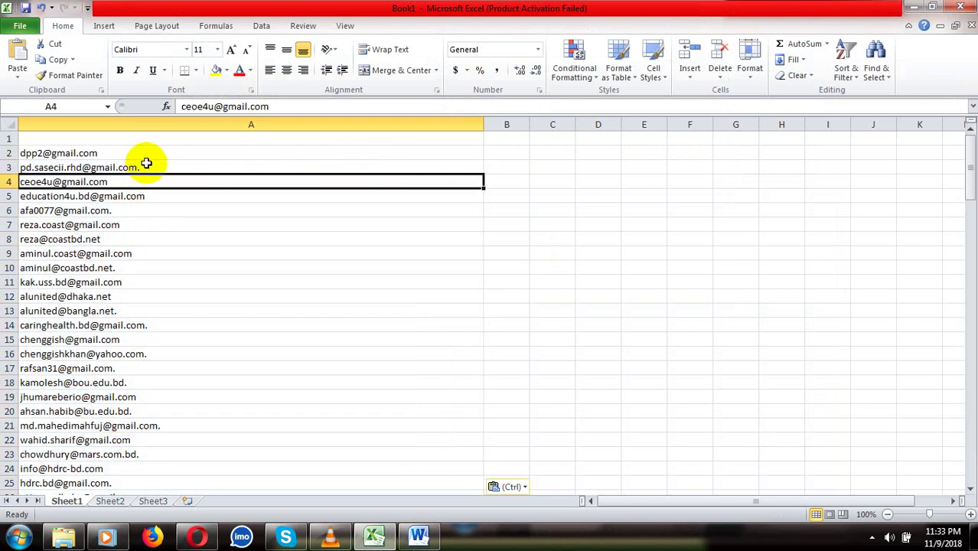
pyautogui.click(146, 164)
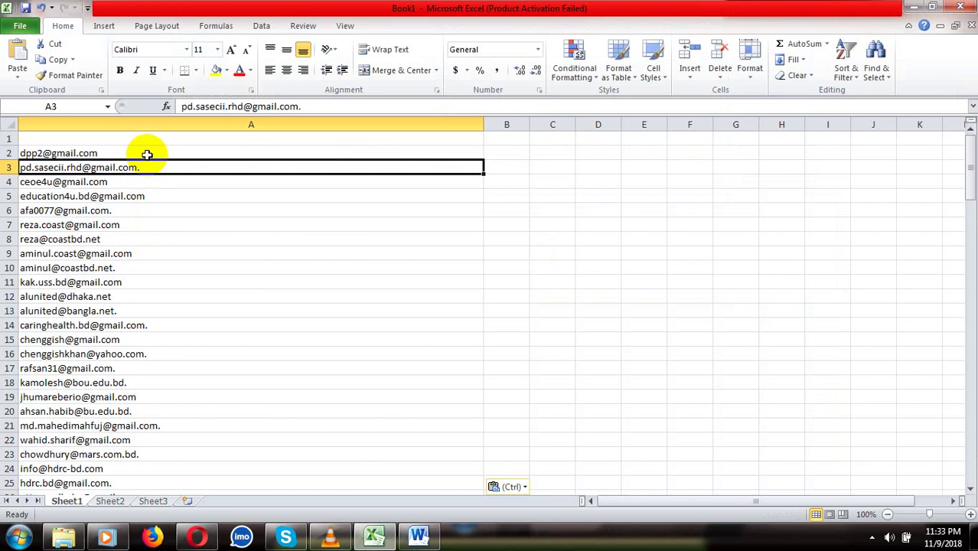
pyautogui.click(147, 155)
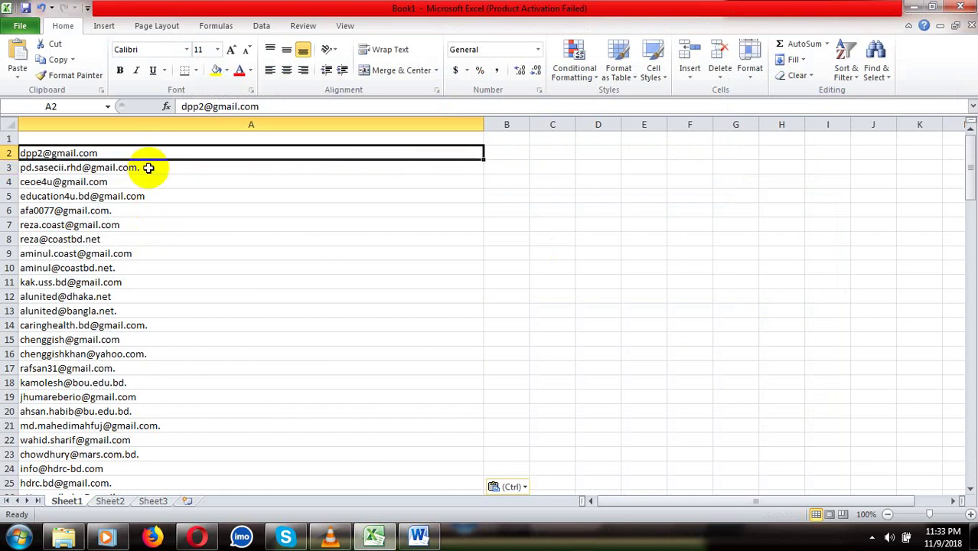
pyautogui.click(148, 169)
pyautogui.click(149, 194)
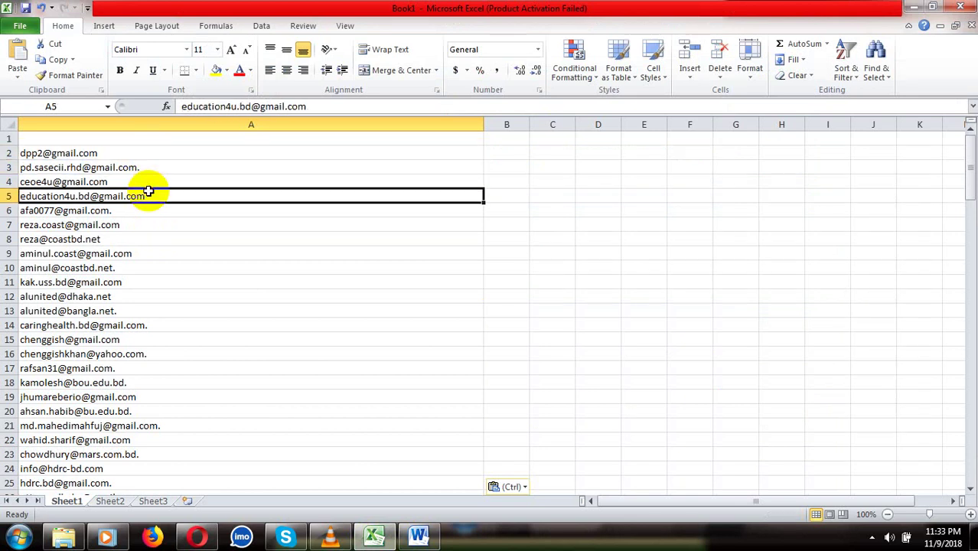
pyautogui.click(165, 165)
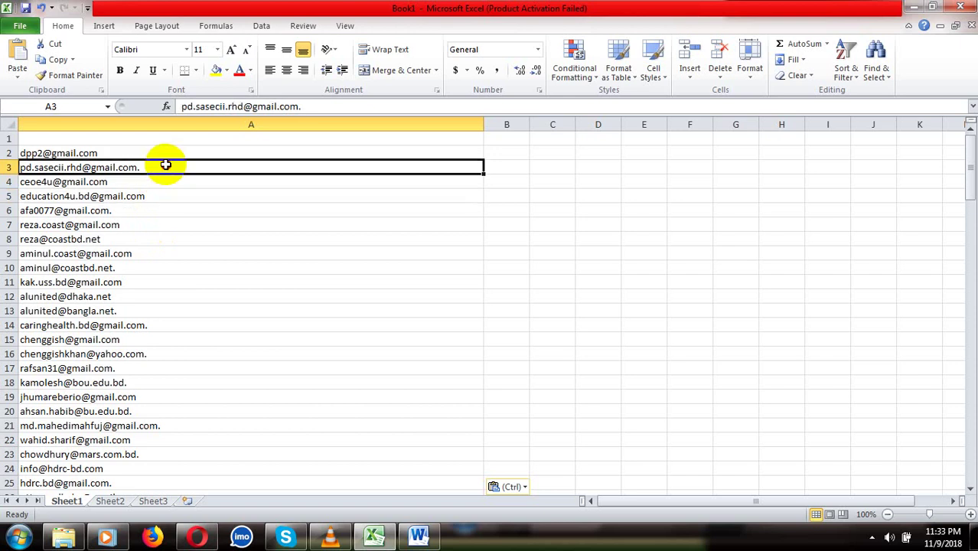
pyautogui.click(172, 294)
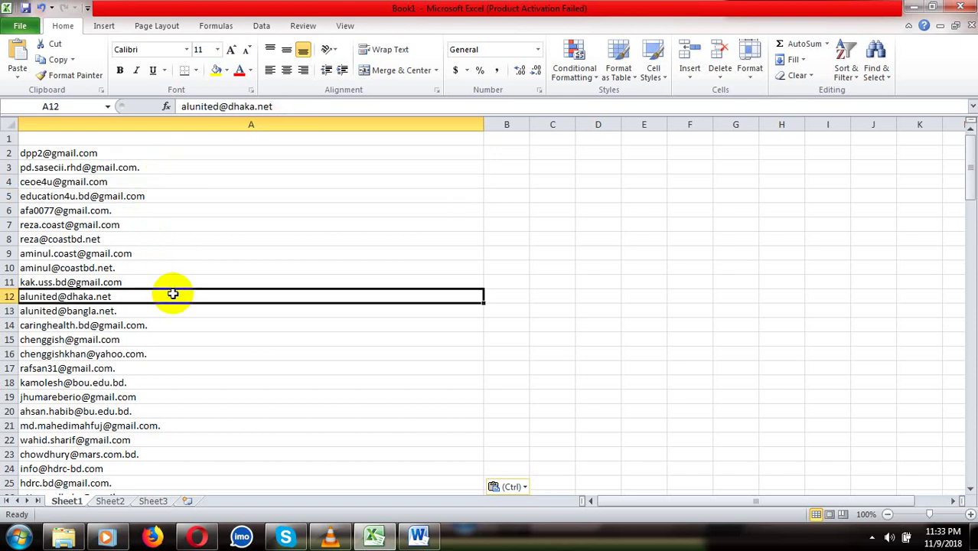
pyautogui.click(113, 225)
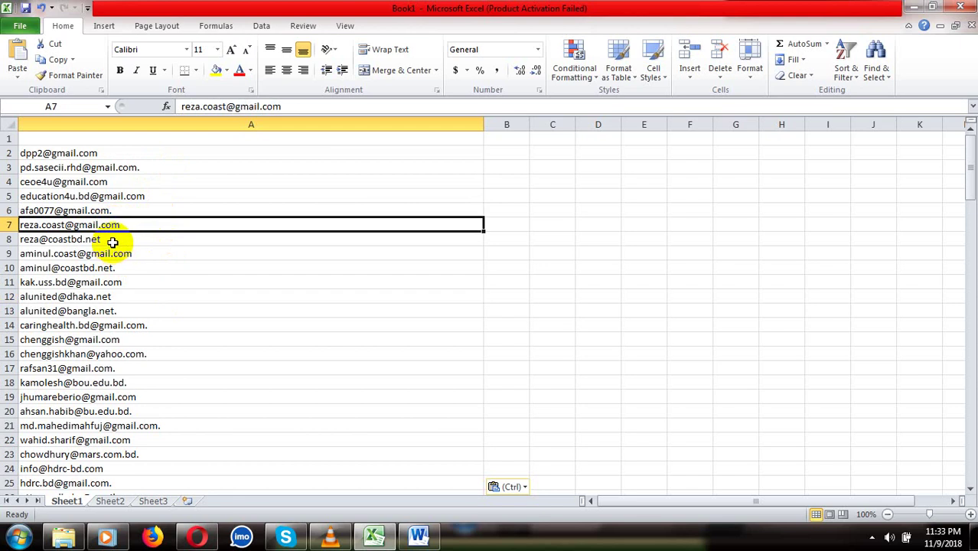
pyautogui.click(113, 242)
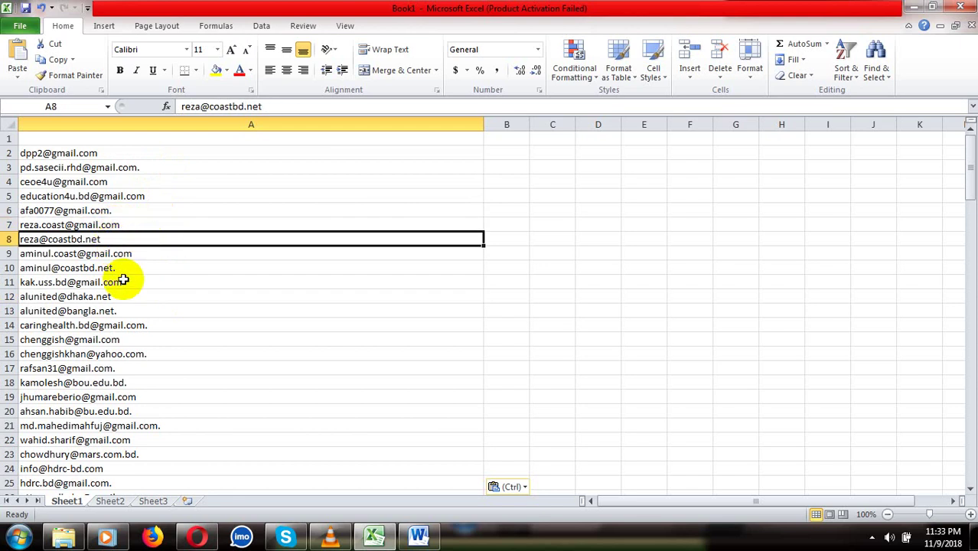
pyautogui.click(124, 267)
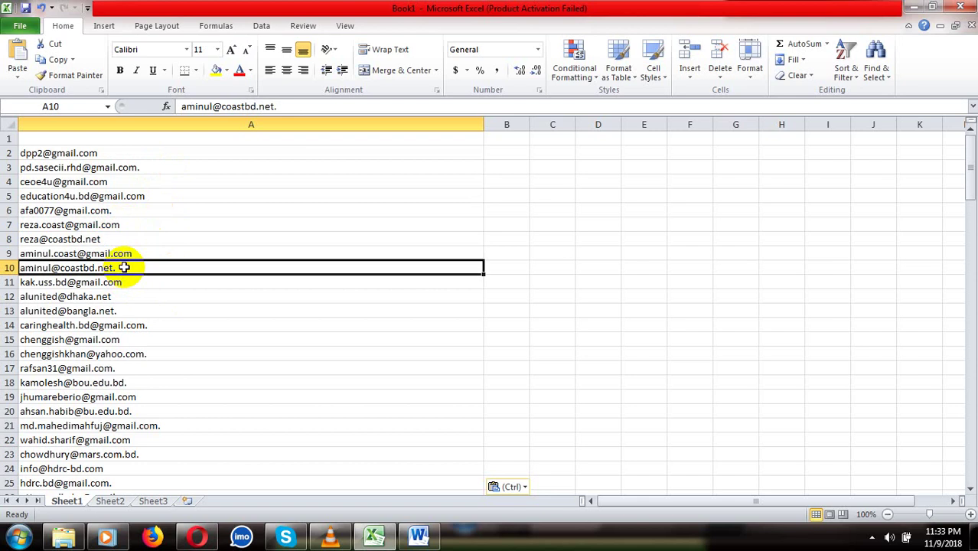
pyautogui.click(199, 539)
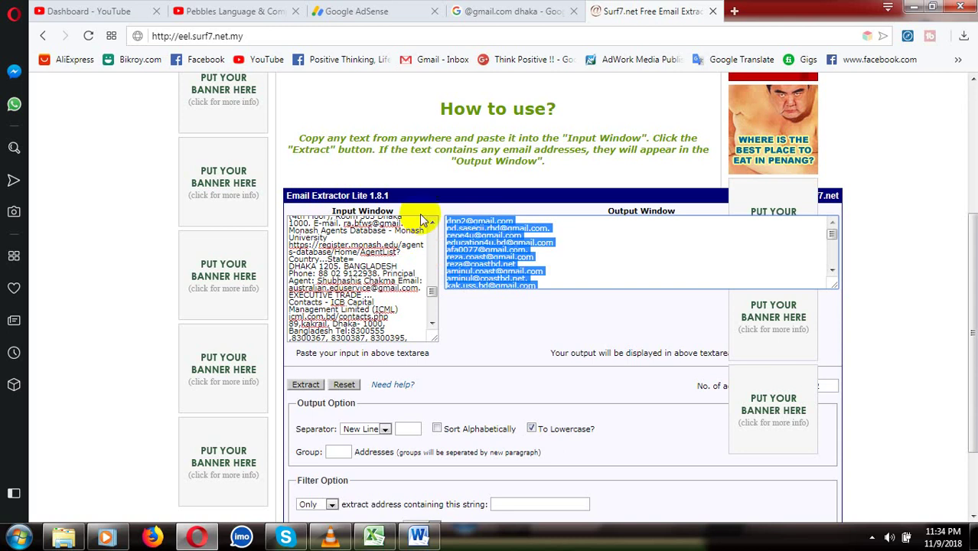
pyautogui.click(500, 13)
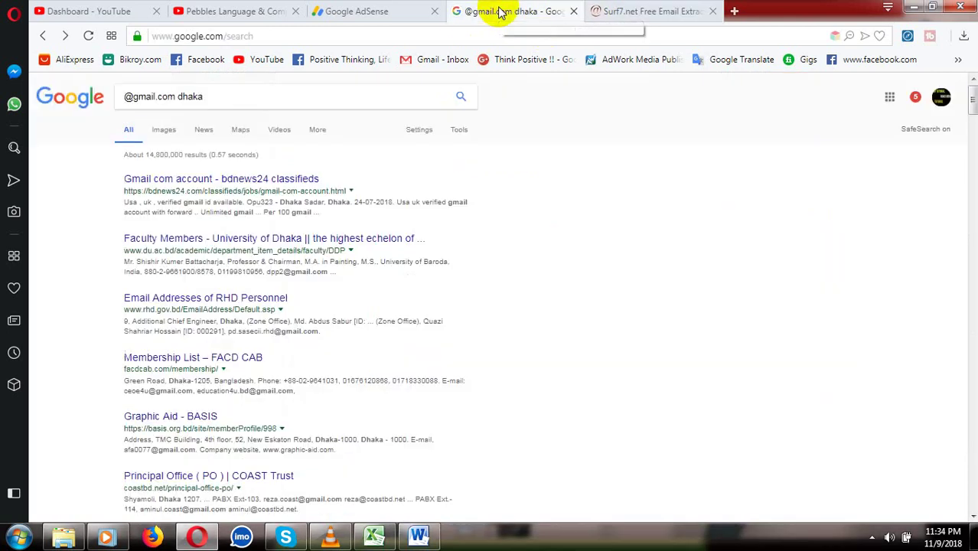
pyautogui.click(207, 96)
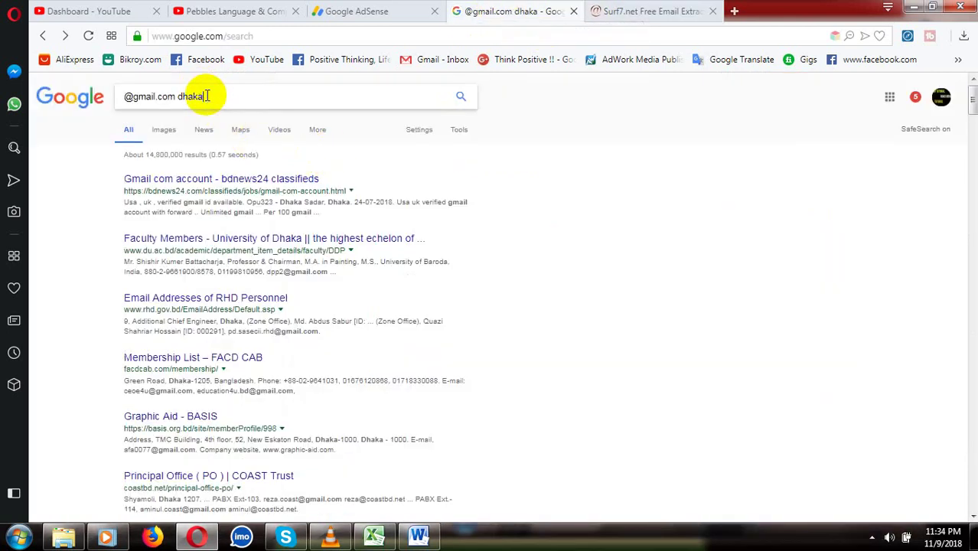
pyautogui.press('BackSpace')
pyautogui.press('BackSpace')
pyautogui.press('BackSpace')
pyautogui.press('BackSpace')
pyautogui.press('BackSpace')
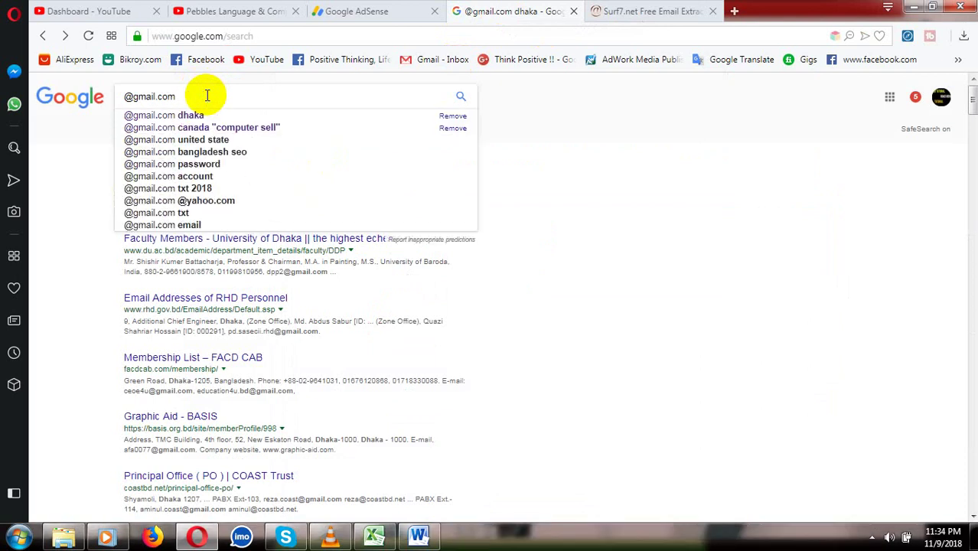
pyautogui.write('mir')
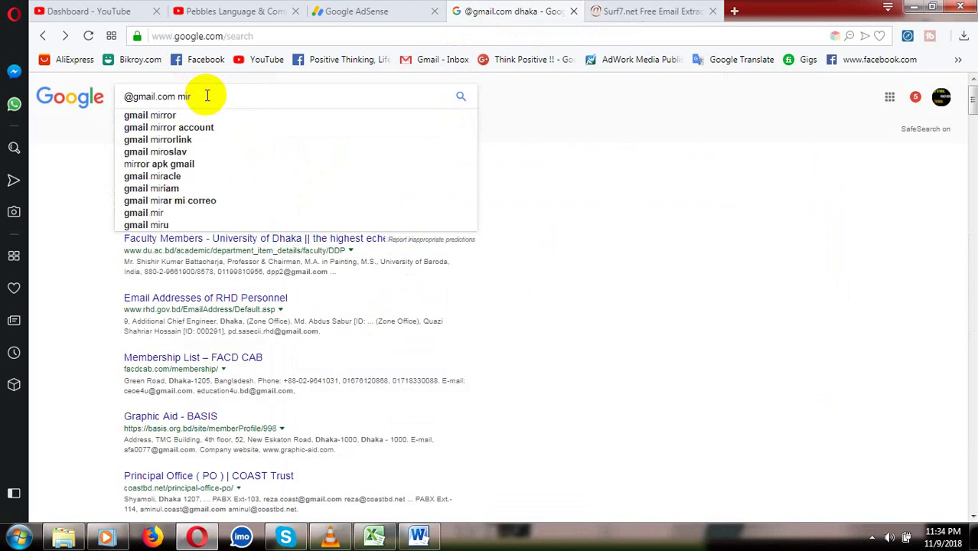
pyautogui.write('pur')
pyautogui.press('Return')
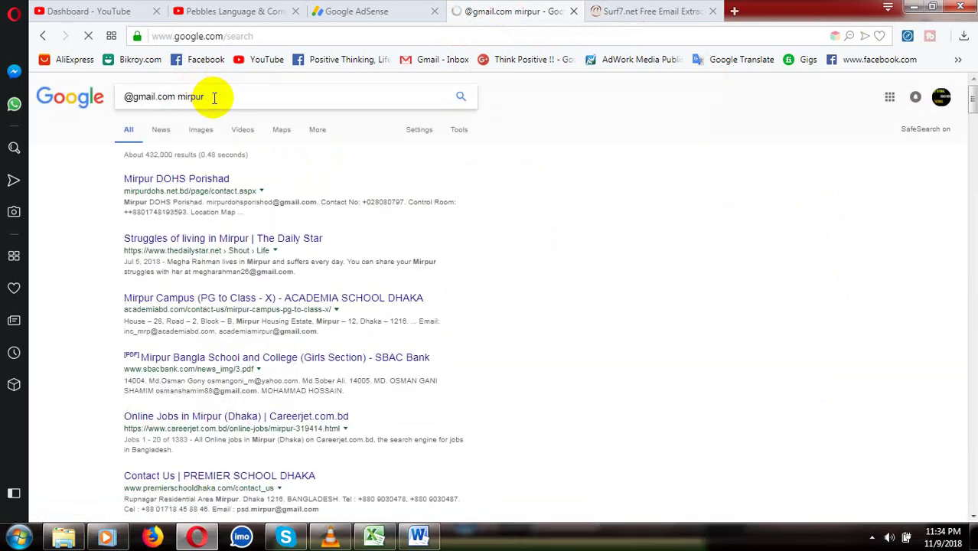
pyautogui.click(213, 97)
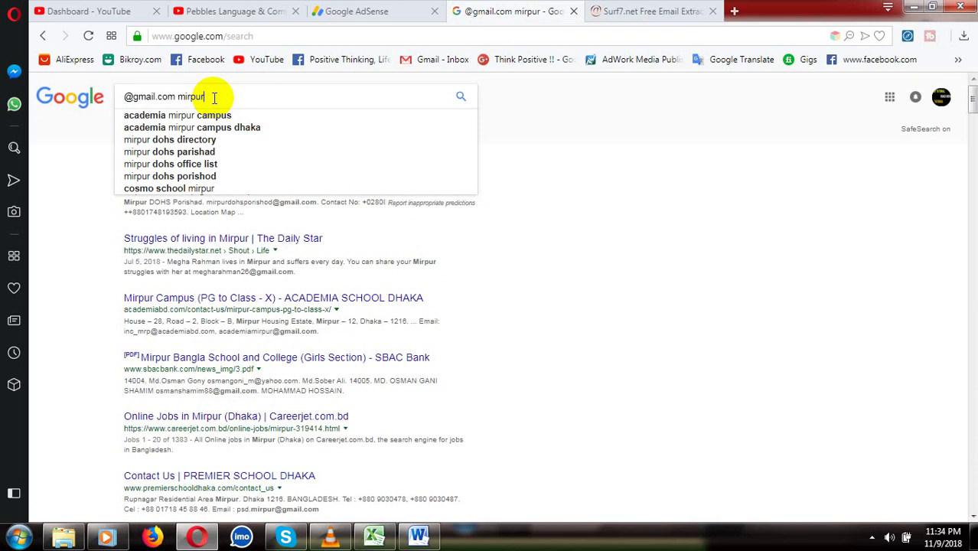
pyautogui.hotkey('ctrl', 'a')
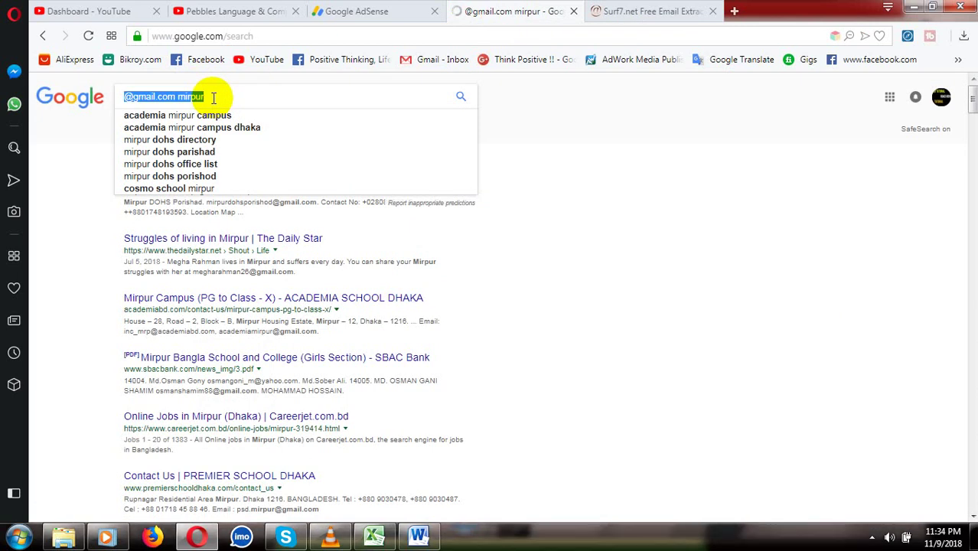
pyautogui.click(502, 231)
pyautogui.hotkey('ctrl', 'a')
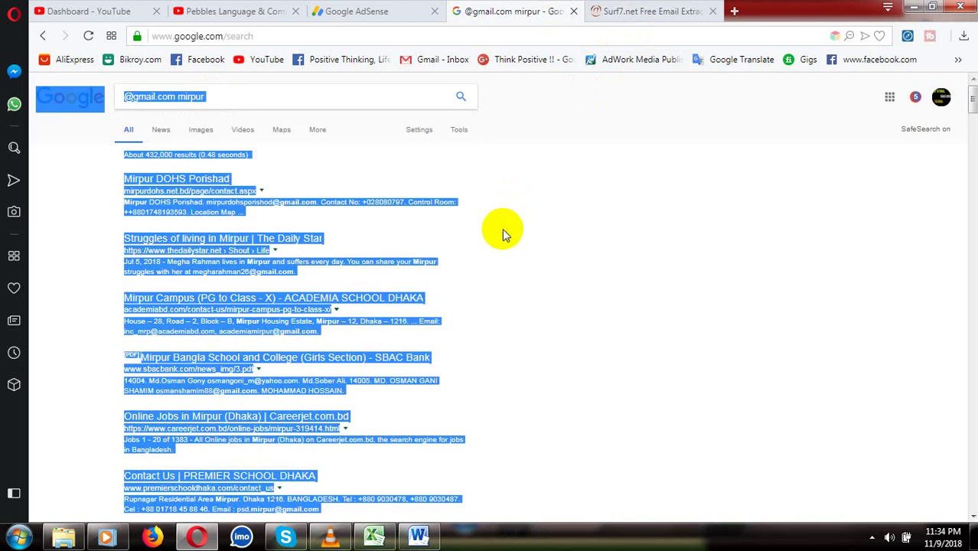
# Step: Replace the Input Window text in Email Extractor Lite with the copied Mirpur results and extract the email addresses
pyautogui.click(661, 13)
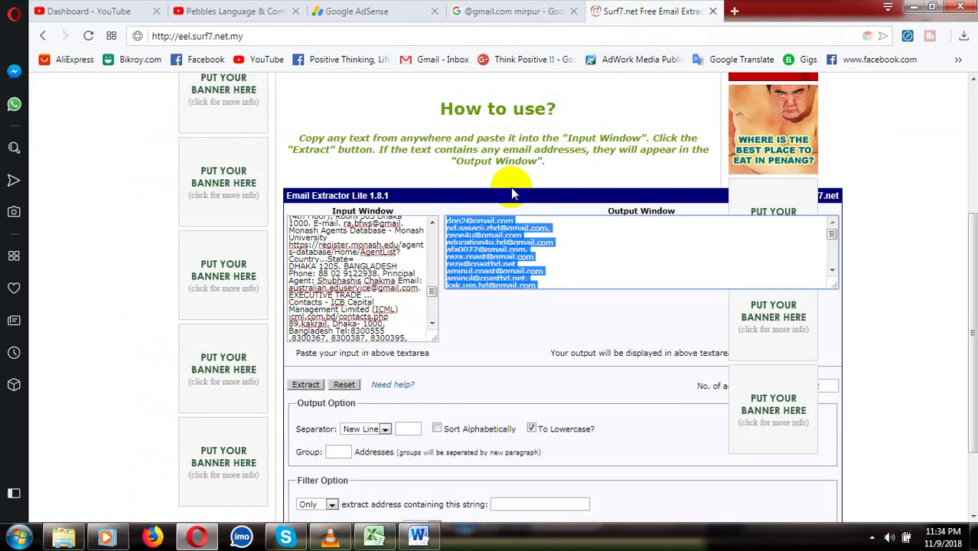
pyautogui.click(373, 251)
pyautogui.hotkey('ctrl', 'v')
pyautogui.hotkey('ctrl', 'a')
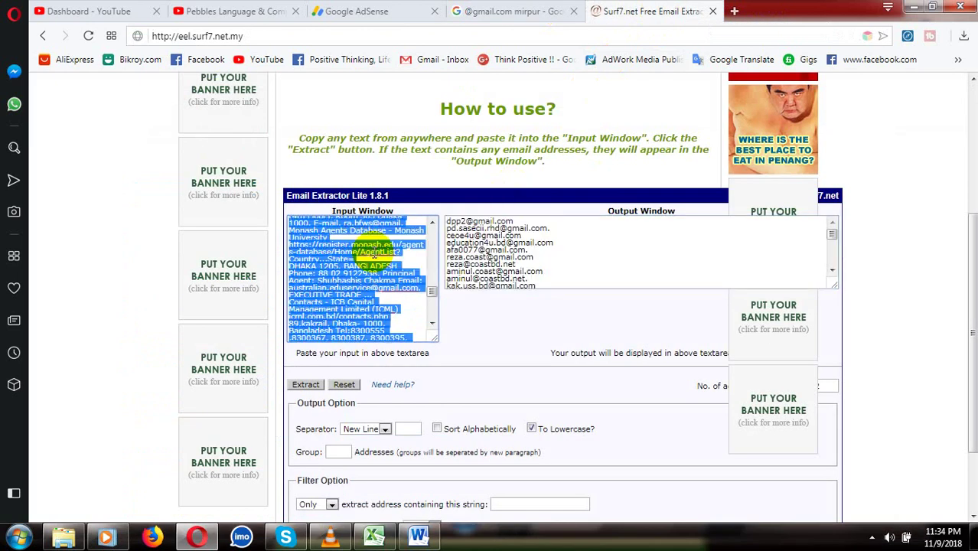
pyautogui.hotkey('ctrl', 'v')
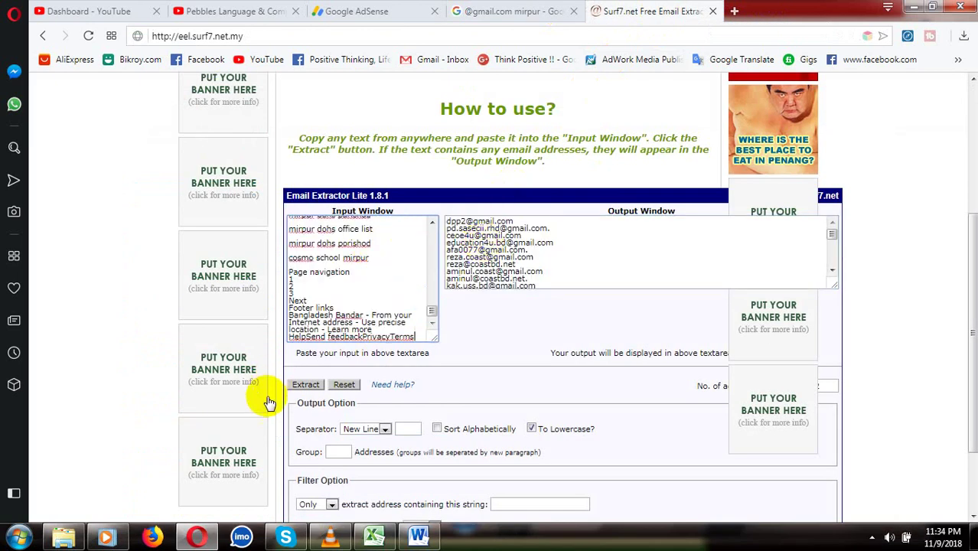
pyautogui.click(305, 385)
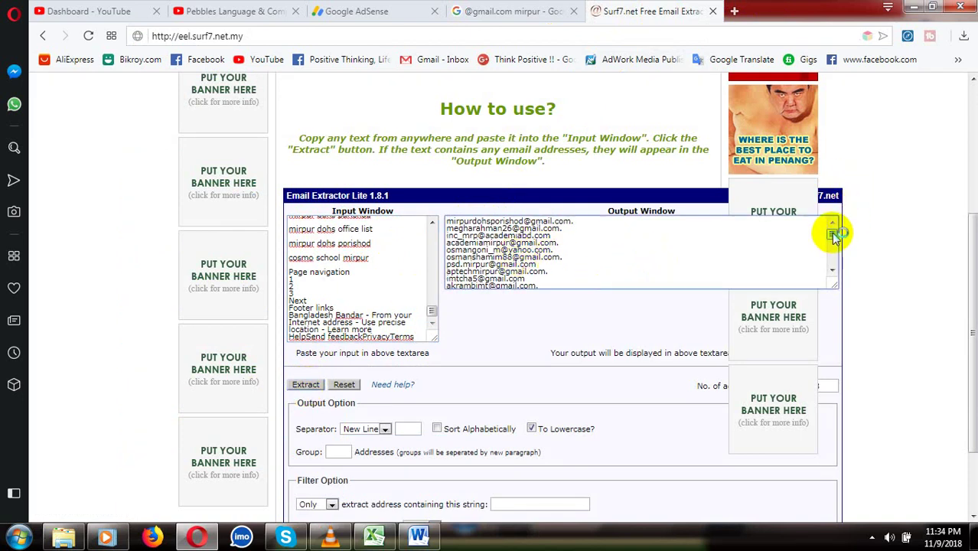
pyautogui.moveTo(832, 234)
pyautogui.mouseDown()
pyautogui.moveTo(830, 266)
pyautogui.moveTo(832, 233)
pyautogui.mouseUp()
pyautogui.click(497, 10)
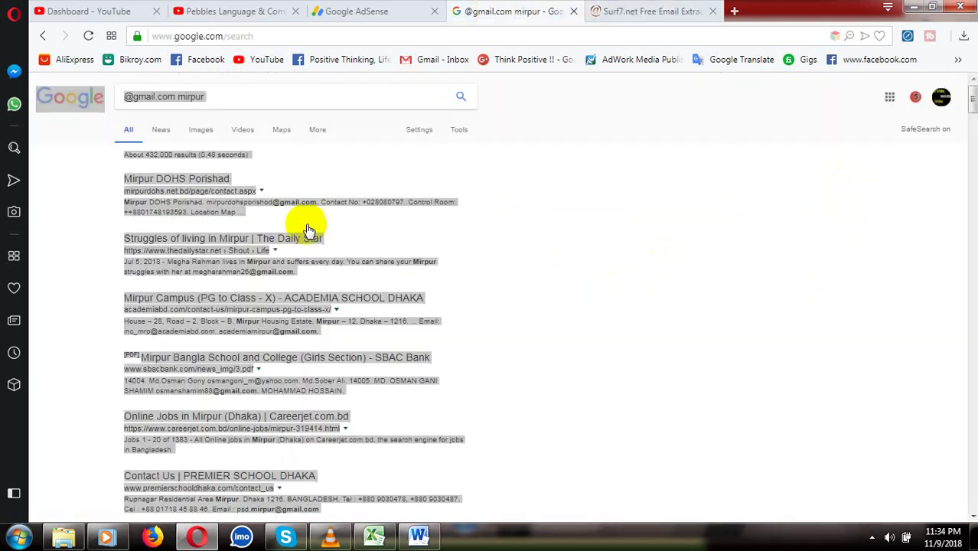
pyautogui.hotkey('ctrl', 'a')
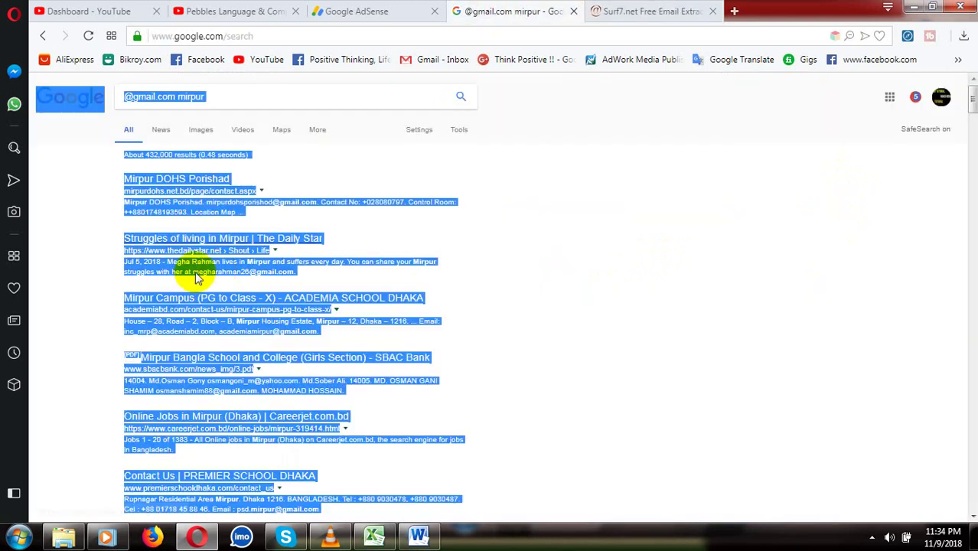
pyautogui.click(93, 348)
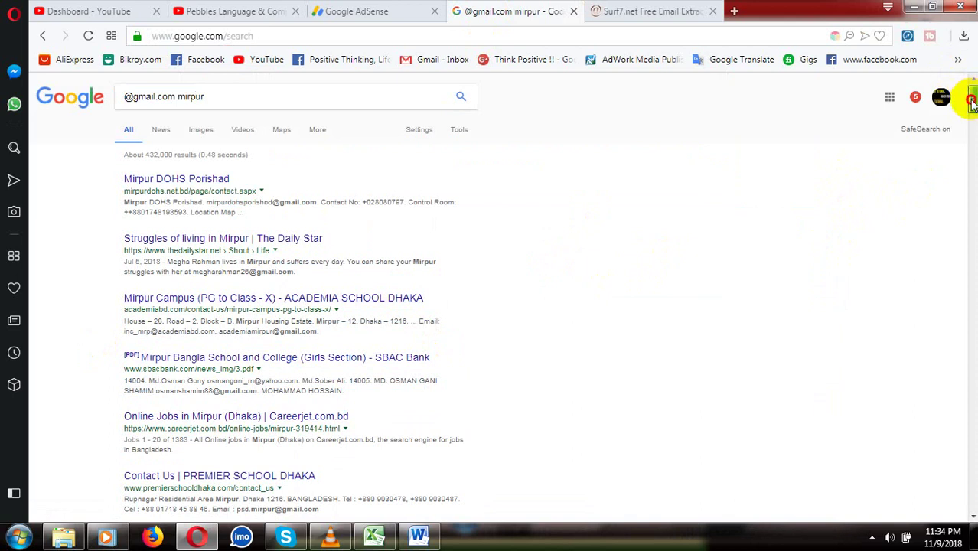
pyautogui.moveTo(972, 101)
pyautogui.mouseDown()
pyautogui.moveTo(972, 297)
pyautogui.moveTo(972, 88)
pyautogui.mouseUp()
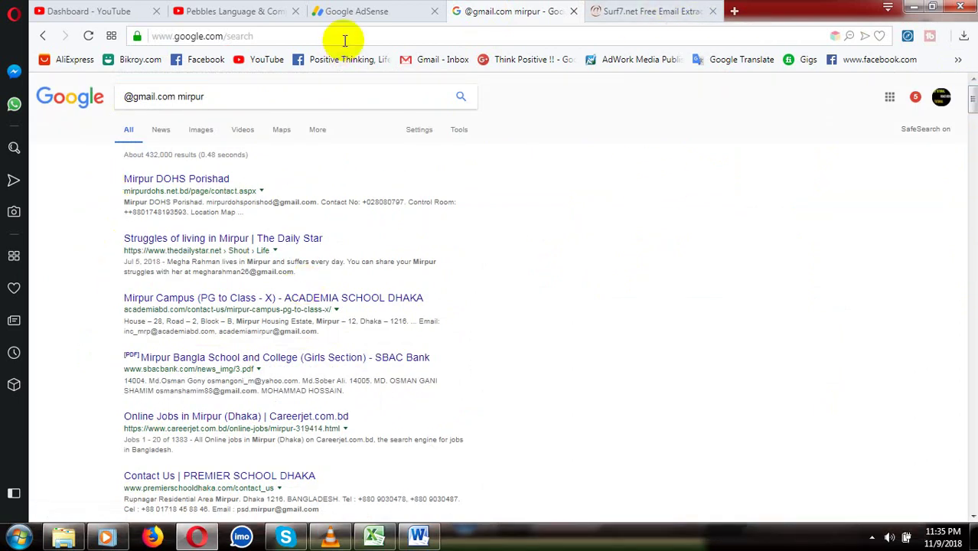
# Step: Copy all the Mirpur addresses from the Email Extractor Lite Output Window and switch to Book1 in Excel
pyautogui.click(650, 11)
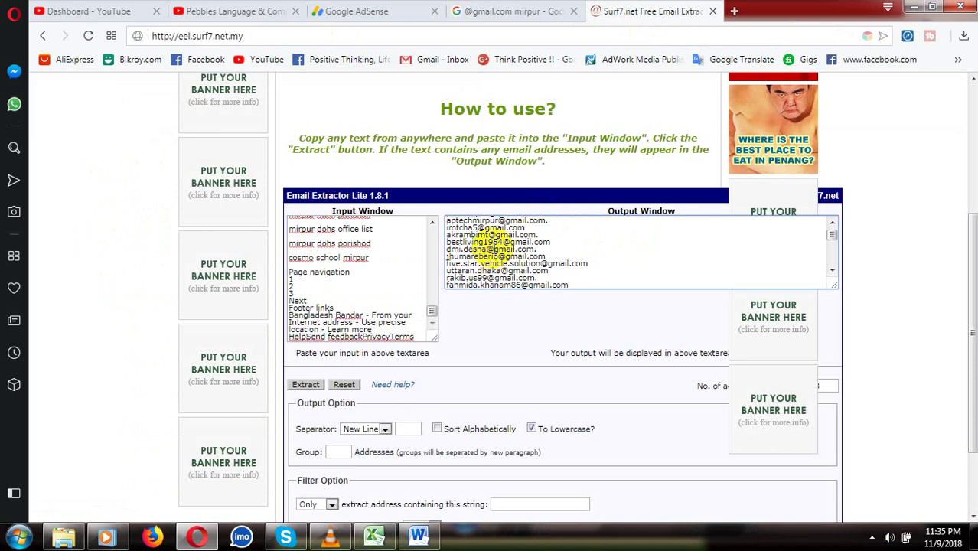
pyautogui.click(493, 245)
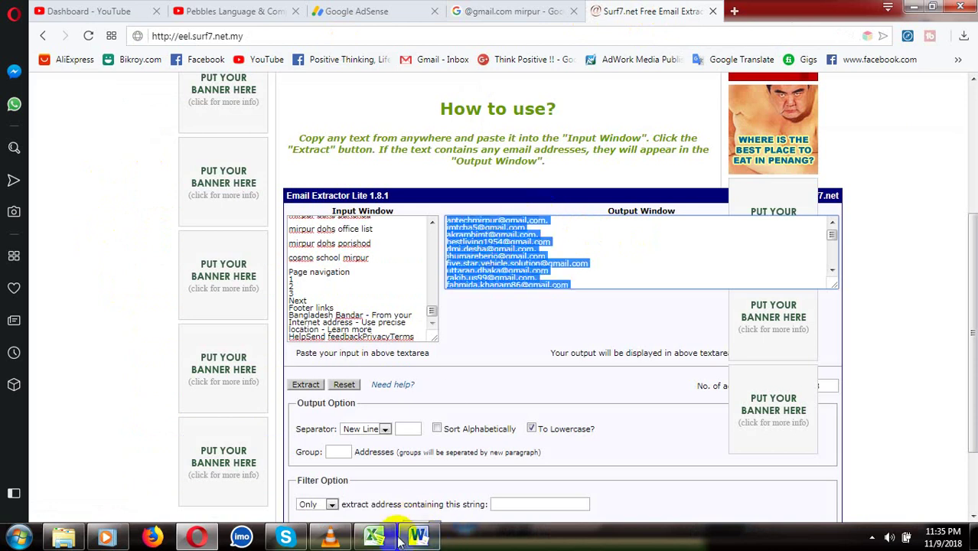
pyautogui.click(373, 538)
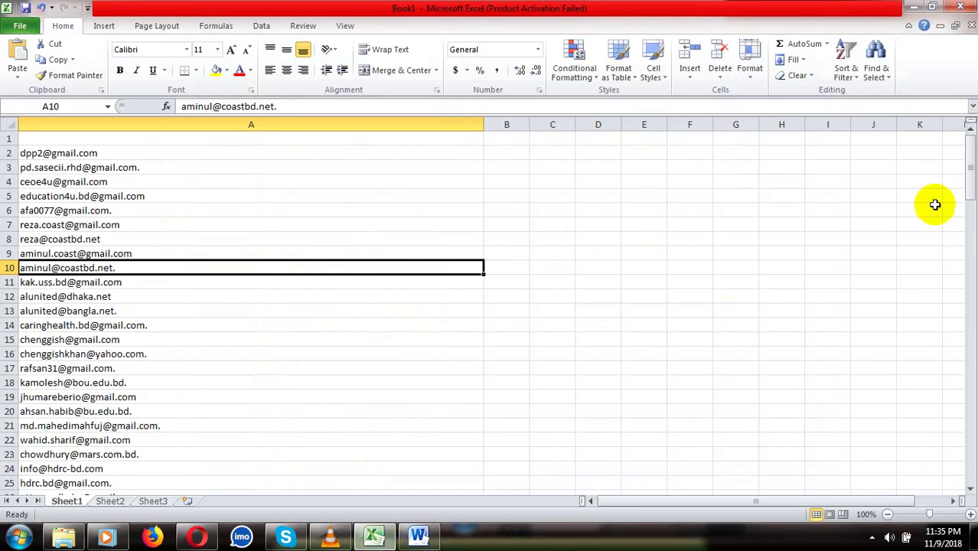
# Step: Paste the Mirpur email addresses directly below the existing list in column A, starting at cell A134
pyautogui.moveTo(967, 218); pyautogui.dragTo(969, 482)
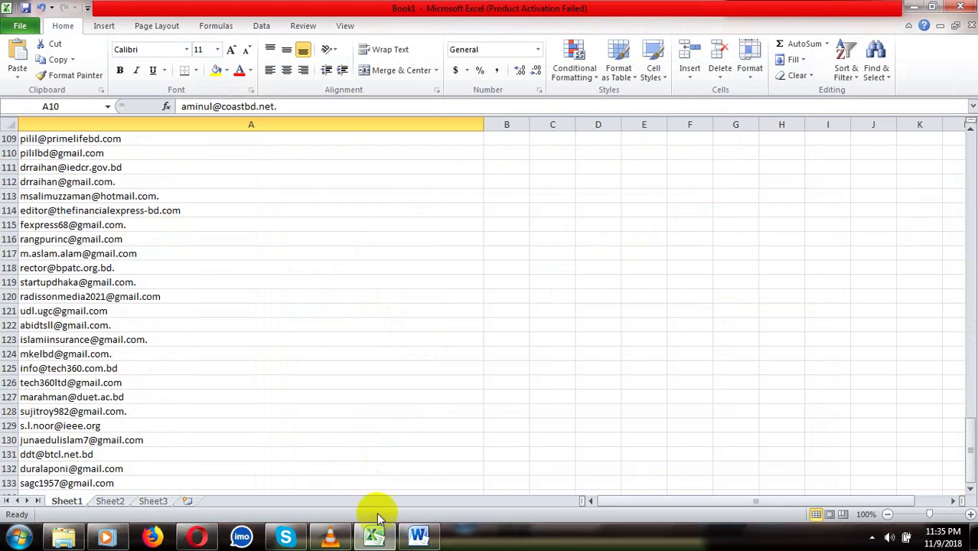
pyautogui.click(264, 492)
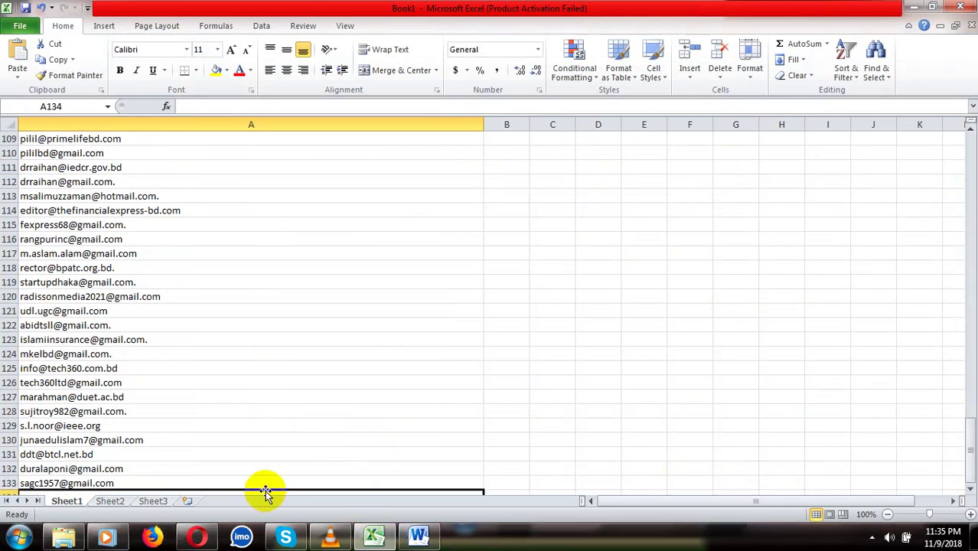
pyautogui.press('Down')
pyautogui.press('Down')
pyautogui.press('Down')
pyautogui.press('Down')
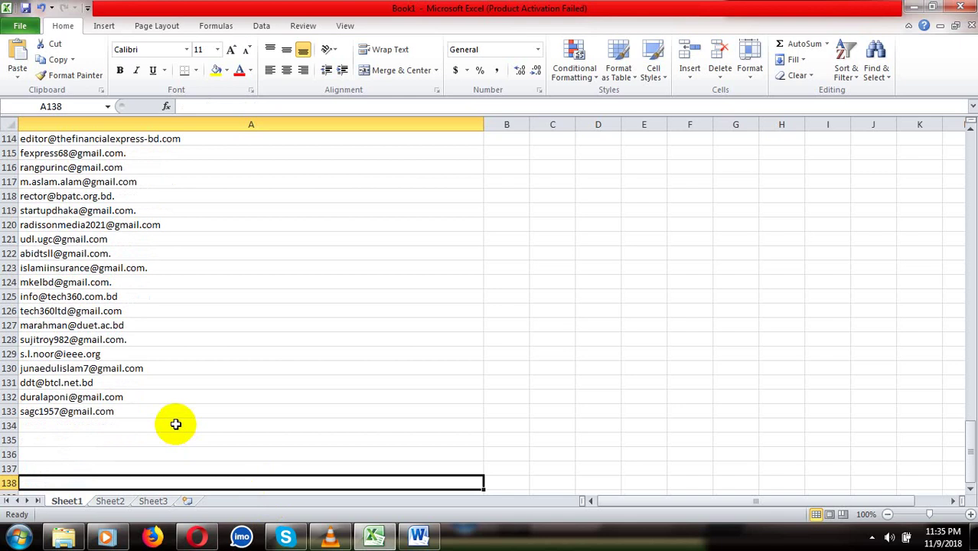
pyautogui.click(176, 423)
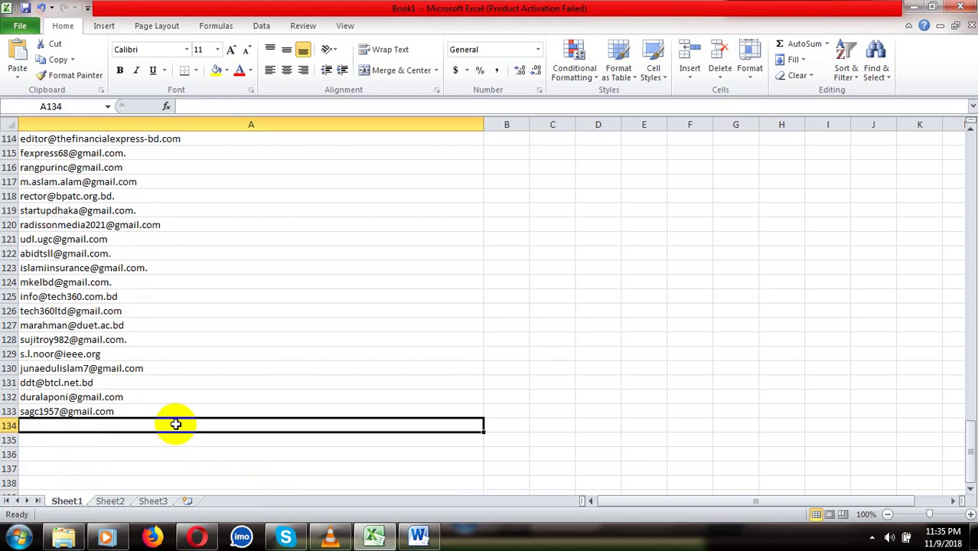
pyautogui.hotkey('ctrl', 'v')
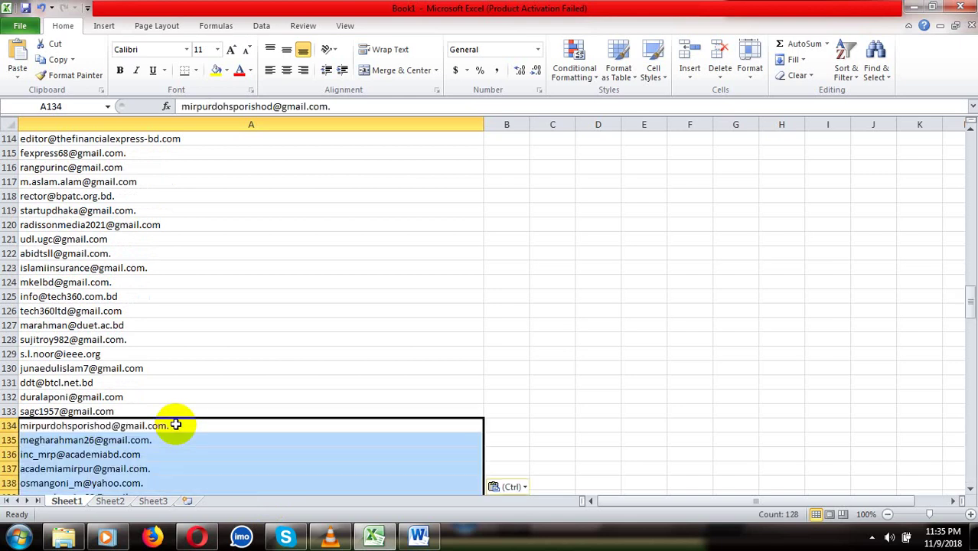
# Step: Look through the compiled email list in column A of Sheet1 down to its end and return to the first row
pyautogui.click(276, 462)
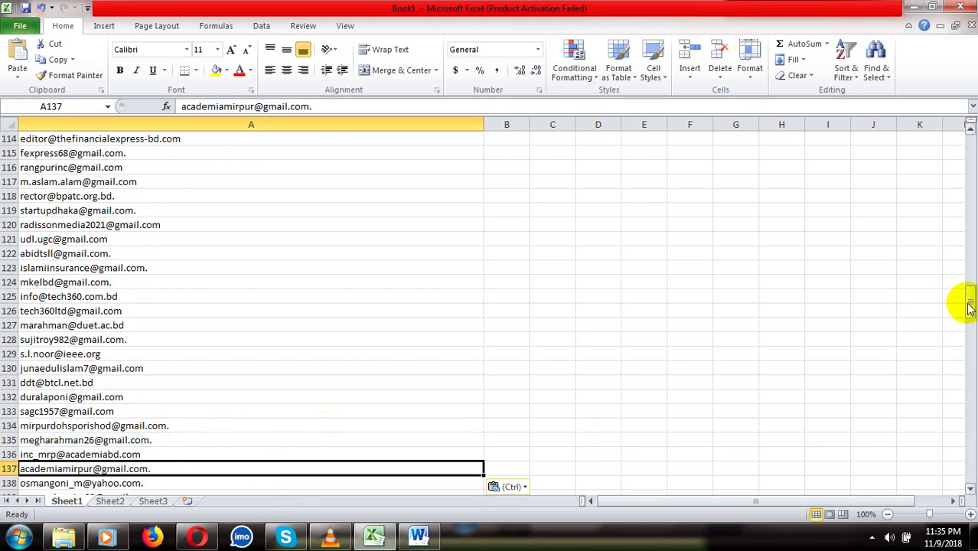
pyautogui.moveTo(968, 303); pyautogui.dragTo(970, 514)
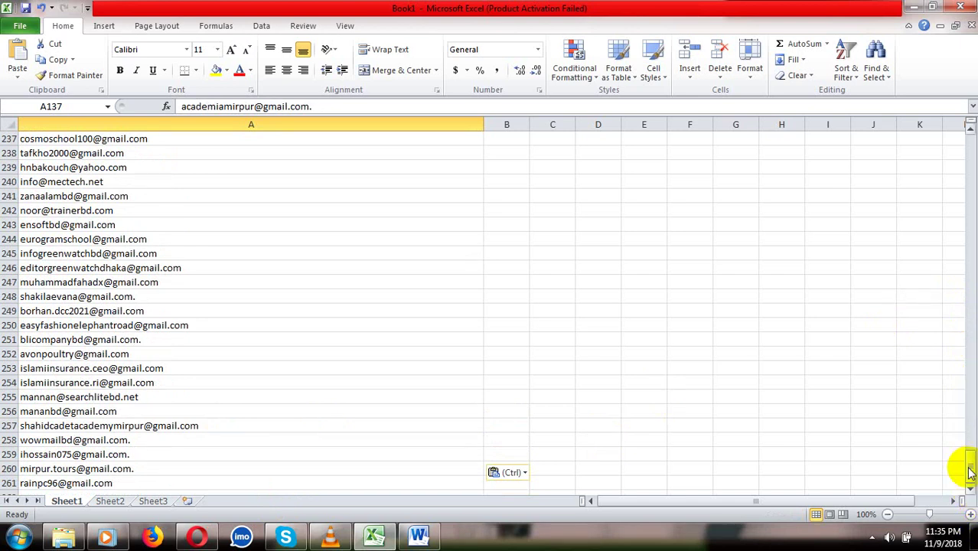
pyautogui.moveTo(968, 473); pyautogui.dragTo(958, 144)
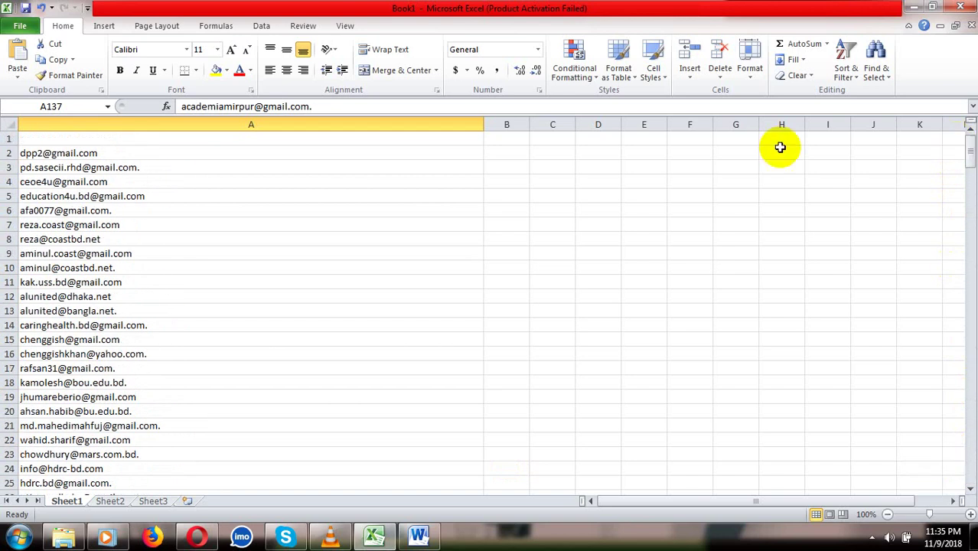
pyautogui.click(197, 537)
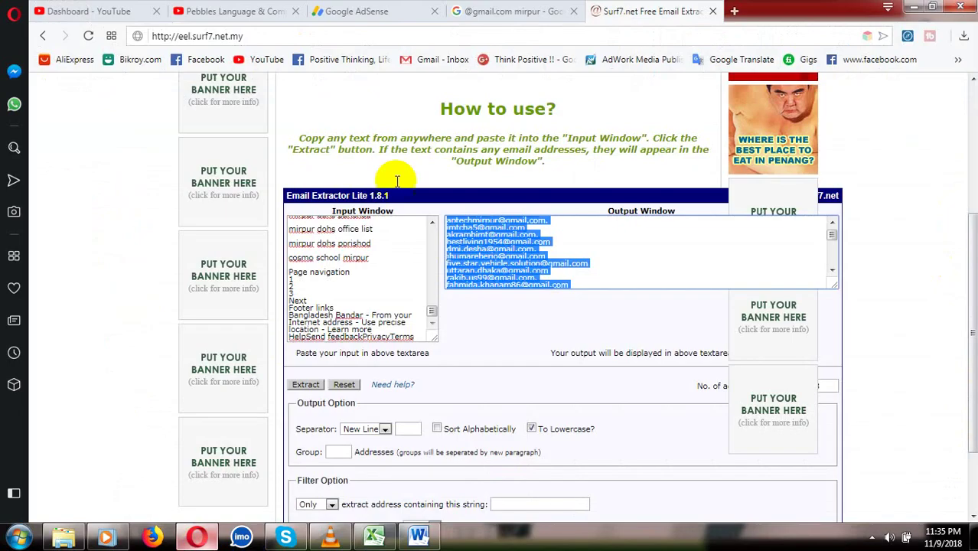
pyautogui.click(490, 11)
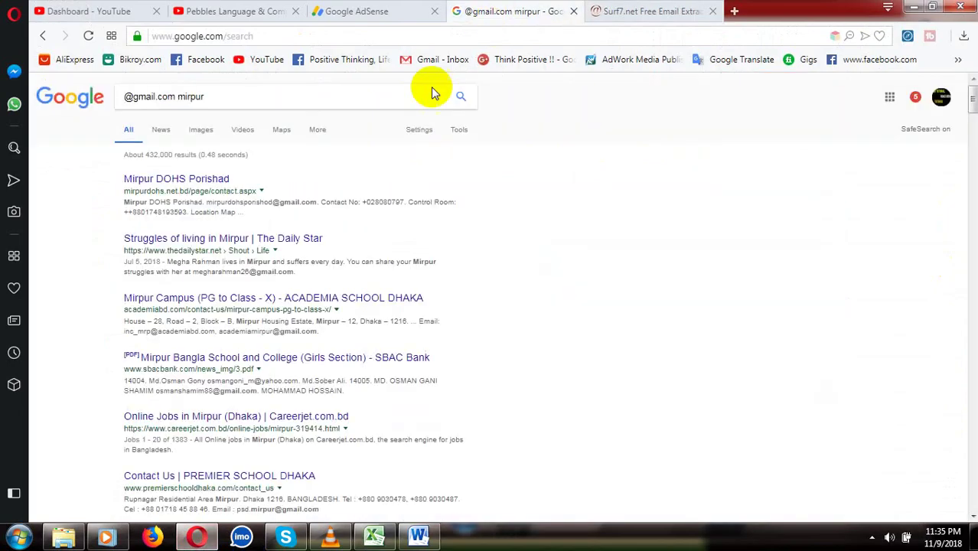
pyautogui.click(248, 99)
pyautogui.press('BackSpace')
pyautogui.press('BackSpace')
pyautogui.press('BackSpace')
pyautogui.press('BackSpace')
pyautogui.press('BackSpace')
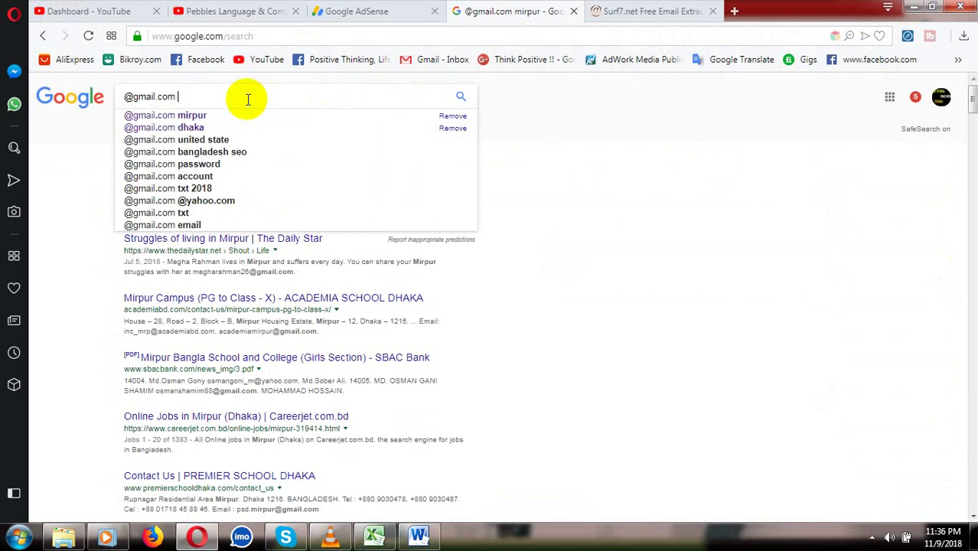
pyautogui.write('Lon')
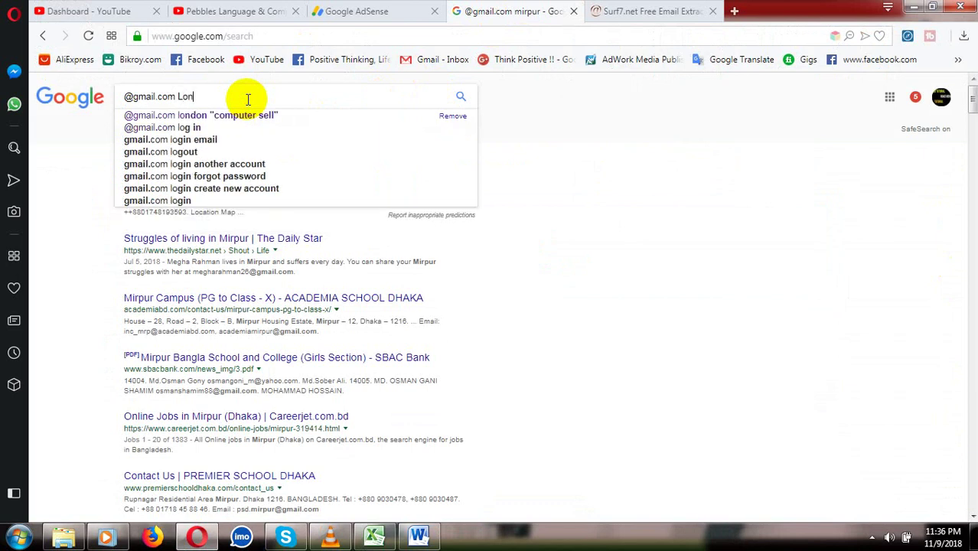
pyautogui.write('don')
pyautogui.press('Return')
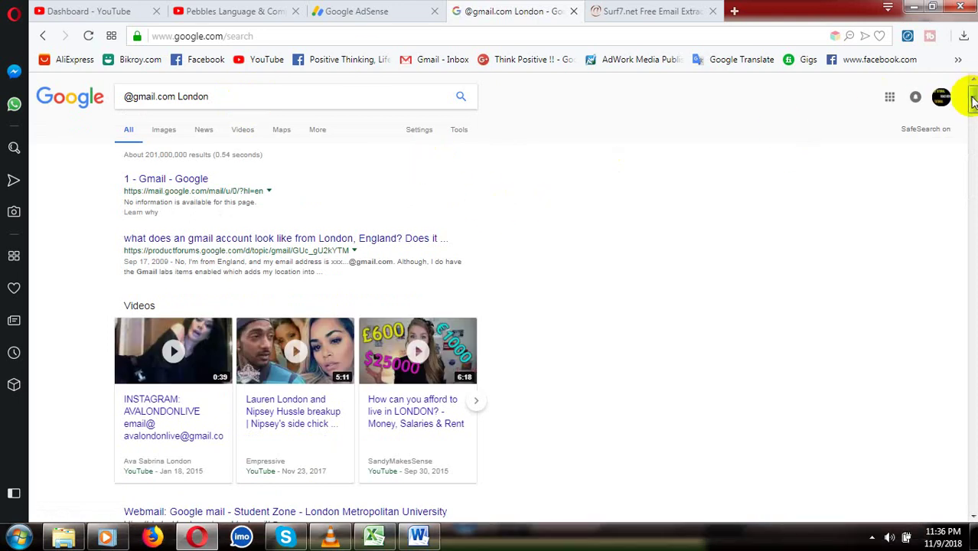
# Step: Copy the whole London results page, replace the Email Extractor Lite Input Window text with it and extract the email addresses
pyautogui.moveTo(972, 93); pyautogui.dragTo(954, 197)
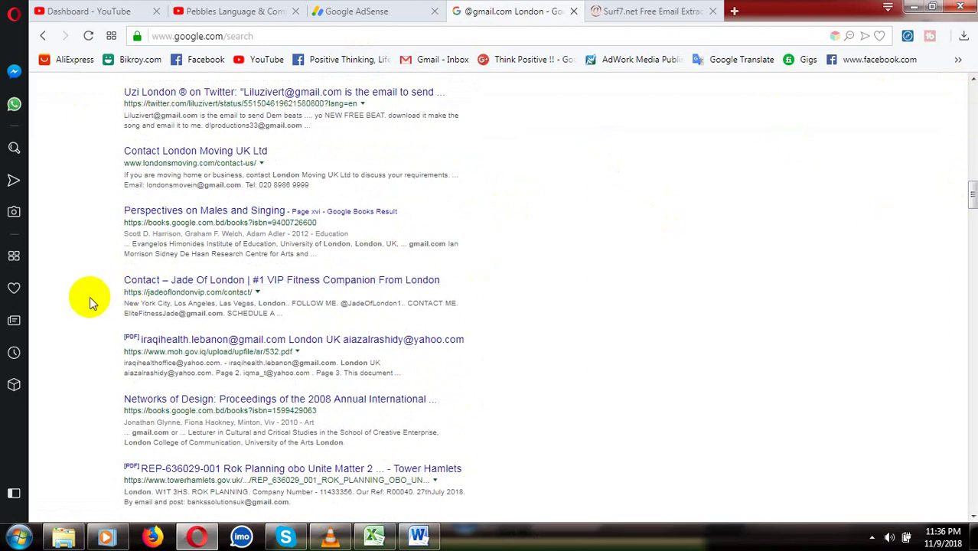
pyautogui.hotkey('ctrl', 'a')
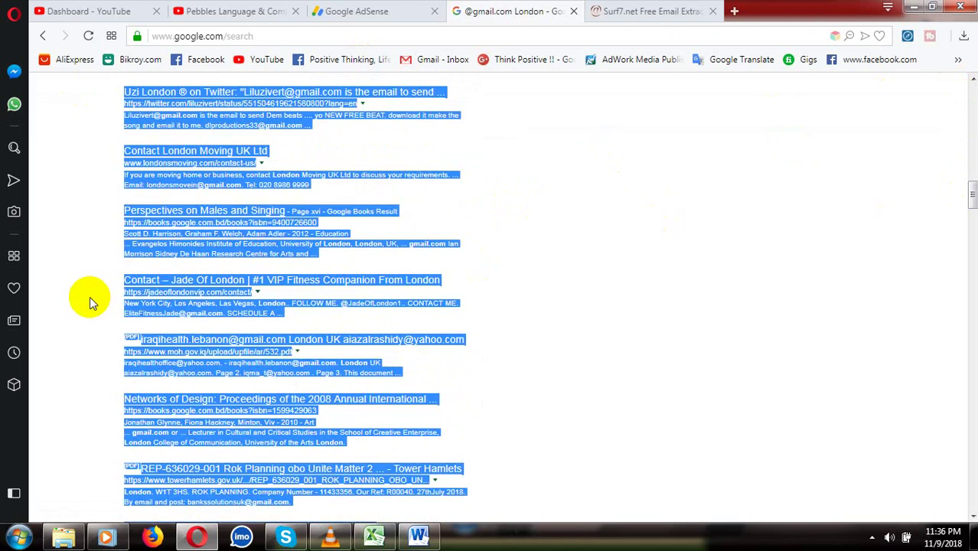
pyautogui.click(624, 12)
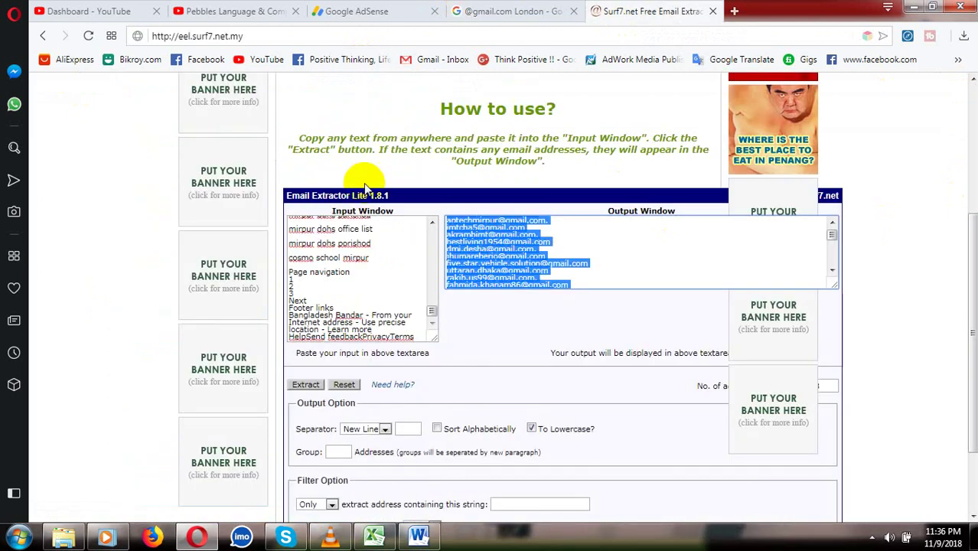
pyautogui.click(318, 275)
pyautogui.hotkey('ctrl', 'a')
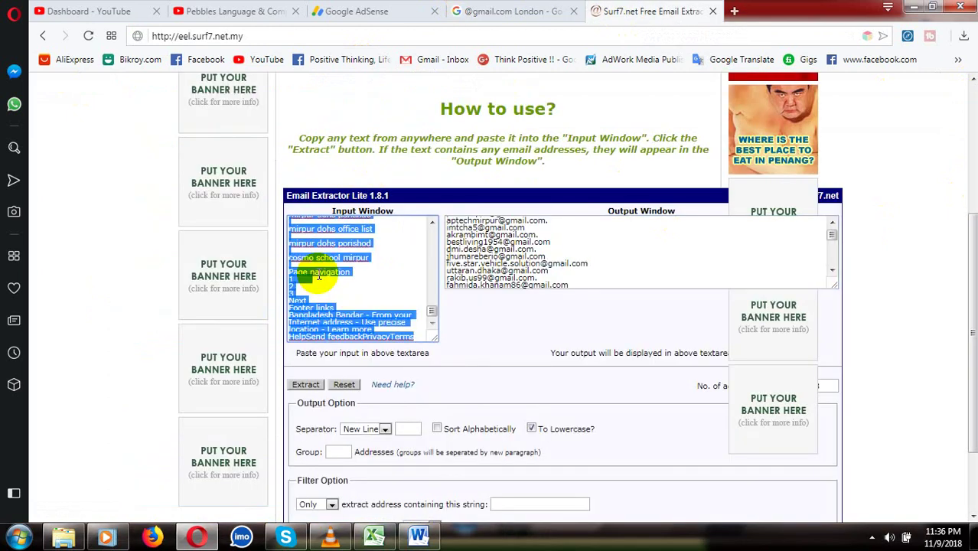
pyautogui.hotkey('ctrl', 'v')
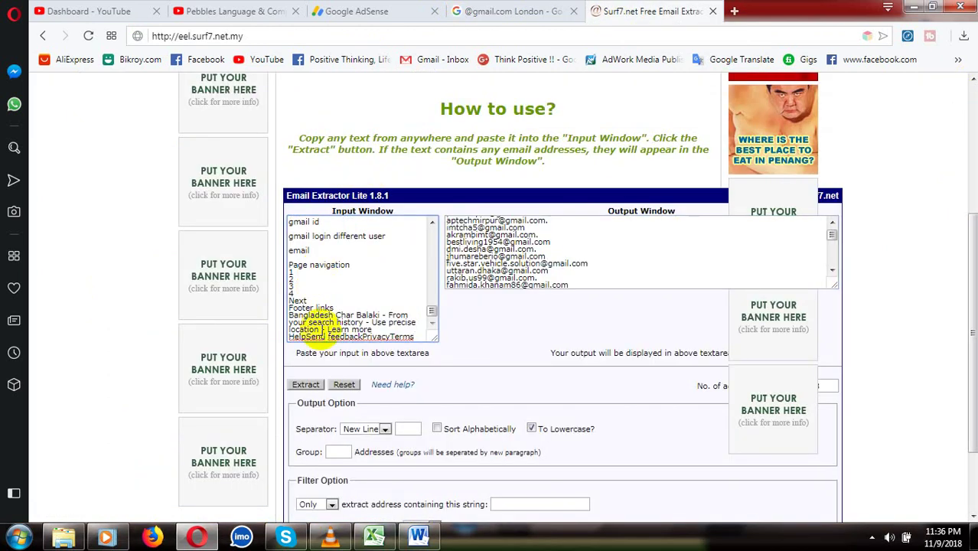
pyautogui.click(305, 385)
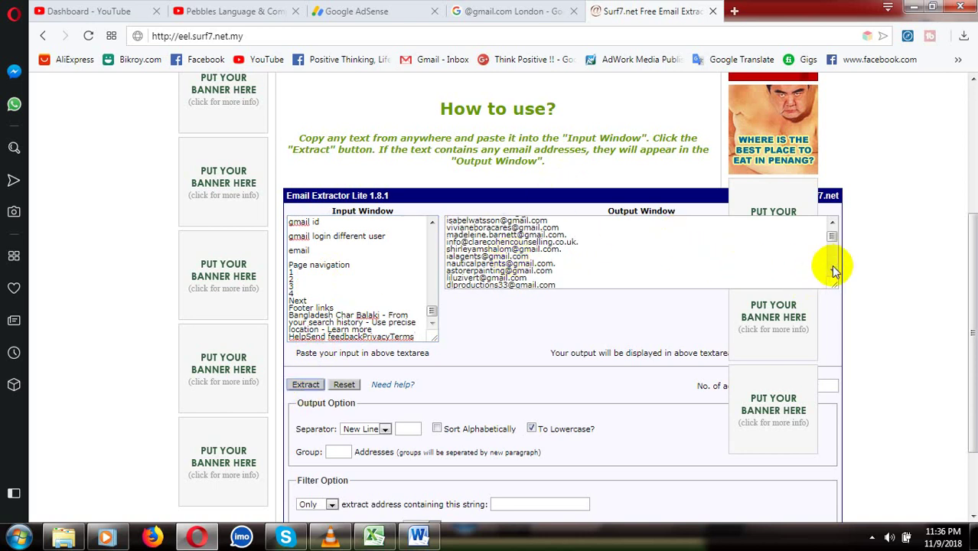
# Step: Copy all the London addresses from the Email Extractor Lite Output Window and switch to Book1 in Excel
pyautogui.scroll(-5, 832, 269)
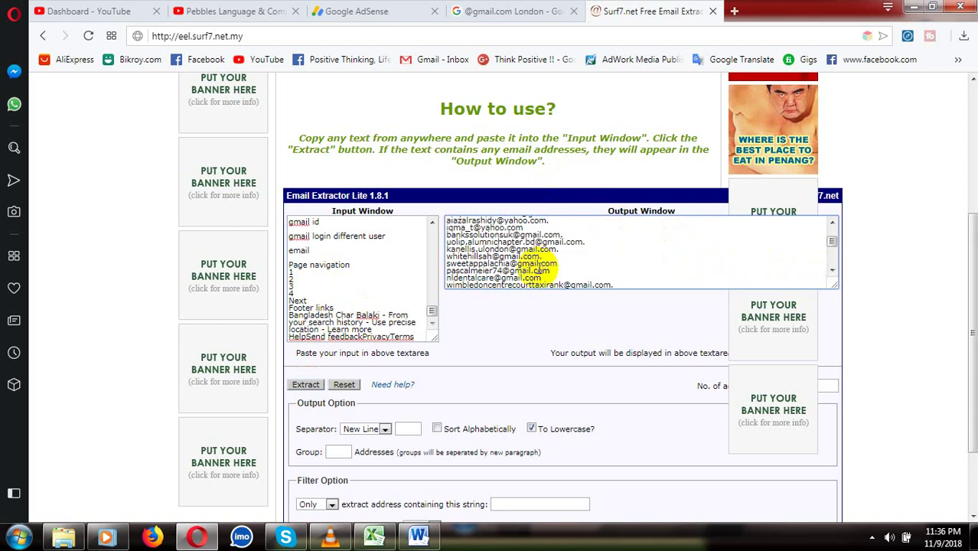
pyautogui.hotkey('ctrl', 'a')
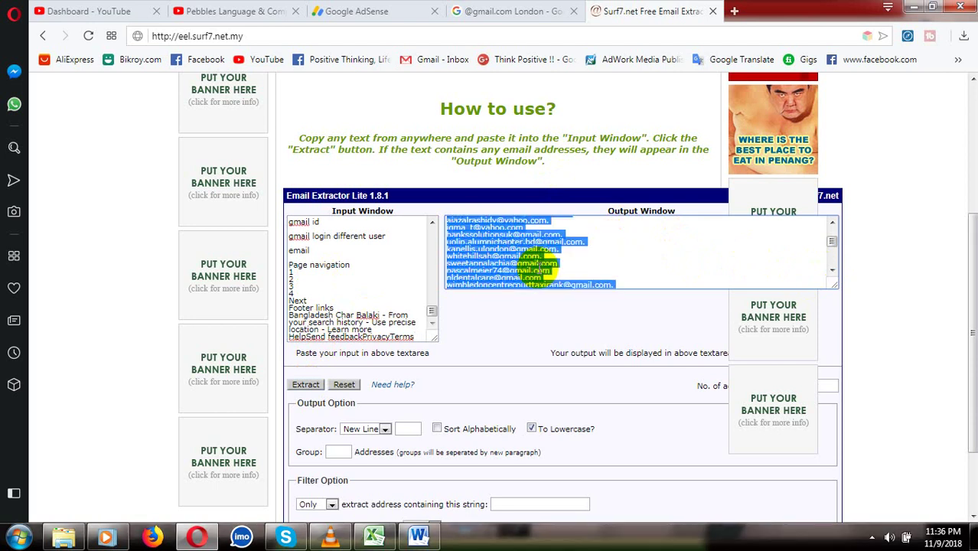
pyautogui.click(372, 538)
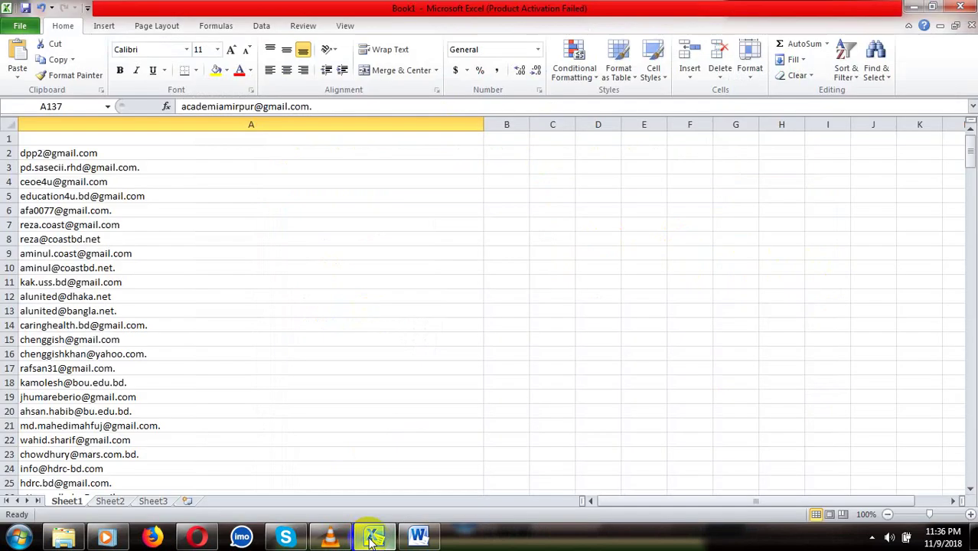
# Step: Widen column A on Sheet2 and paste the London email addresses there, starting at cell A2
pyautogui.click(109, 501)
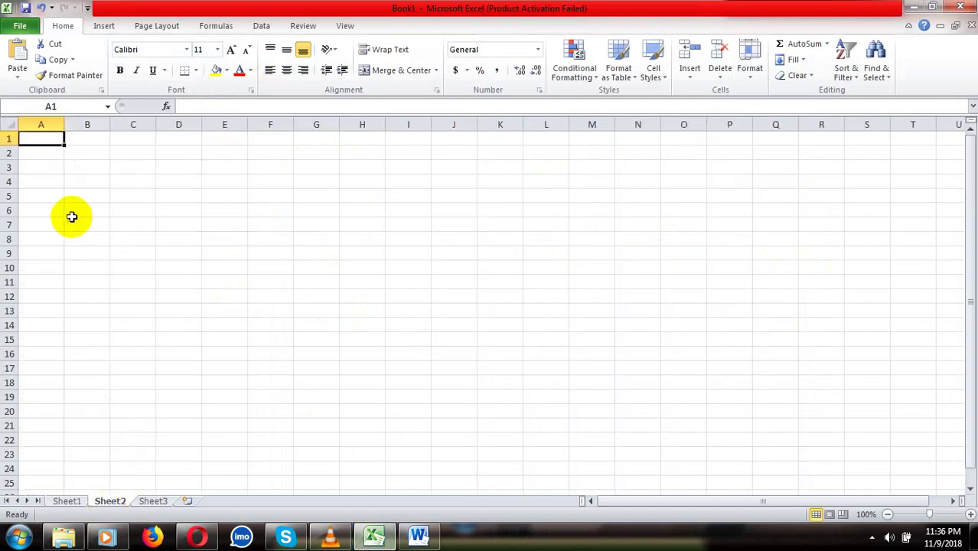
pyautogui.moveTo(64, 116); pyautogui.dragTo(281, 107)
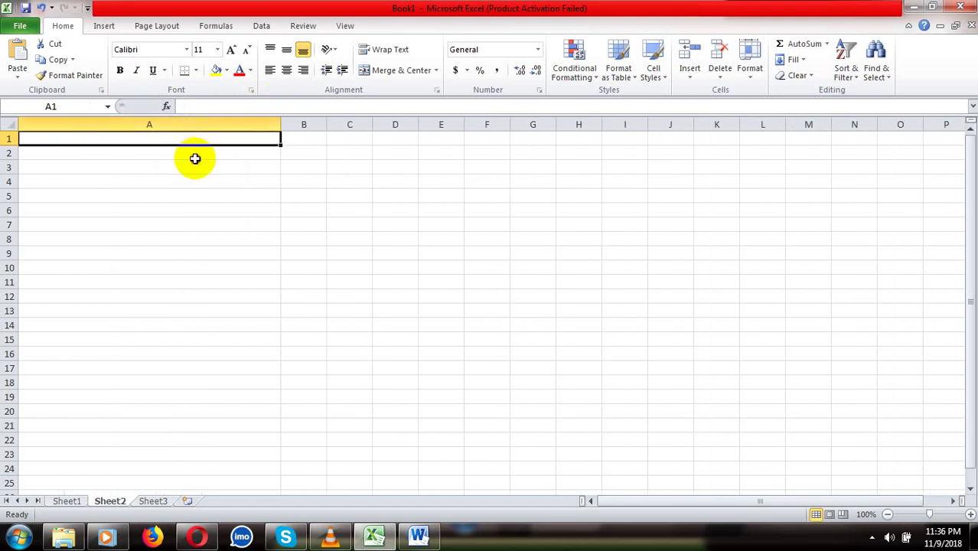
pyautogui.click(195, 157)
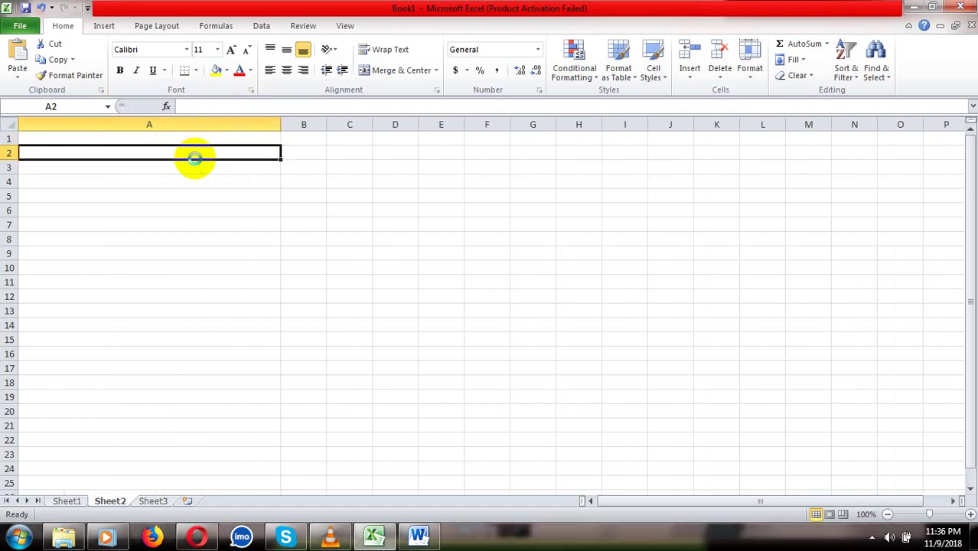
pyautogui.hotkey('ctrl', 'v')
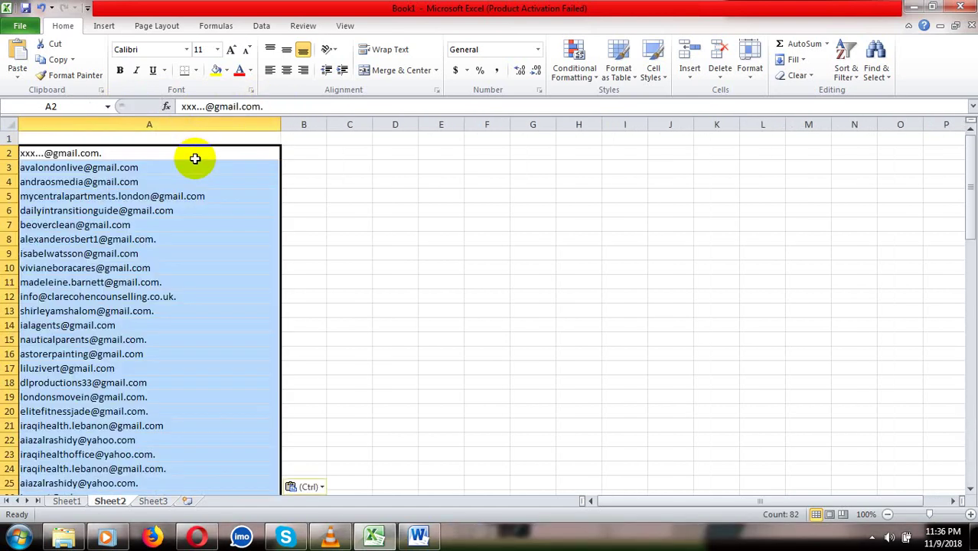
pyautogui.click(221, 310)
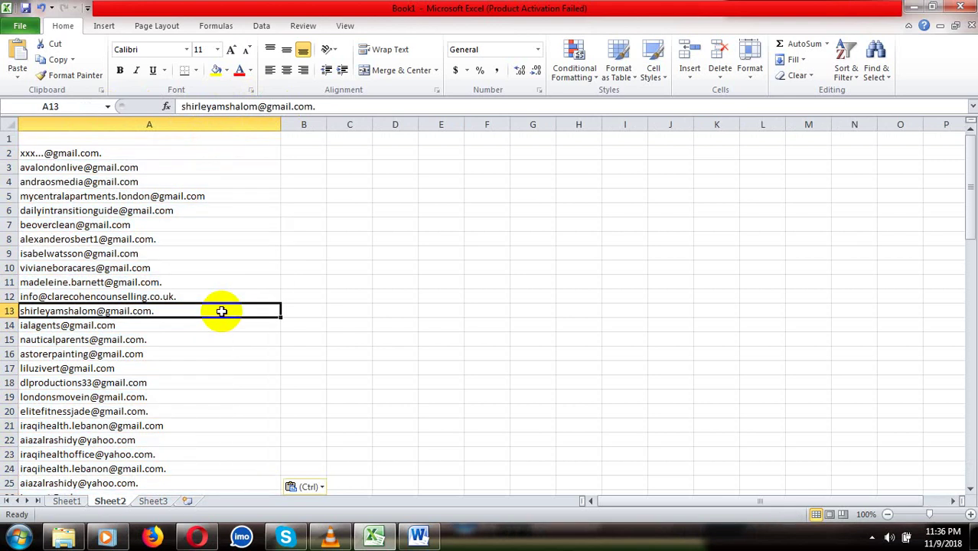
pyautogui.click(173, 172)
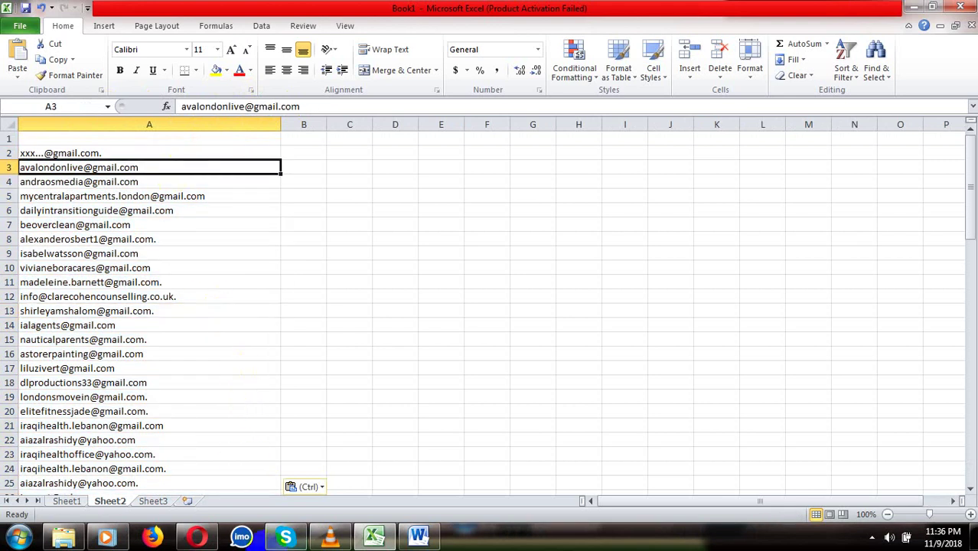
pyautogui.click(201, 536)
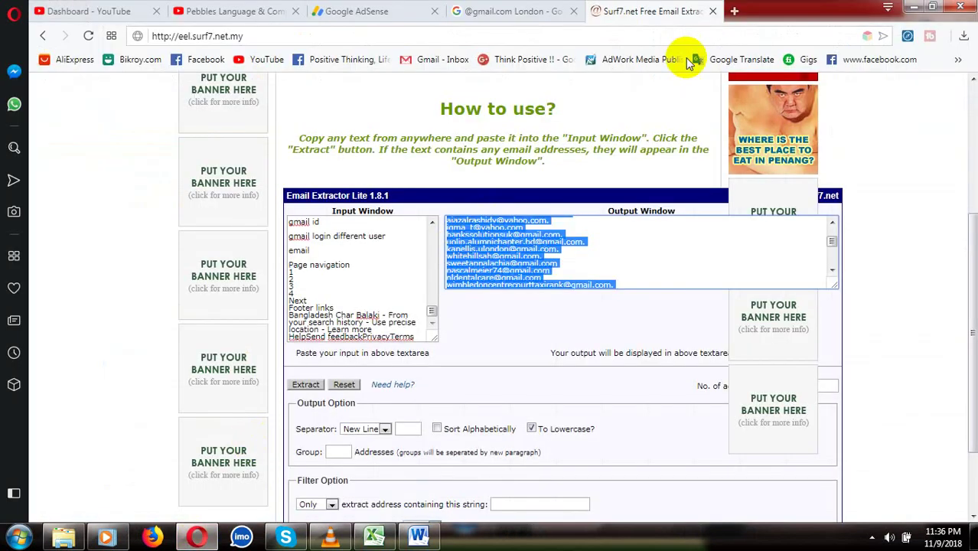
pyautogui.click(510, 11)
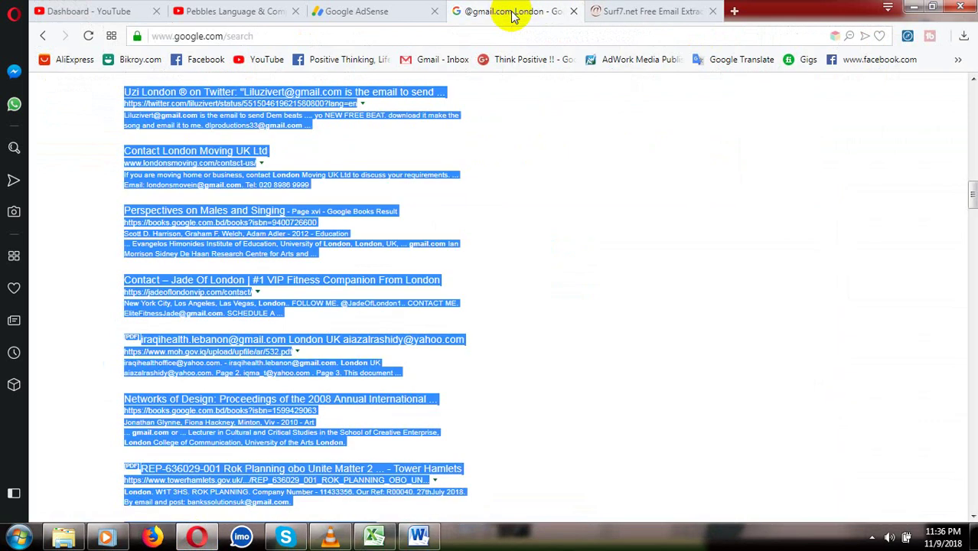
pyautogui.moveTo(972, 192); pyautogui.dragTo(973, 76)
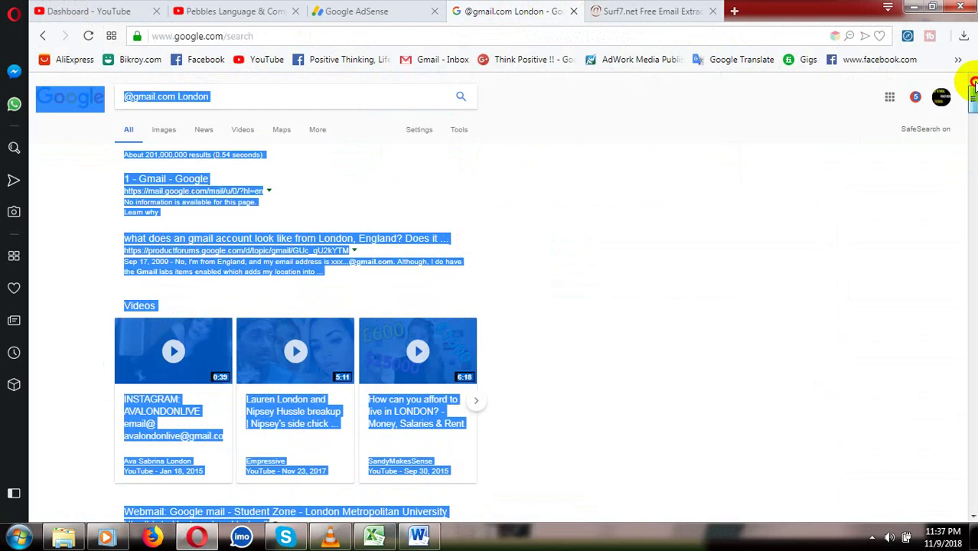
pyautogui.click(261, 98)
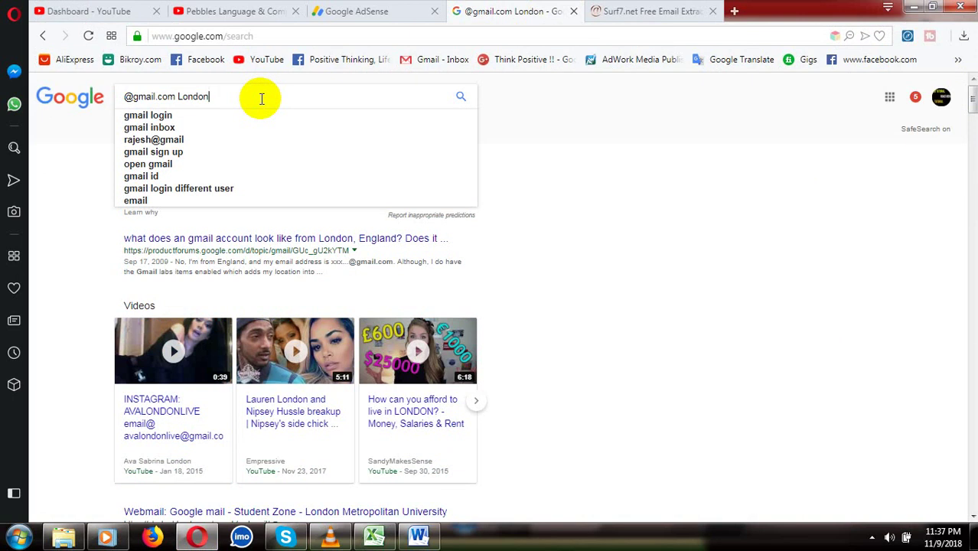
pyautogui.press('BackSpace')
pyautogui.press('BackSpace')
pyautogui.press('BackSpace')
pyautogui.press('BackSpace')
pyautogui.press('BackSpace')
pyautogui.press('BackSpace')
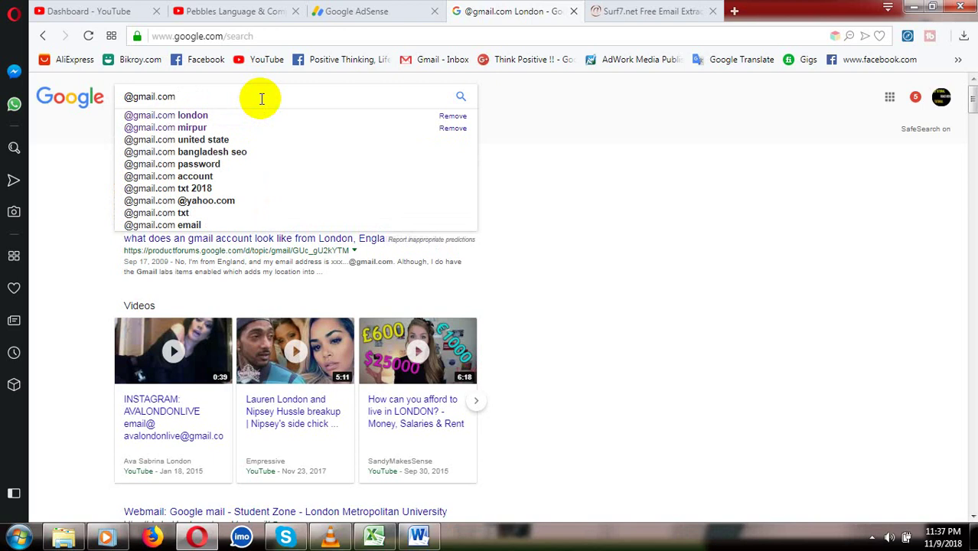
pyautogui.write('A')
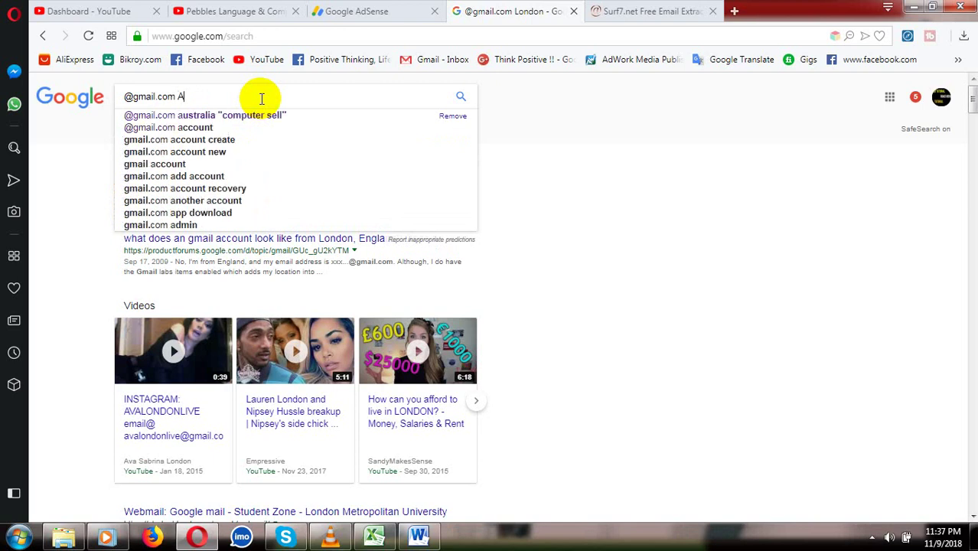
pyautogui.write('ust')
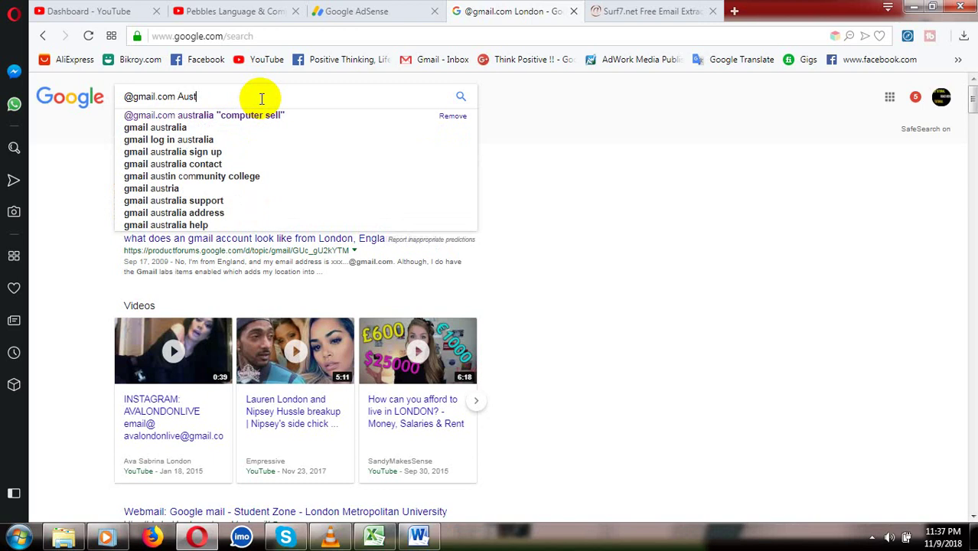
pyautogui.write('ralia')
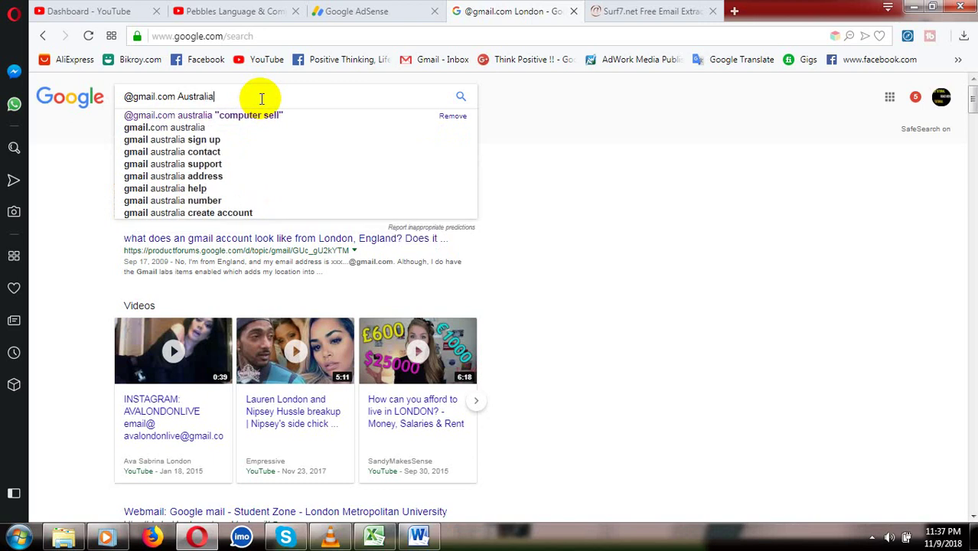
pyautogui.press('Return')
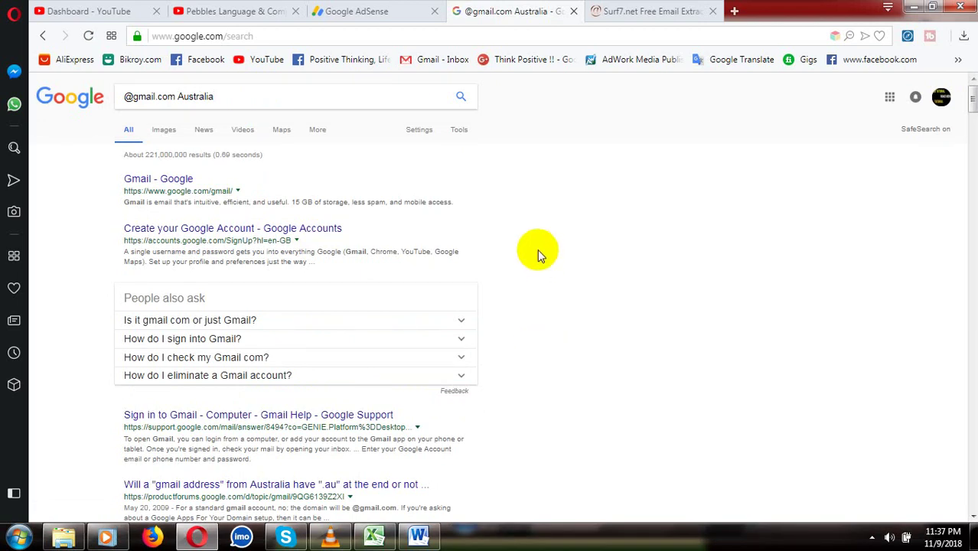
# Step: Copy the whole Australia results page, replace the Email Extractor Lite Input Window text with it and extract the email addresses
pyautogui.hotkey('ctrl', 'a')
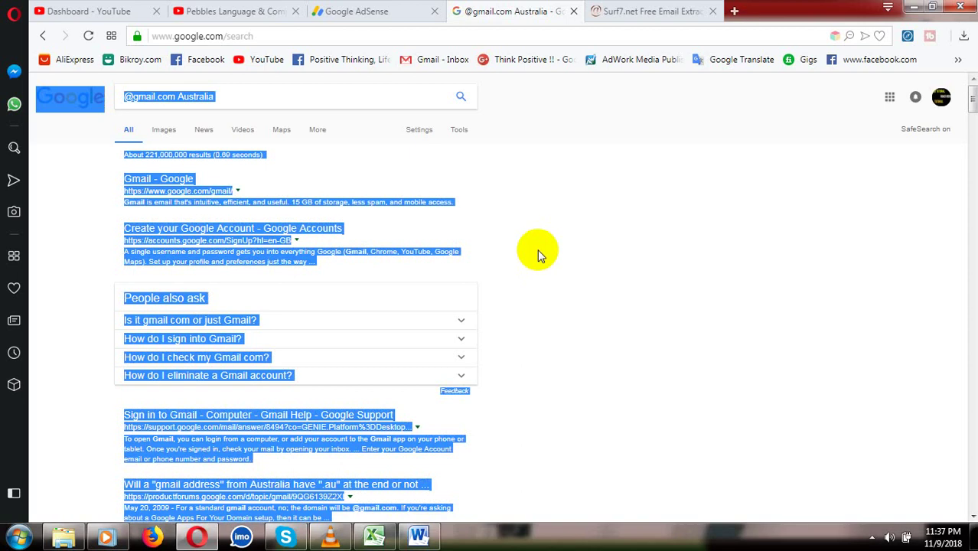
pyautogui.click(635, 12)
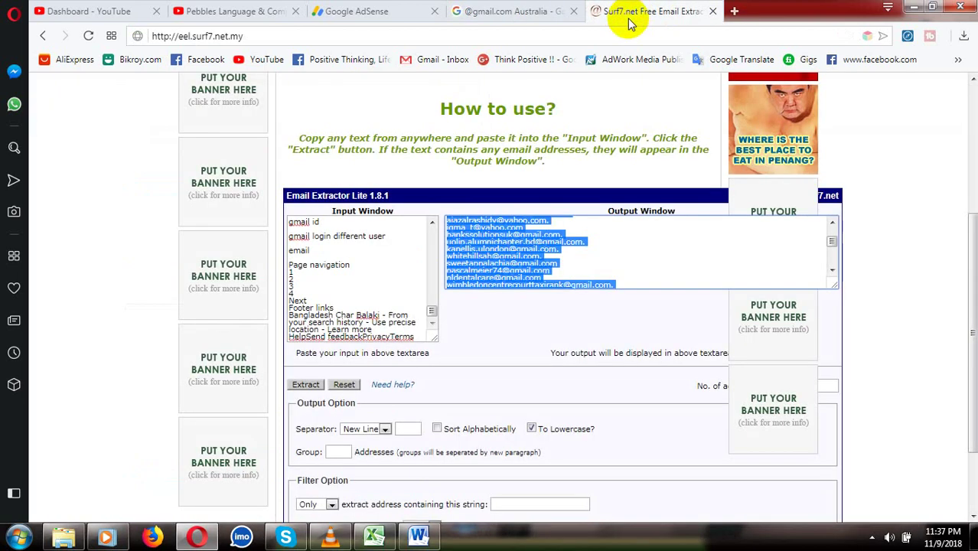
pyautogui.click(327, 273)
pyautogui.hotkey('ctrl', 'a')
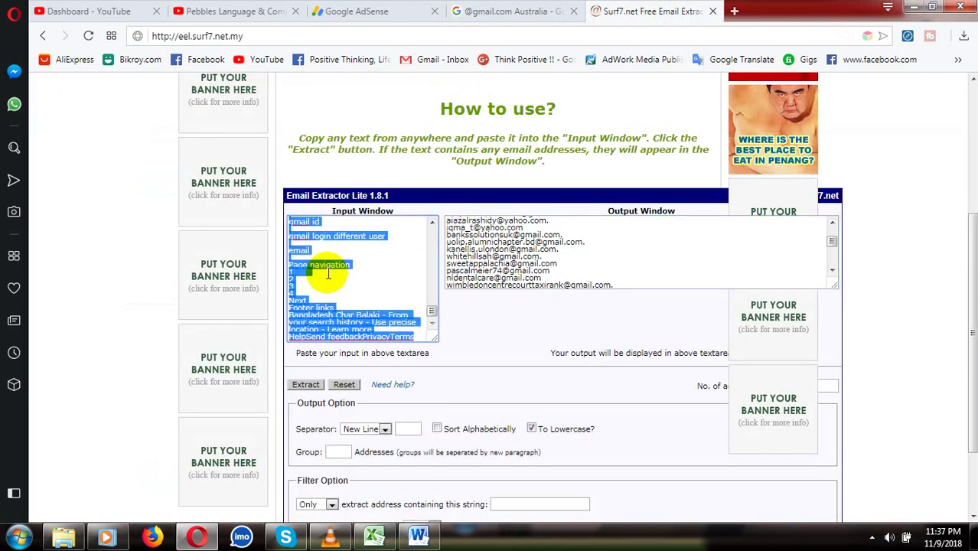
pyautogui.hotkey('ctrl', 'v')
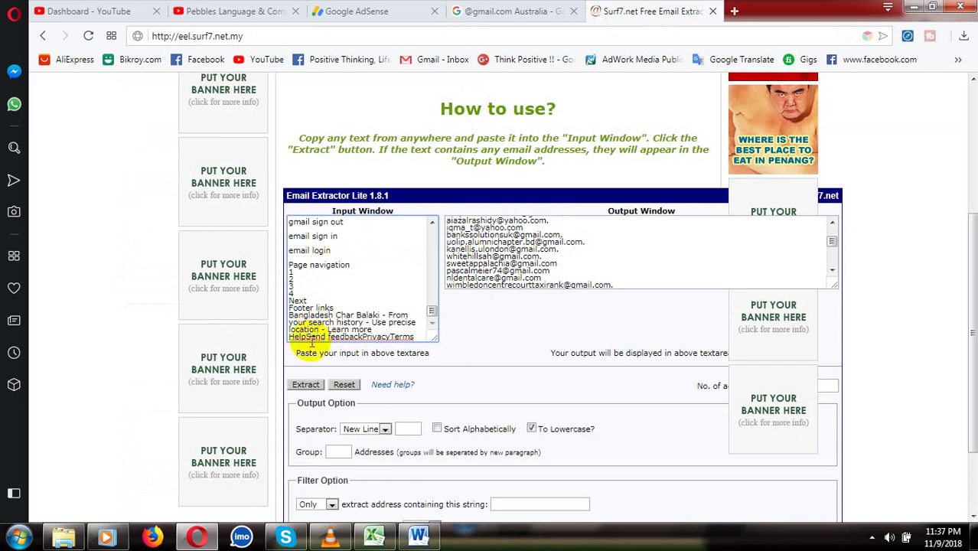
pyautogui.click(308, 385)
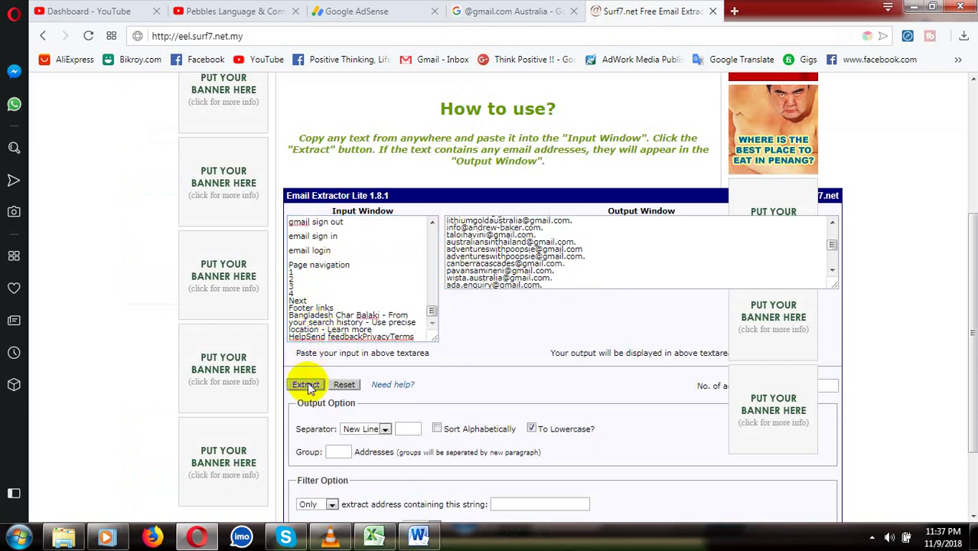
# Step: Copy all the Australian addresses from the Email Extractor Lite Output Window and switch to Book1 in Excel
pyautogui.click(507, 244)
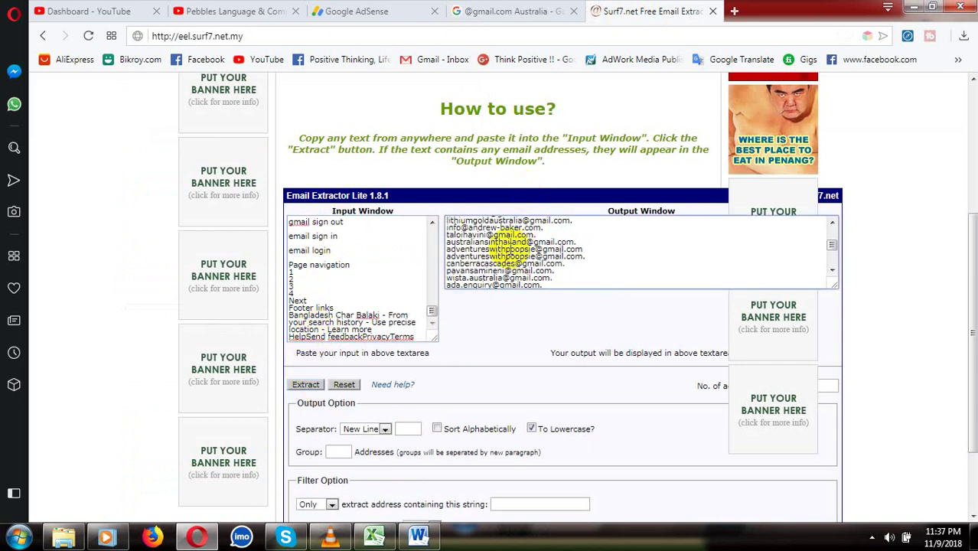
pyautogui.hotkey('ctrl', 'a')
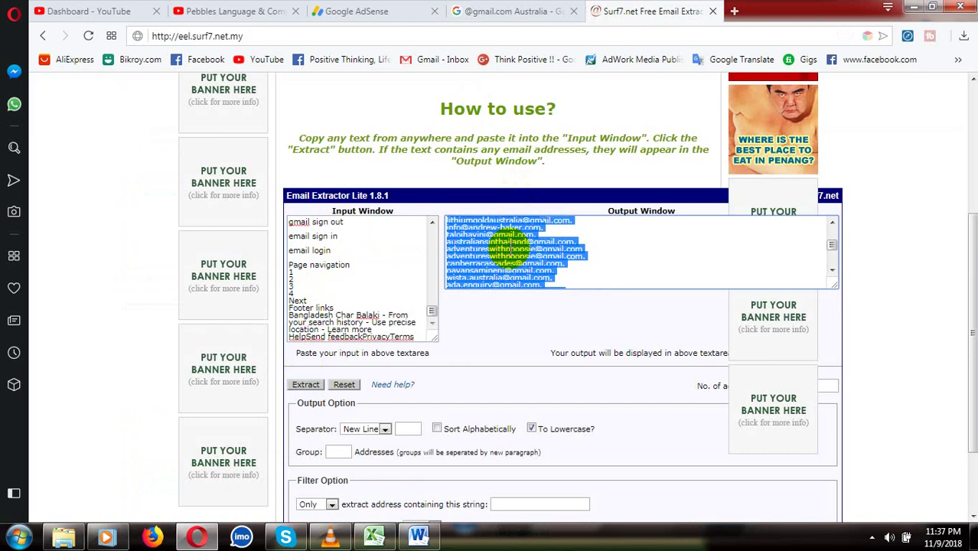
pyautogui.click(385, 540)
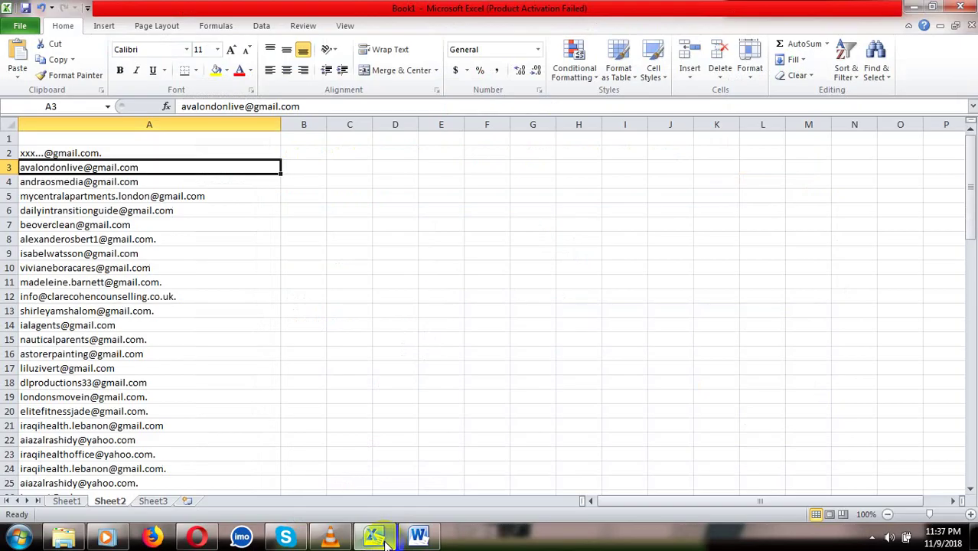
# Step: Widen column A on Sheet3 and paste the Australian email addresses there, starting at cell A2
pyautogui.click(153, 501)
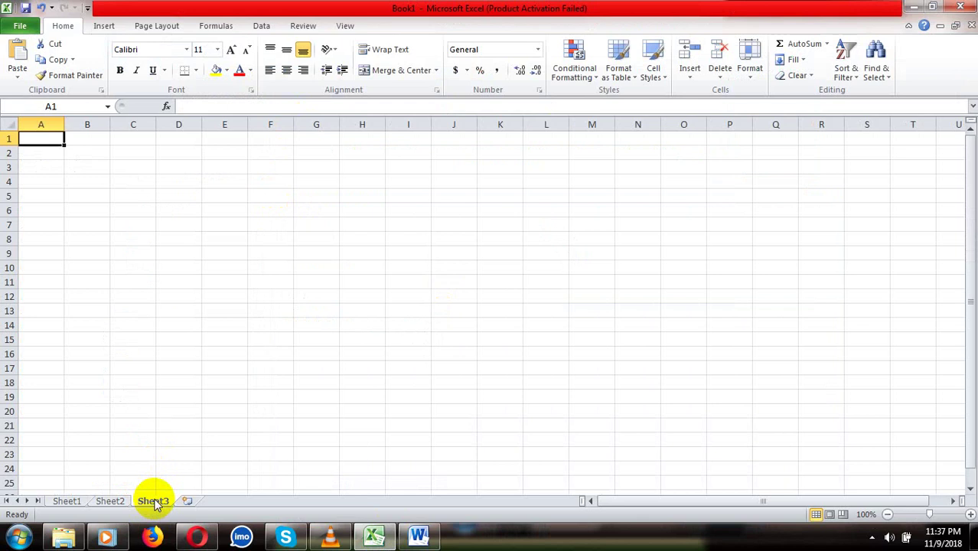
pyautogui.moveTo(64, 124); pyautogui.dragTo(328, 119)
pyautogui.click(212, 153)
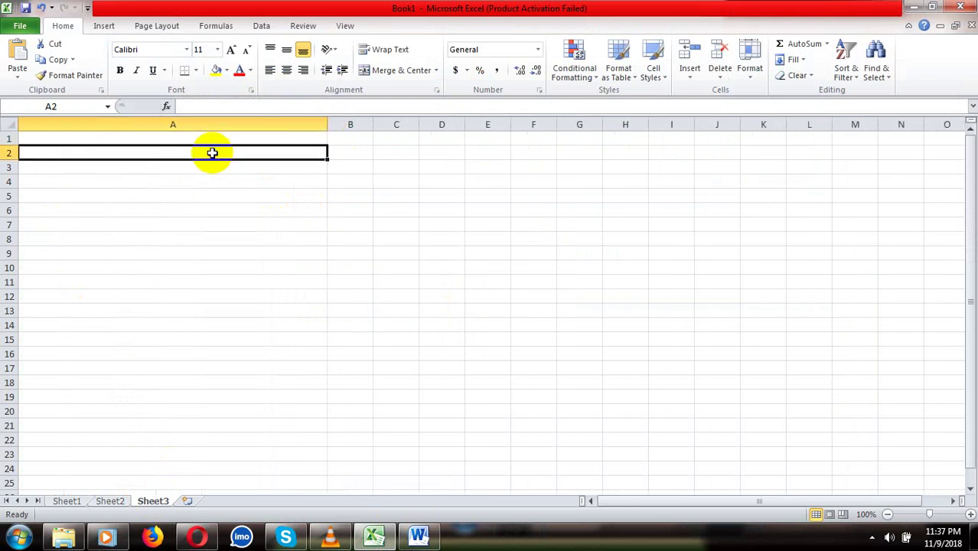
pyautogui.hotkey('ctrl', 'v')
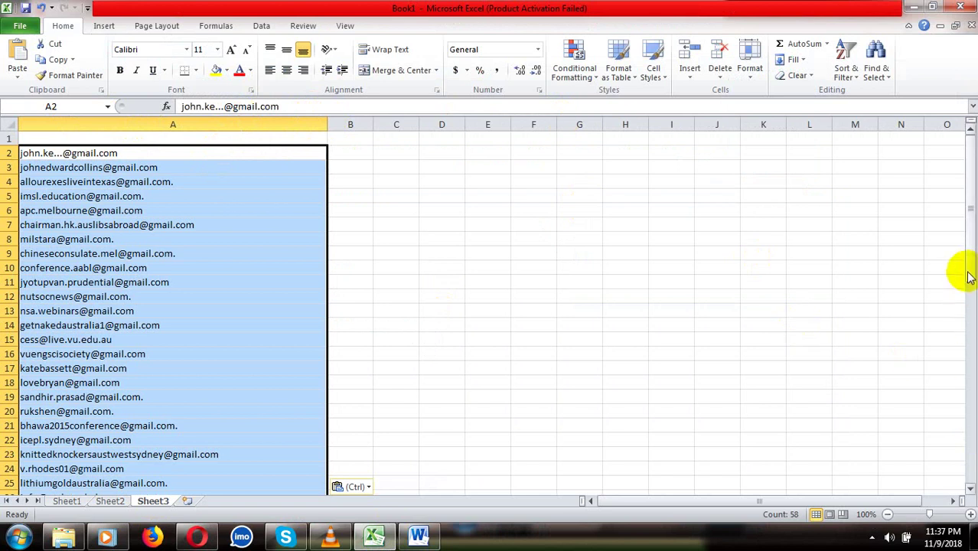
pyautogui.moveTo(968, 277)
pyautogui.mouseDown()
pyautogui.moveTo(970, 515)
pyautogui.moveTo(968, 258)
pyautogui.mouseUp()
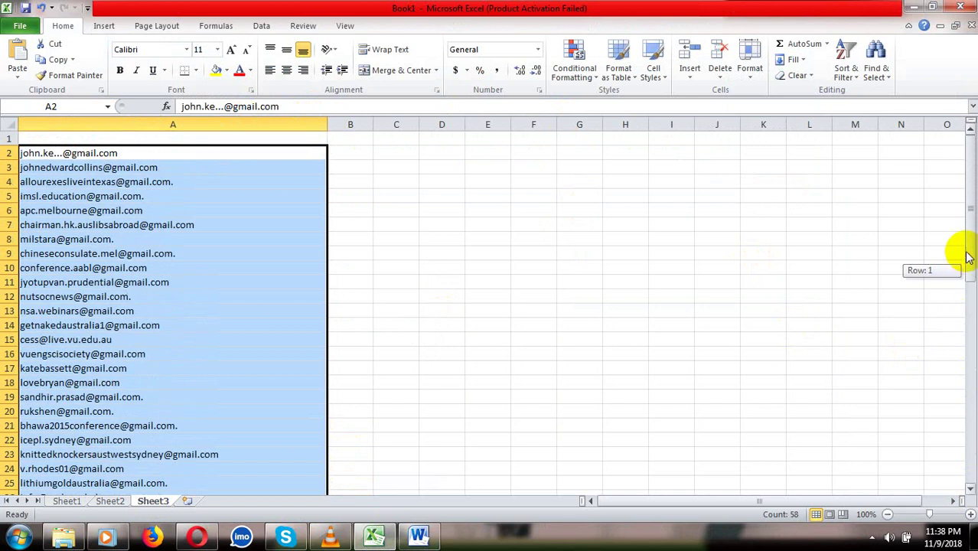
pyautogui.click(264, 367)
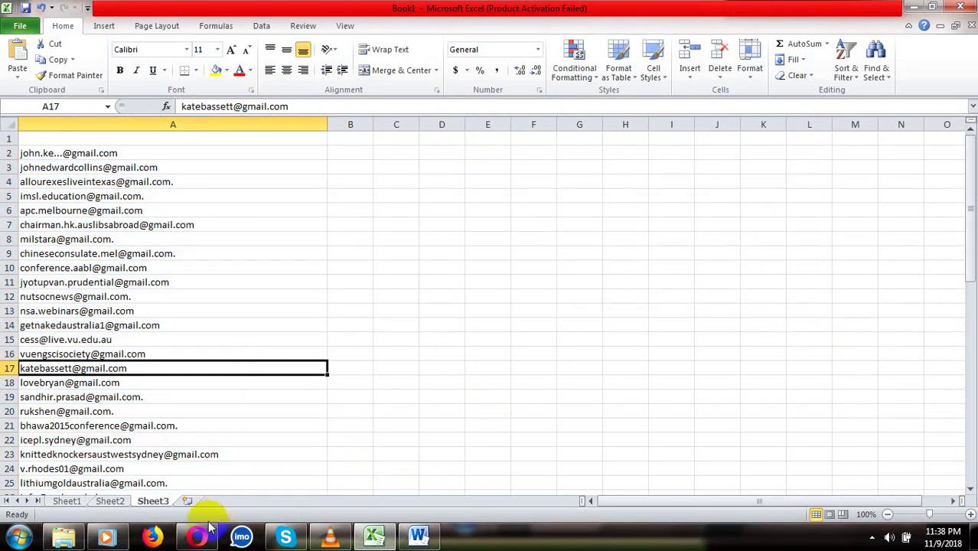
pyautogui.click(93, 291)
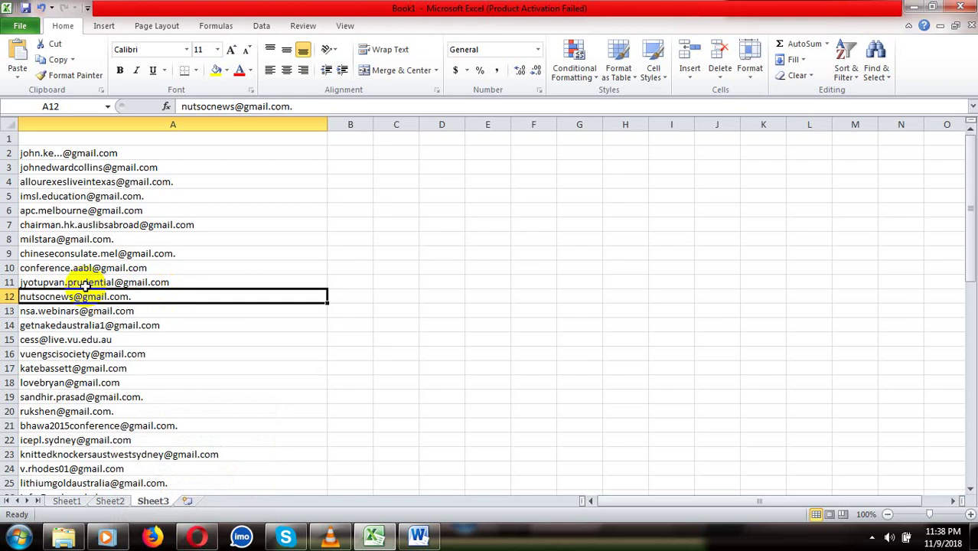
pyautogui.click(95, 356)
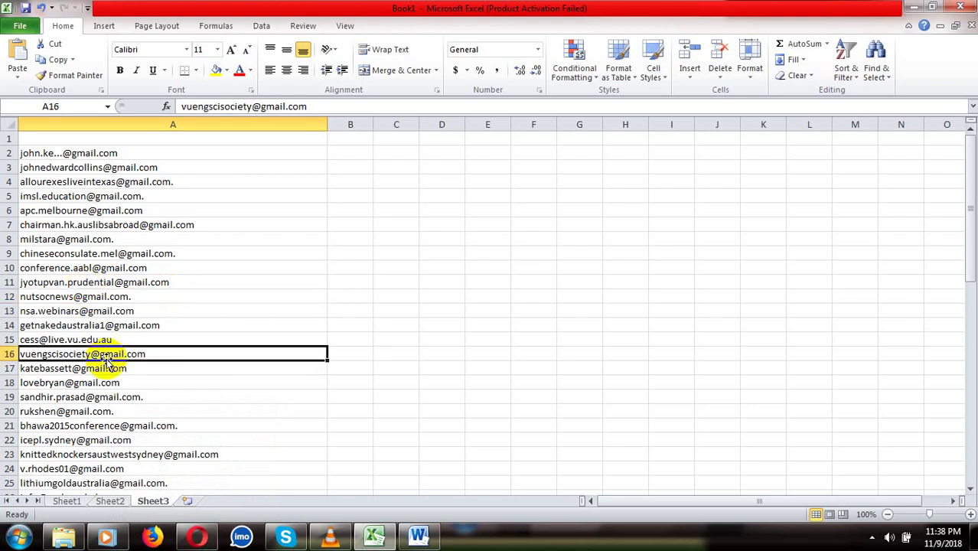
pyautogui.click(121, 412)
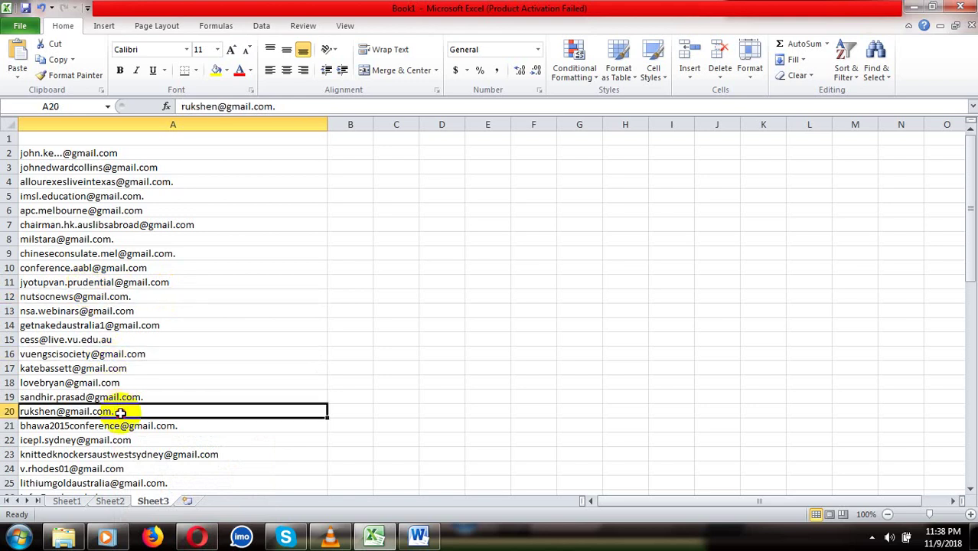
pyautogui.click(200, 538)
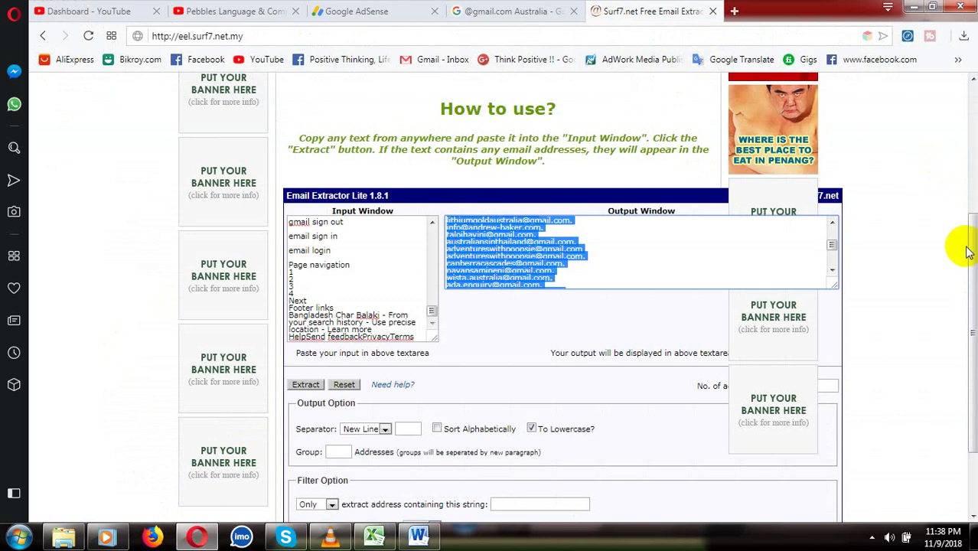
pyautogui.scroll(3, 970, 253)
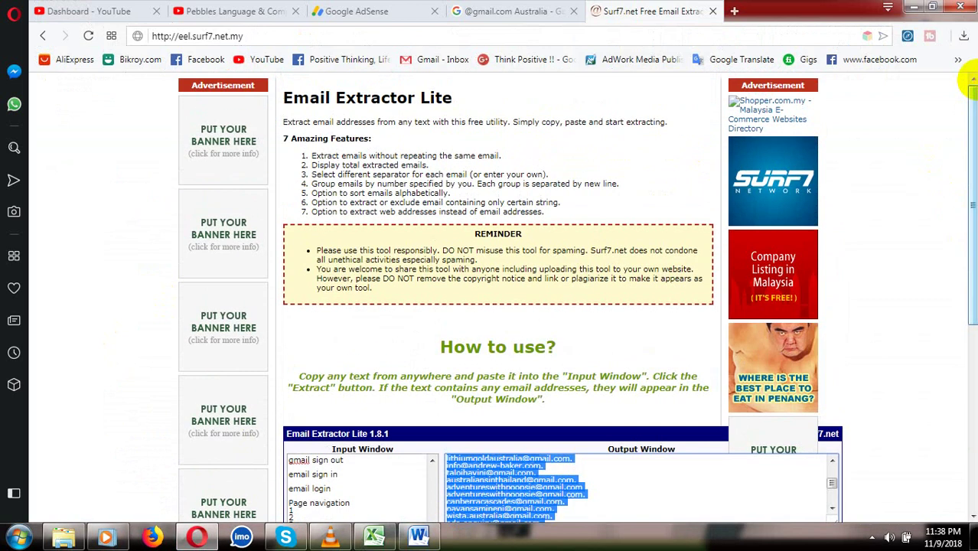
pyautogui.click(511, 12)
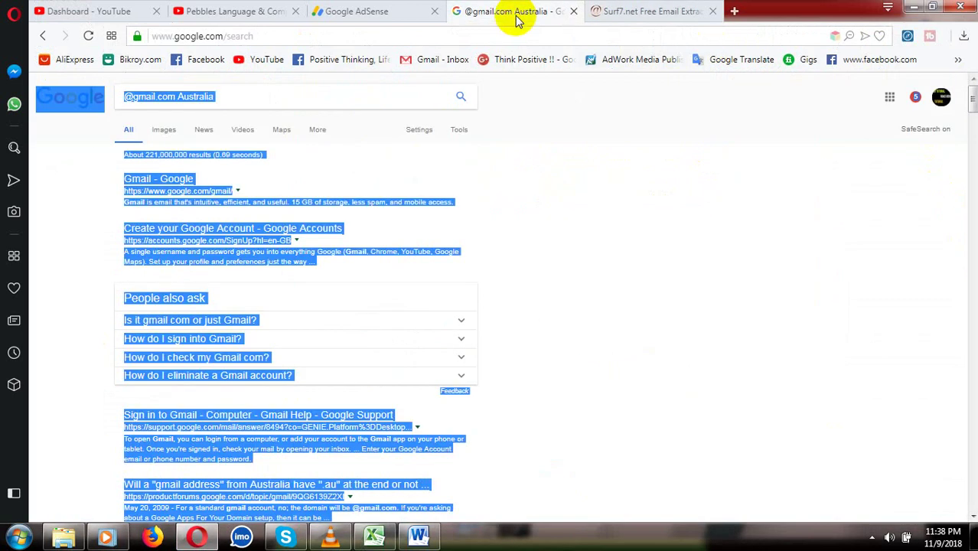
pyautogui.click(244, 96)
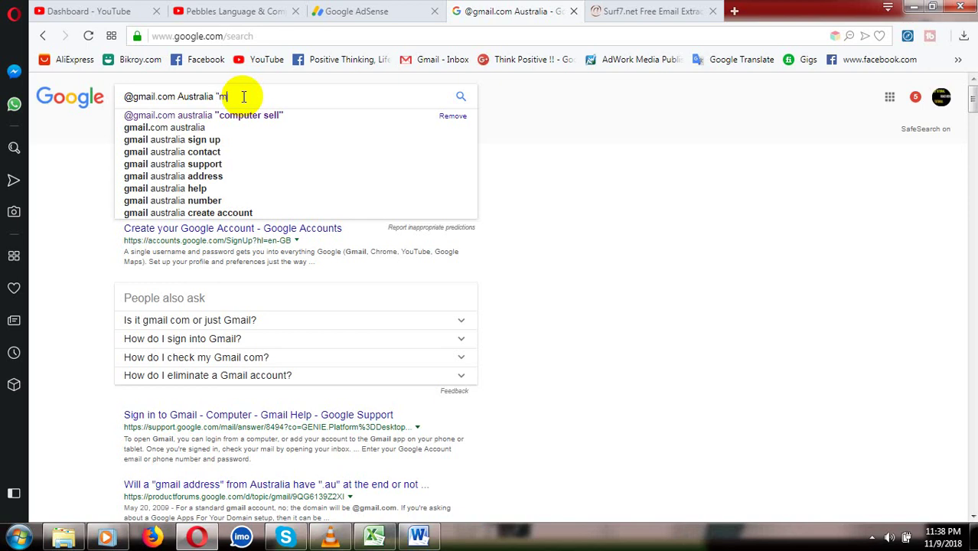
pyautogui.write('obile')
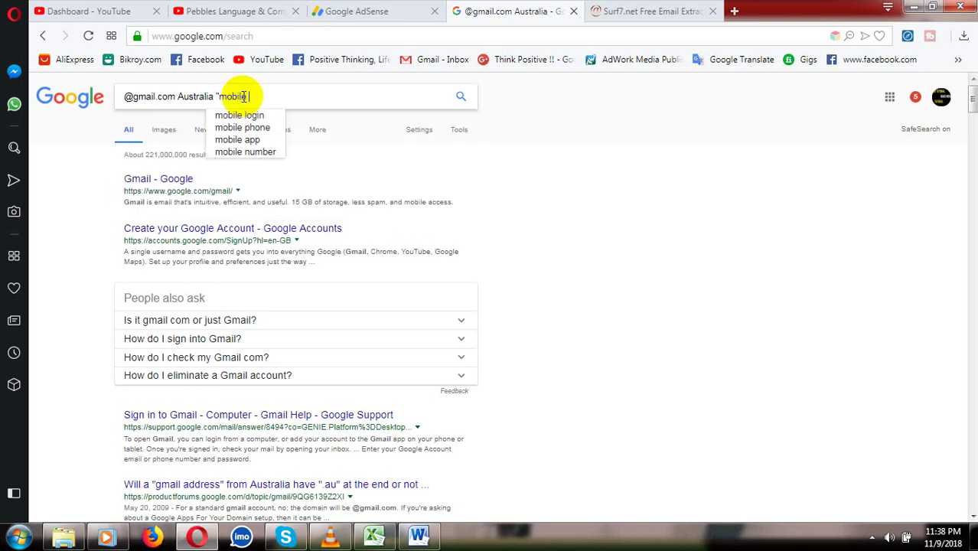
pyautogui.write(' shop')
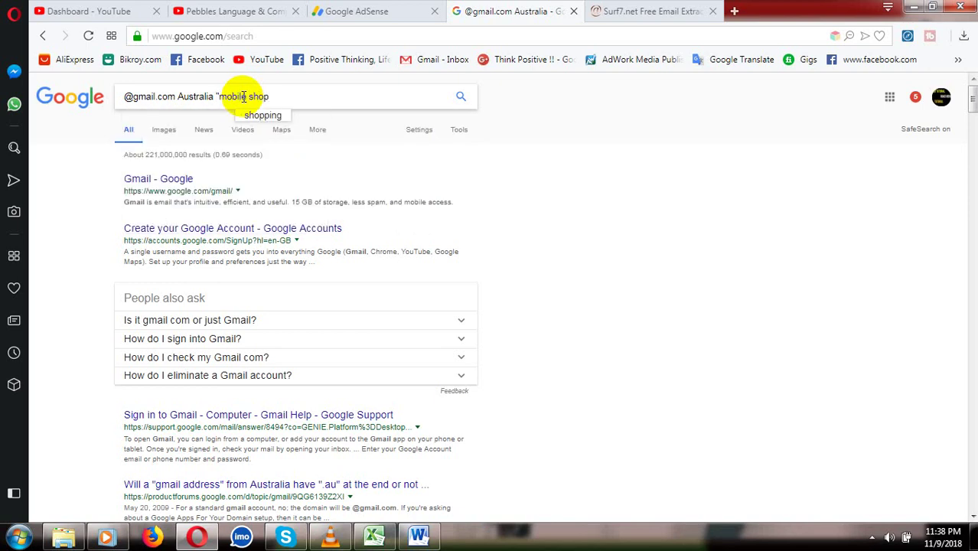
pyautogui.write('"')
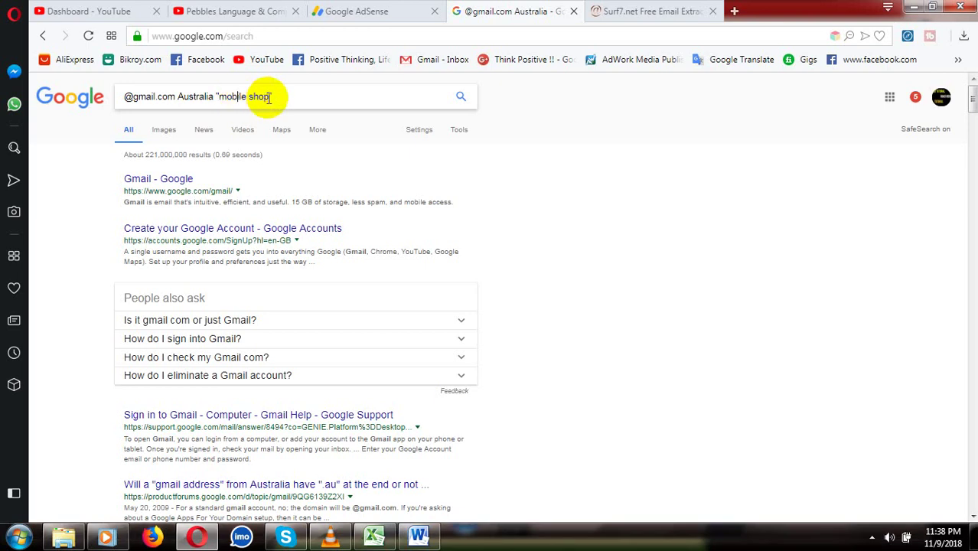
pyautogui.moveTo(269, 97); pyautogui.dragTo(219, 97)
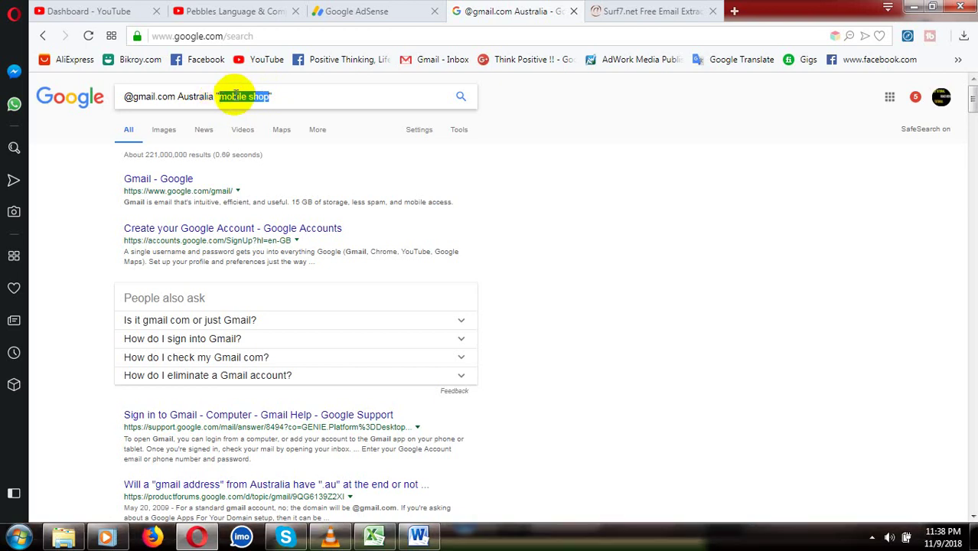
pyautogui.click(235, 95)
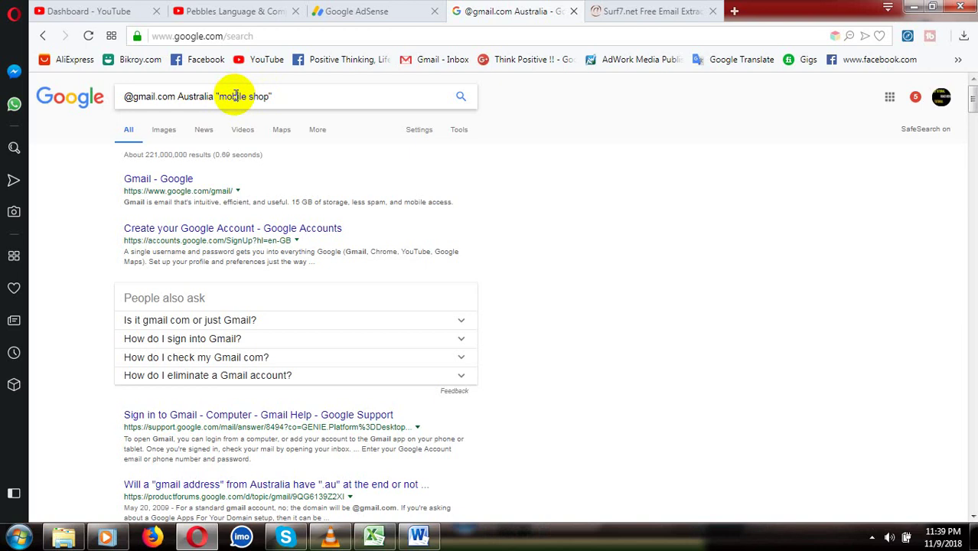
pyautogui.press('Return')
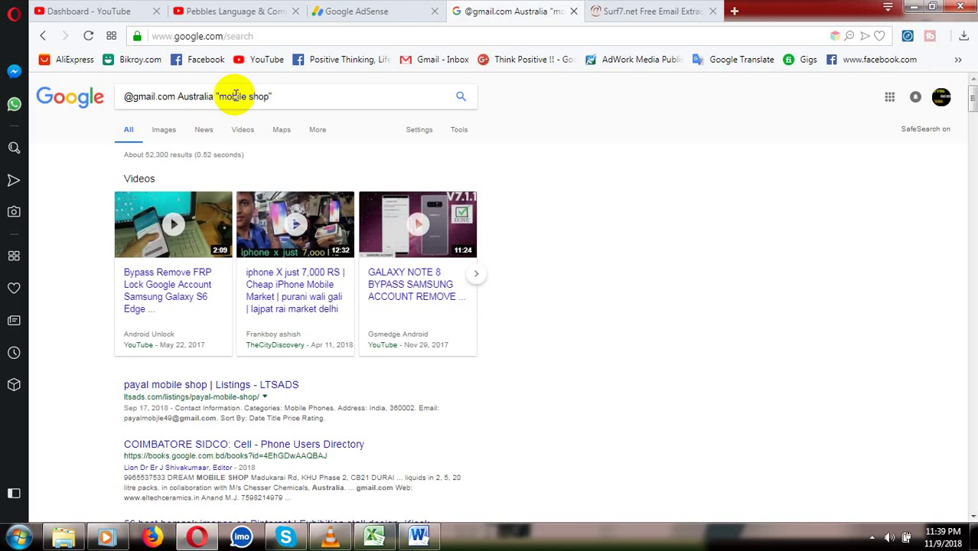
pyautogui.press('Return')
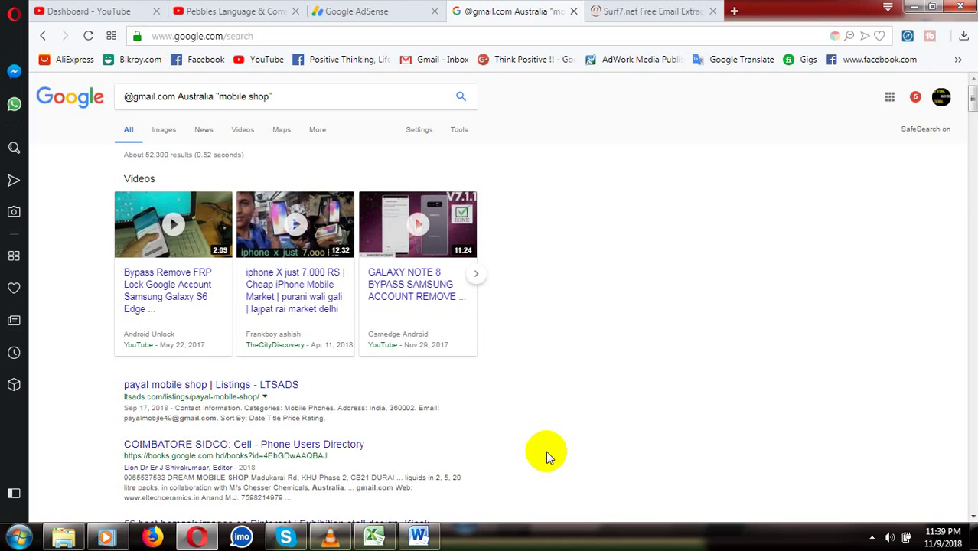
# Step: Copy the whole "mobile shop" results page, replace the Email Extractor Lite Input Window text with it and extract the email addresses
pyautogui.hotkey('ctrl', 'a')
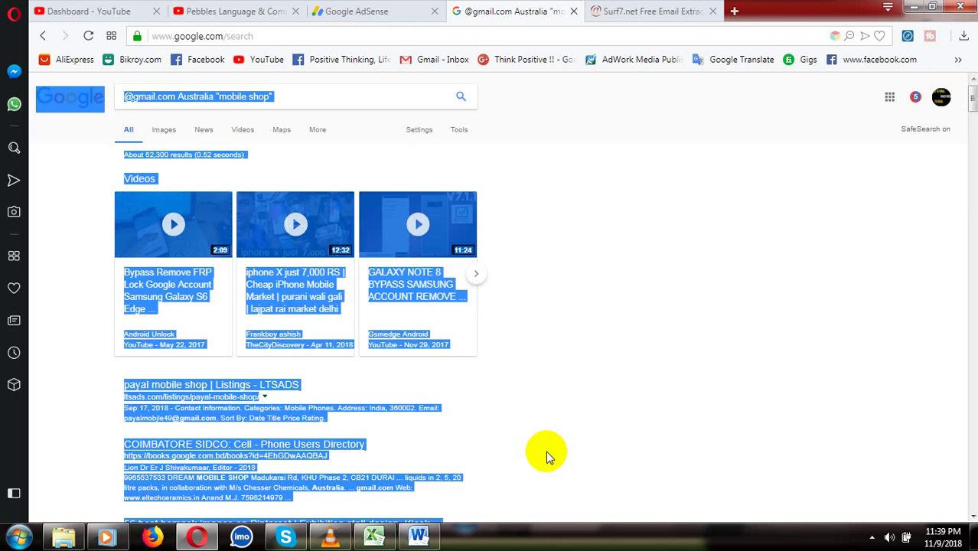
pyautogui.click(641, 13)
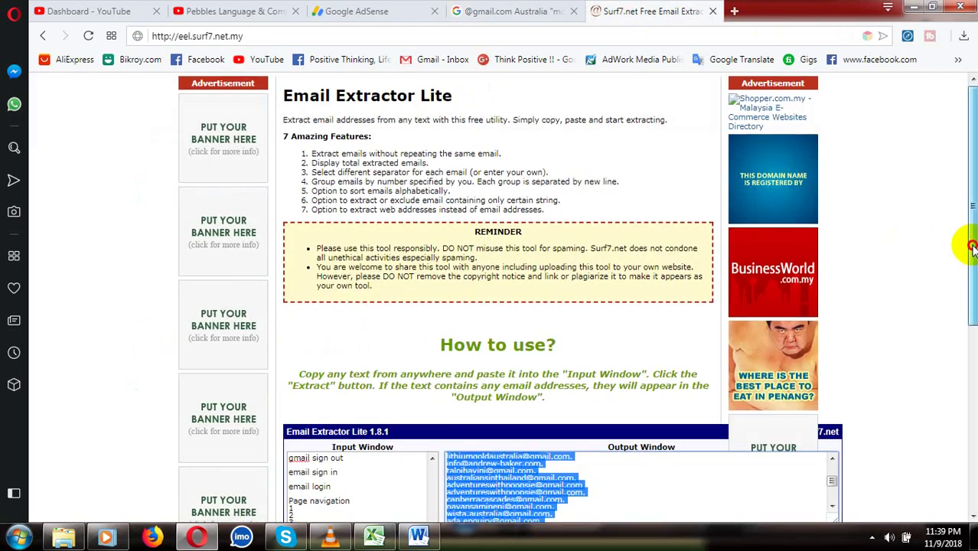
pyautogui.moveTo(970, 246); pyautogui.dragTo(967, 361)
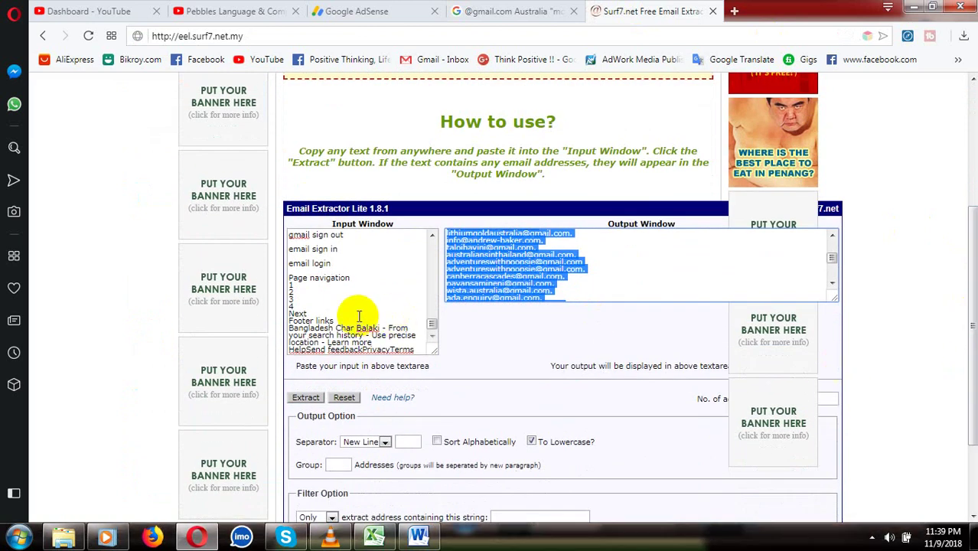
pyautogui.click(358, 315)
pyautogui.hotkey('ctrl', 'a')
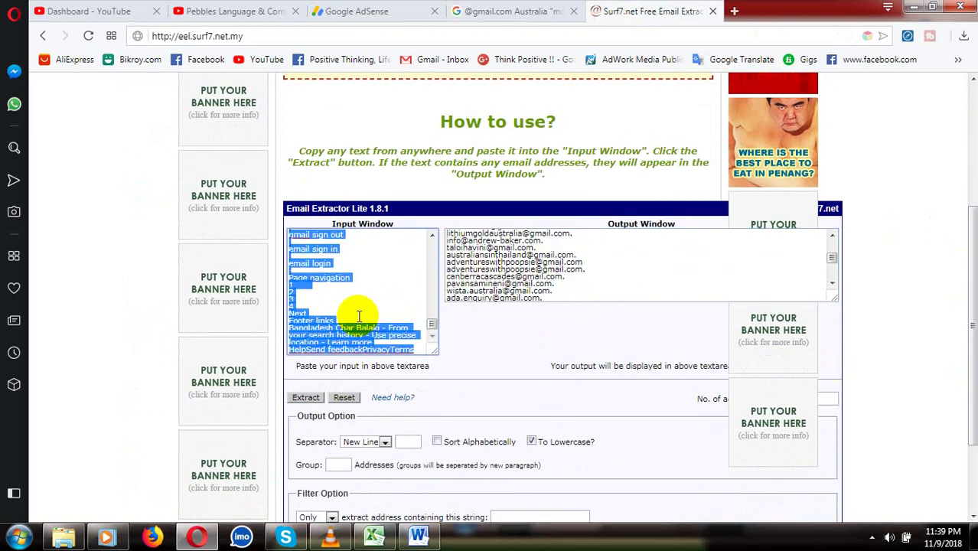
pyautogui.hotkey('ctrl', 'v')
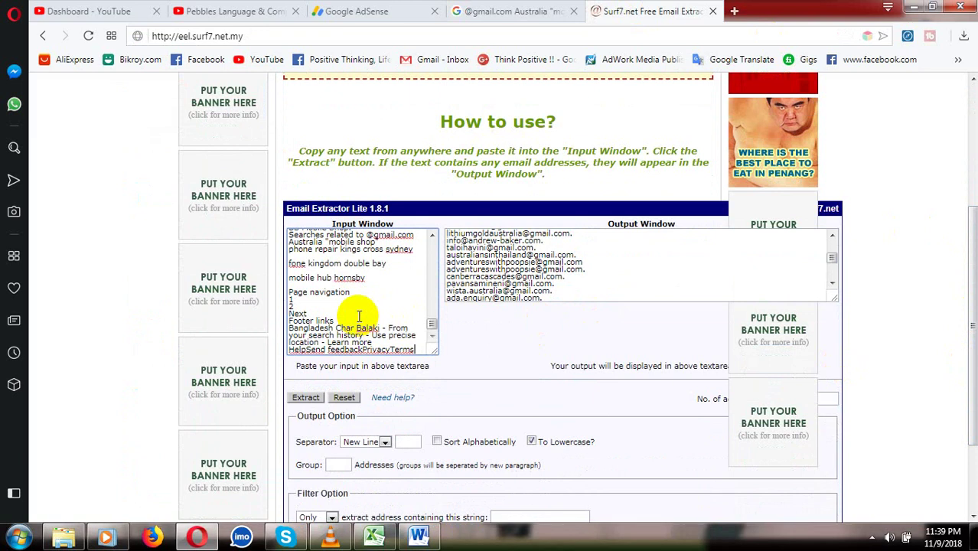
pyautogui.click(305, 398)
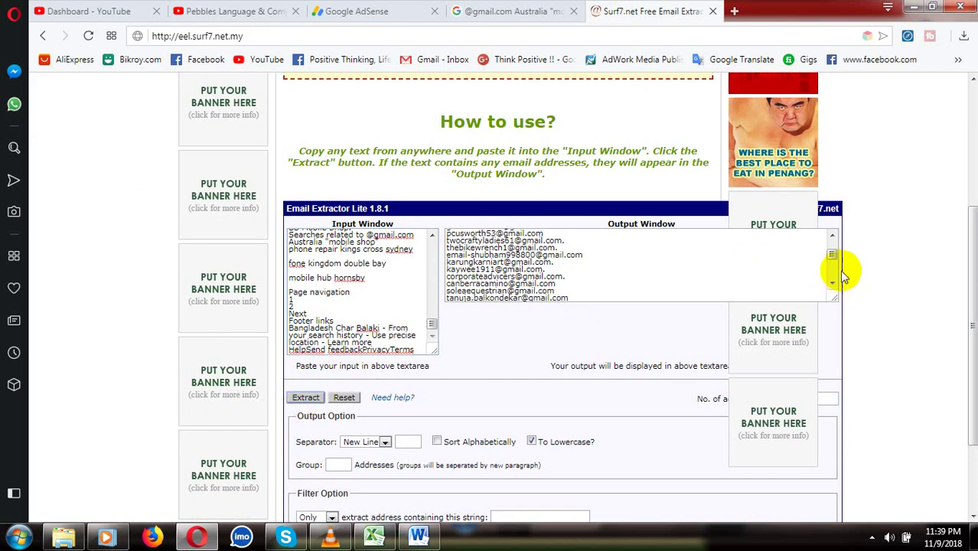
# Step: Copy all the Australian "mobile shop" addresses from the Email Extractor Lite Output Window and switch to Book1 in Excel
pyautogui.moveTo(831, 254); pyautogui.dragTo(831, 236)
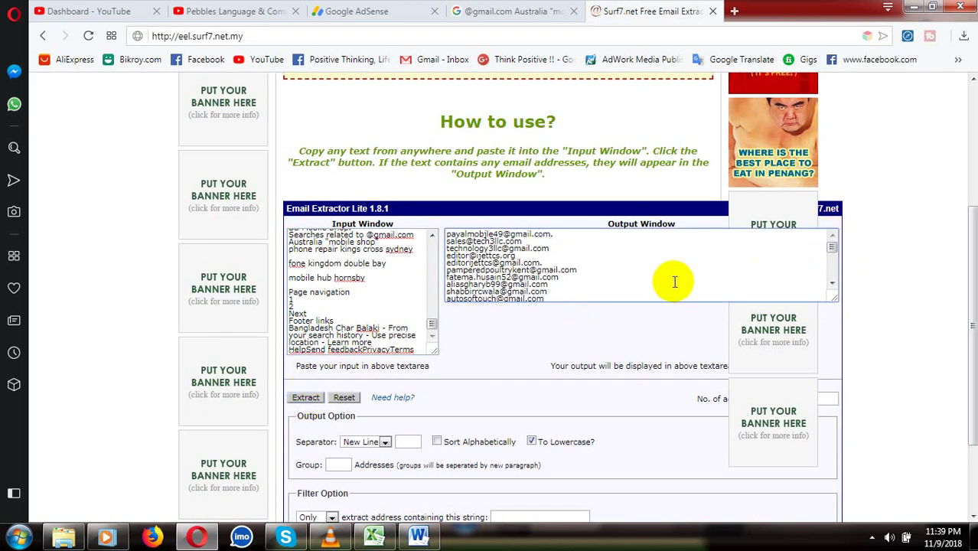
pyautogui.hotkey('ctrl', 'a')
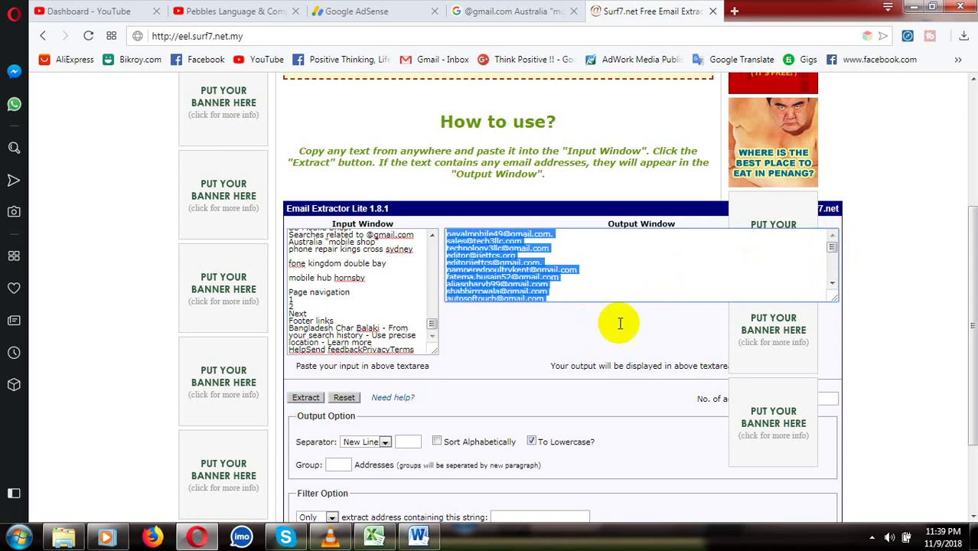
pyautogui.click(375, 538)
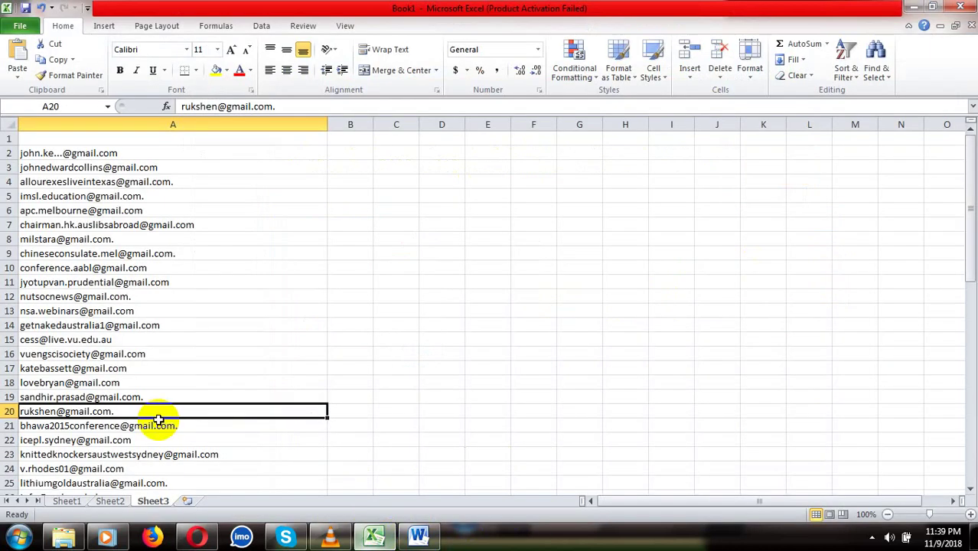
# Step: Add a worksheet after Sheet3, widen its column A to about 49.57 and paste the "mobile shop" addresses starting at cell A2
pyautogui.click(188, 501)
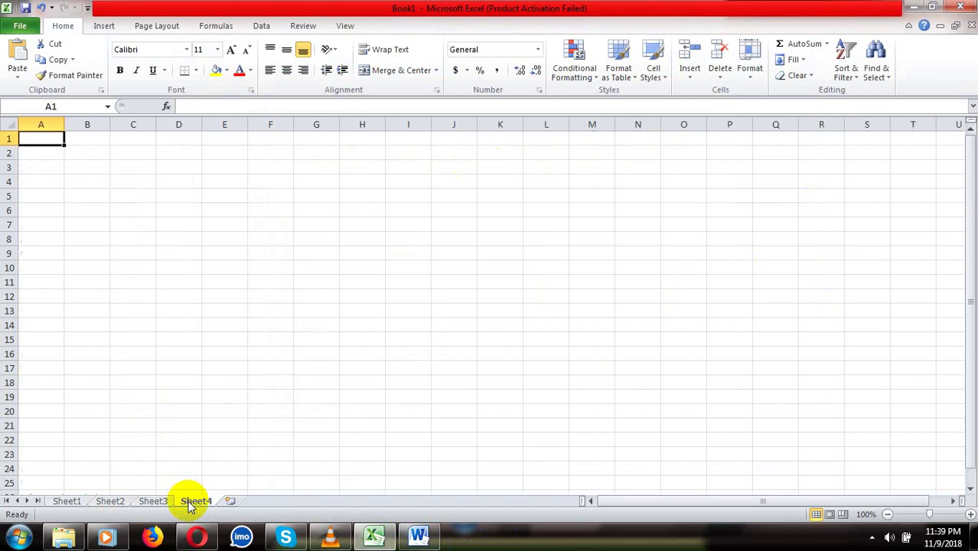
pyautogui.moveTo(65, 124); pyautogui.dragTo(271, 158)
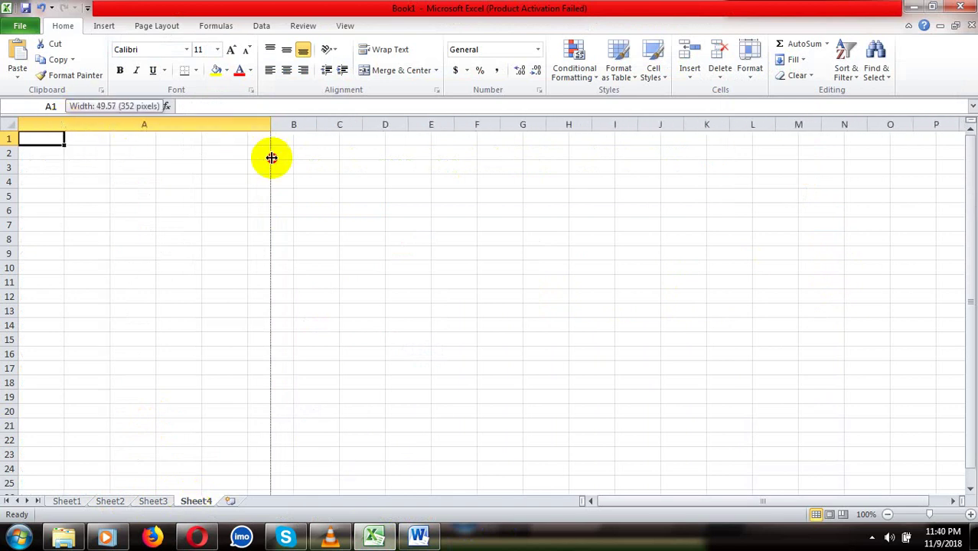
pyautogui.click(172, 153)
pyautogui.hotkey('ctrl', 'v')
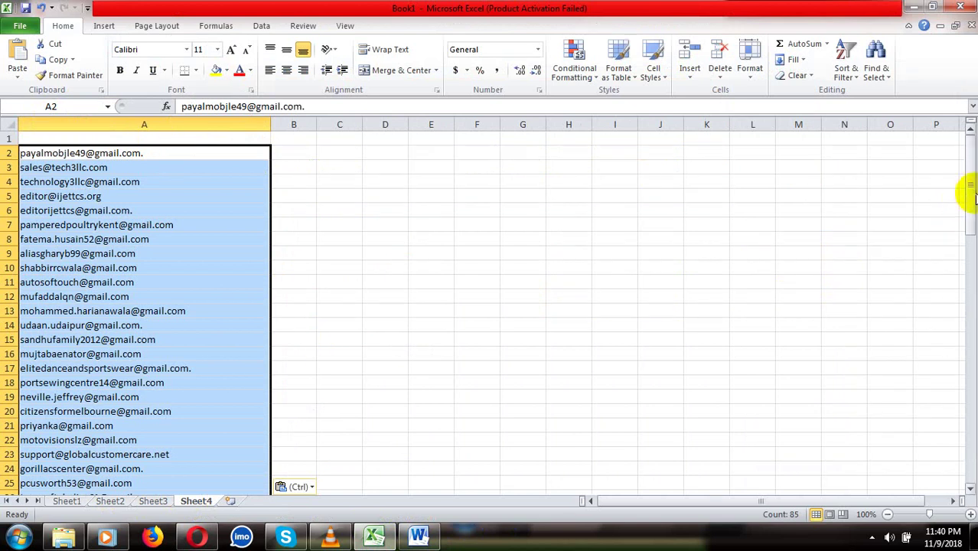
pyautogui.moveTo(971, 197); pyautogui.dragTo(970, 459)
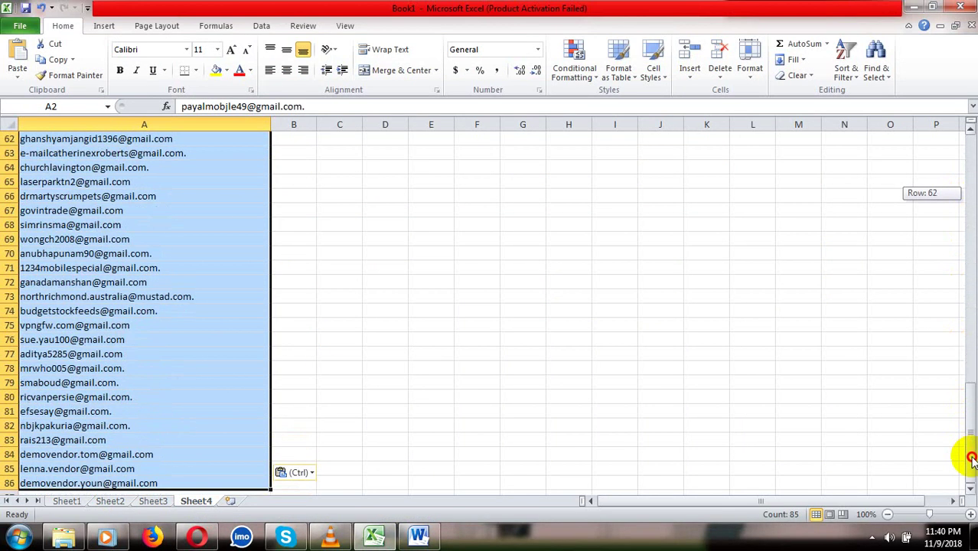
pyautogui.click(157, 349)
pyautogui.click(63, 484)
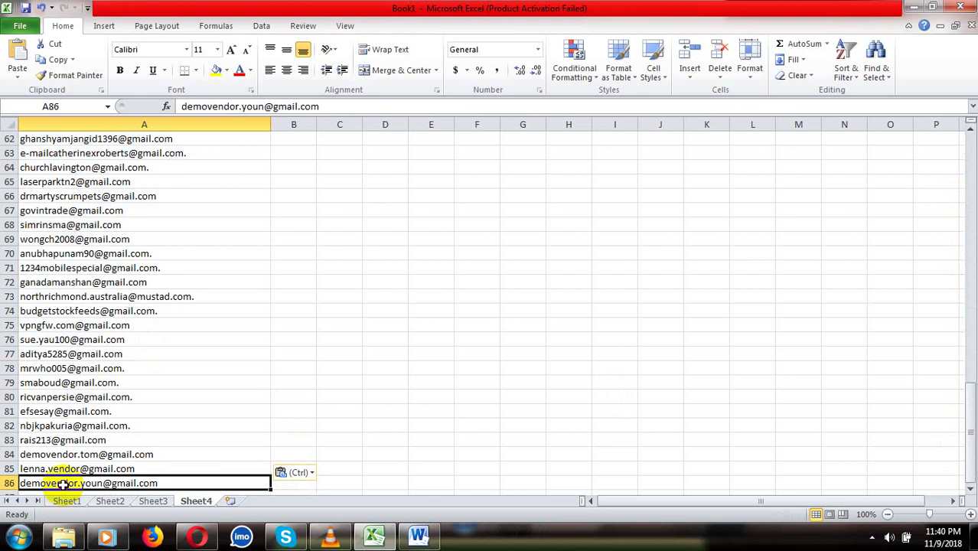
pyautogui.click(202, 540)
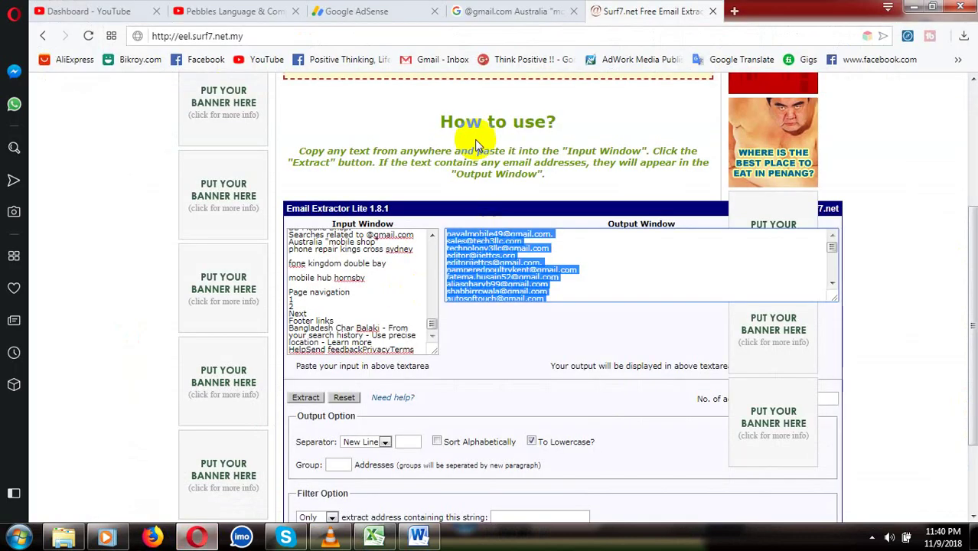
pyautogui.click(491, 16)
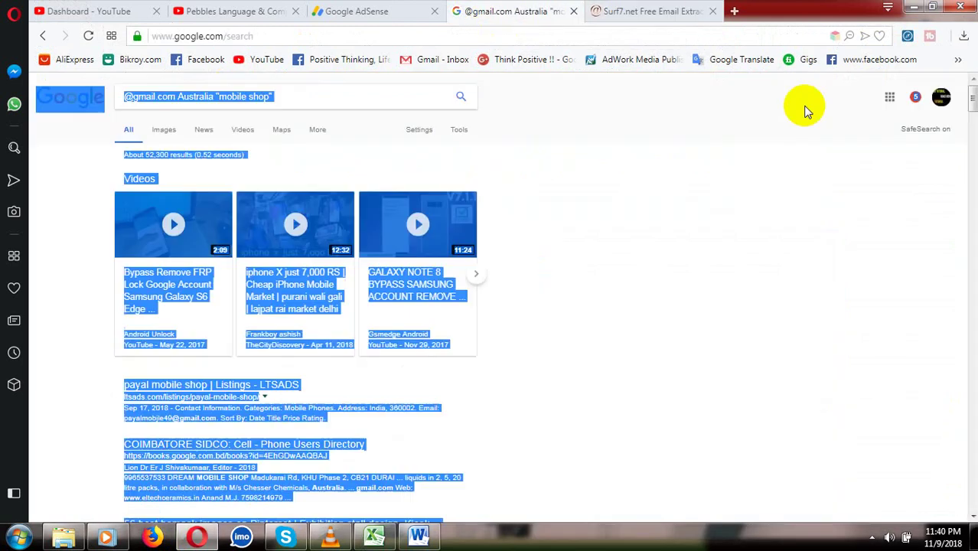
pyautogui.scroll(-1, 972, 98)
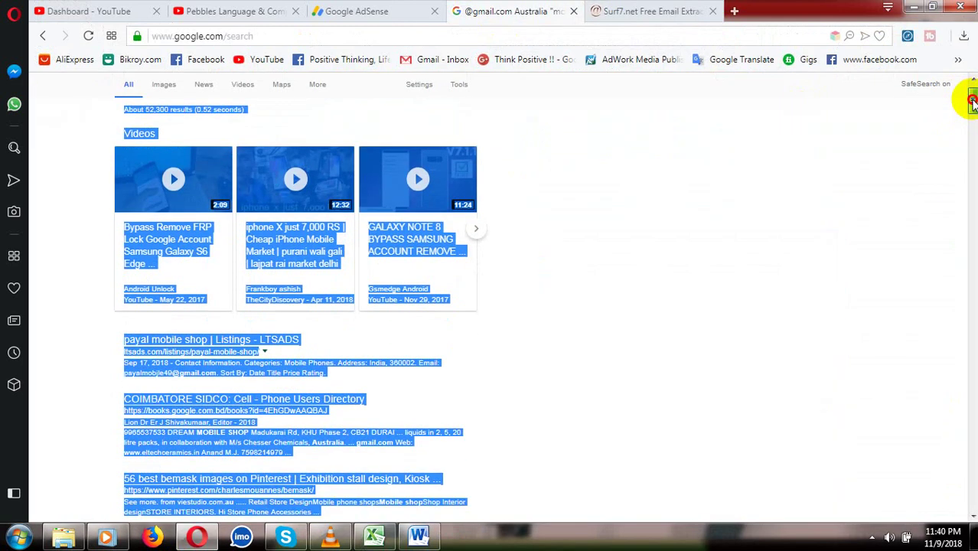
pyautogui.scroll(1, 972, 99)
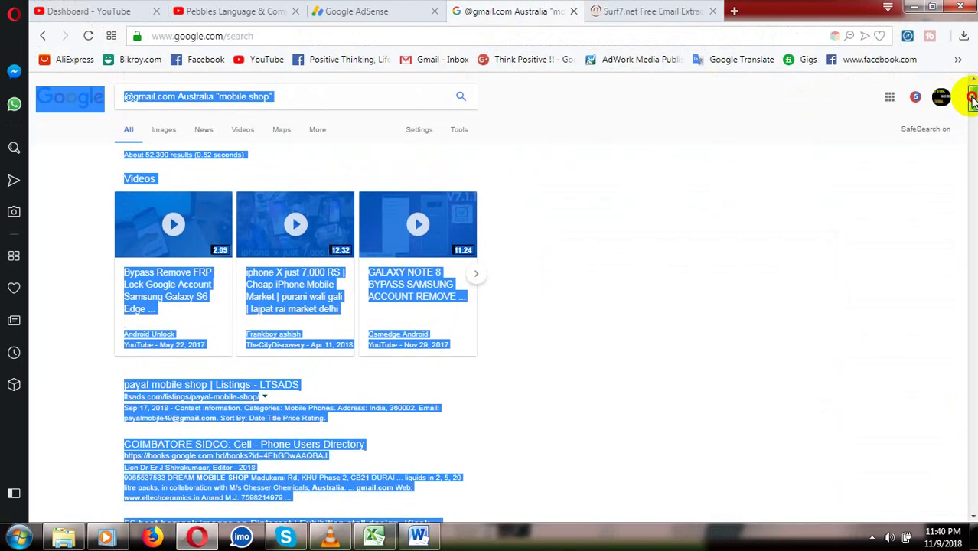
pyautogui.click(214, 95)
pyautogui.click(215, 95)
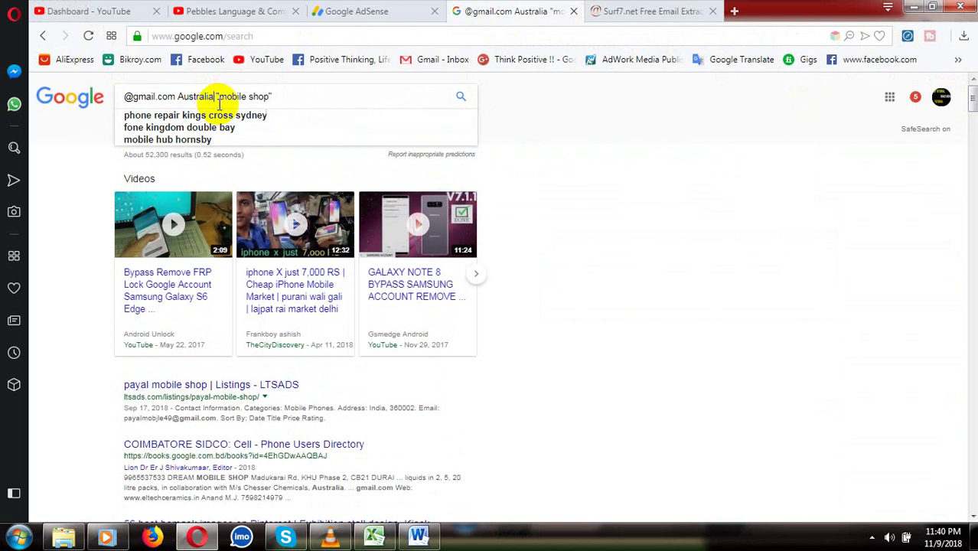
pyautogui.press('BackSpace')
pyautogui.press('BackSpace')
pyautogui.press('BackSpace')
pyautogui.press('BackSpace')
pyautogui.press('BackSpace')
pyautogui.press('BackSpace')
pyautogui.press('BackSpace')
pyautogui.press('BackSpace')
pyautogui.press('BackSpace')
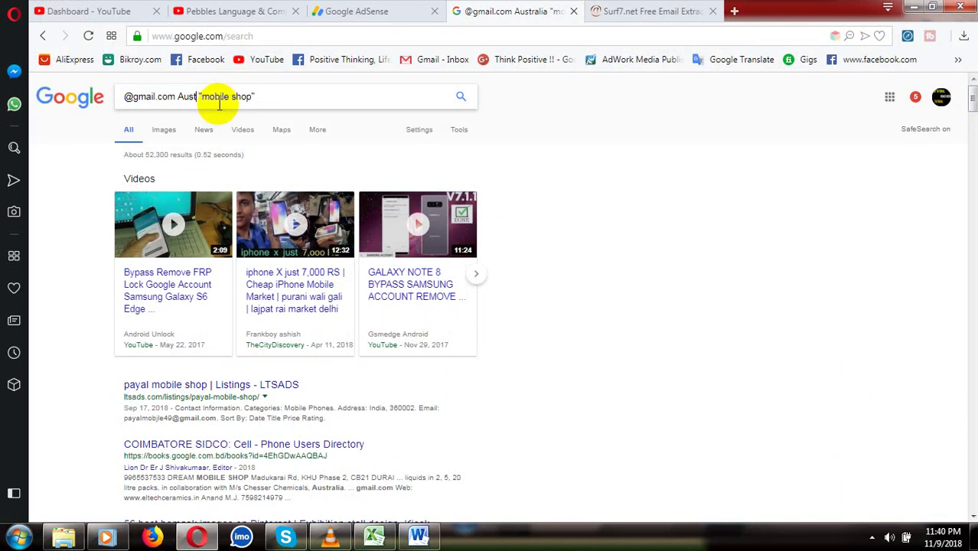
pyautogui.write('syd')
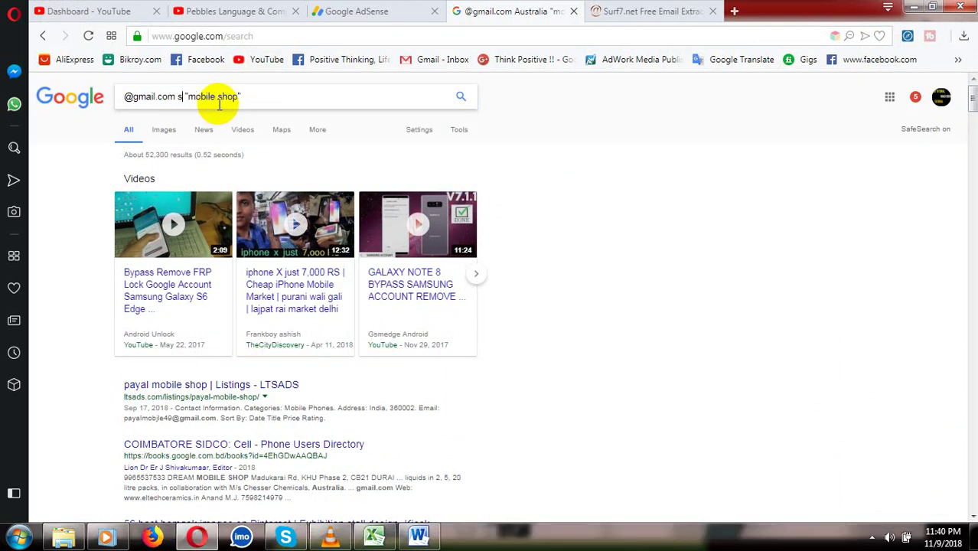
pyautogui.write('ney')
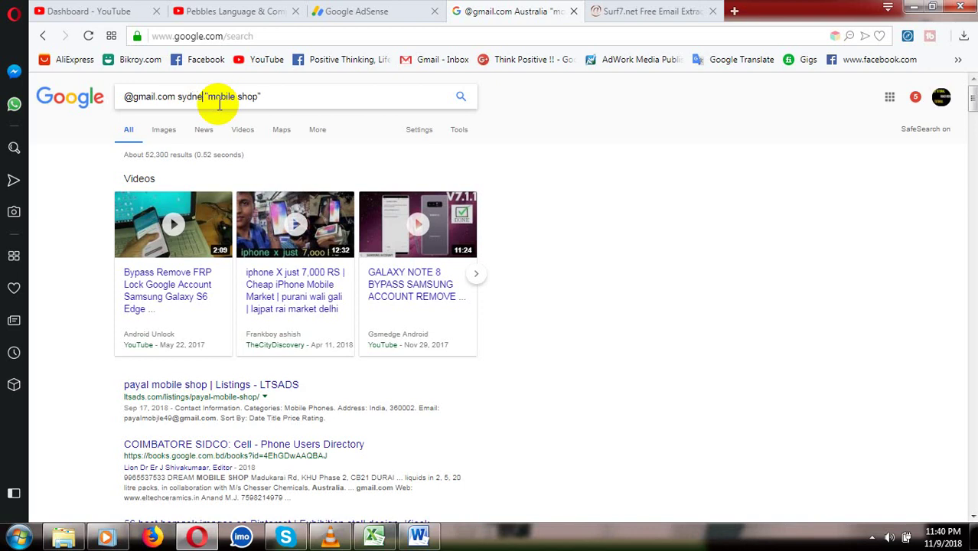
pyautogui.press('Return')
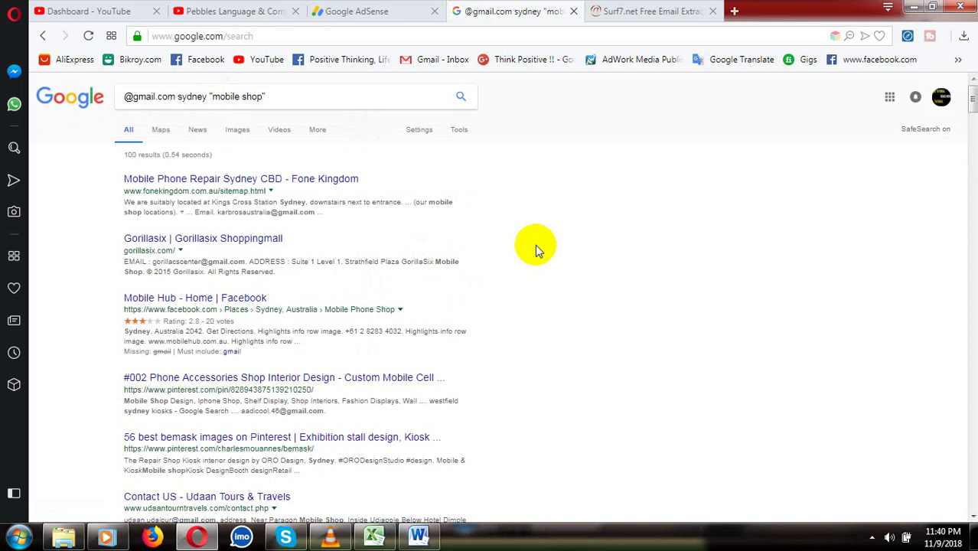
# Step: Copy the whole Sydney results page, replace the Email Extractor Lite Input Window text with it and extract the email addresses
pyautogui.hotkey('ctrl', 'a')
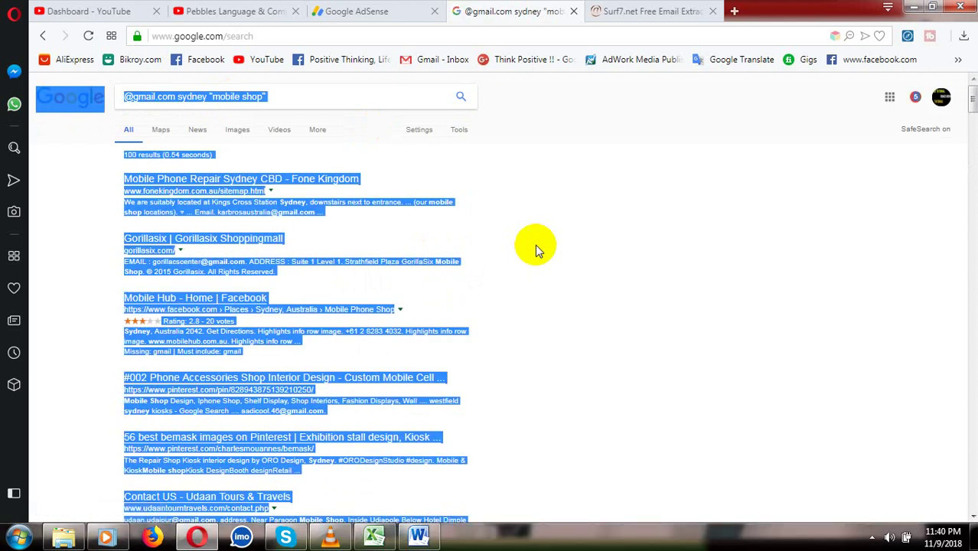
pyautogui.click(646, 11)
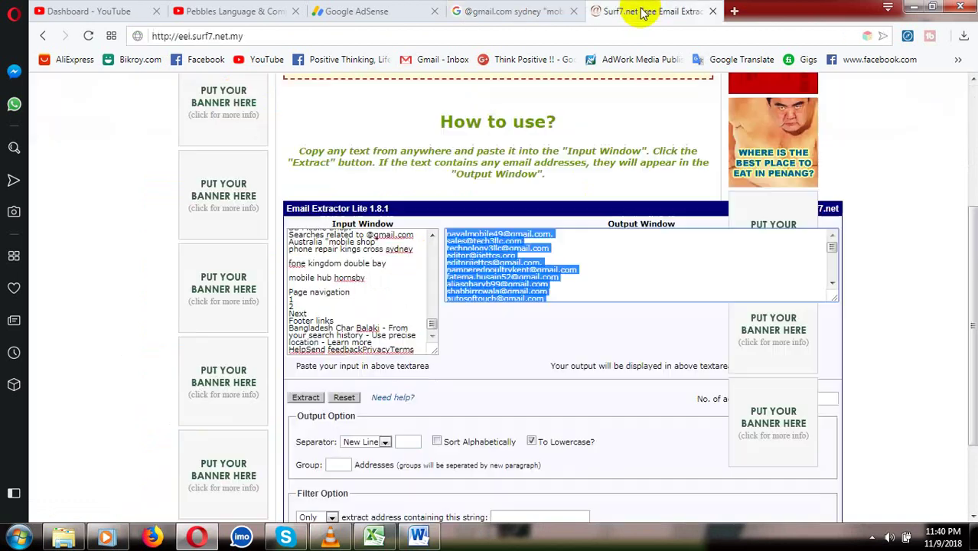
pyautogui.click(356, 301)
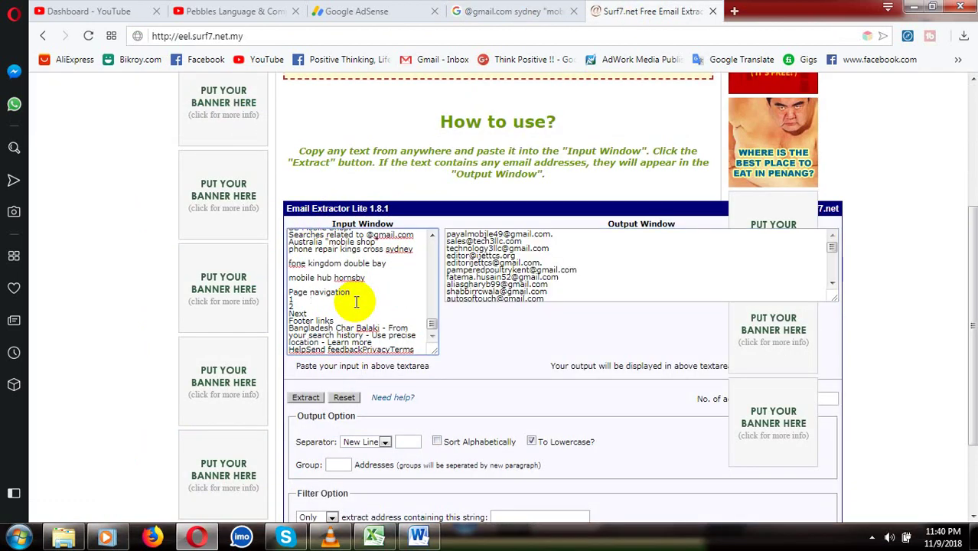
pyautogui.hotkey('ctrl', 'a')
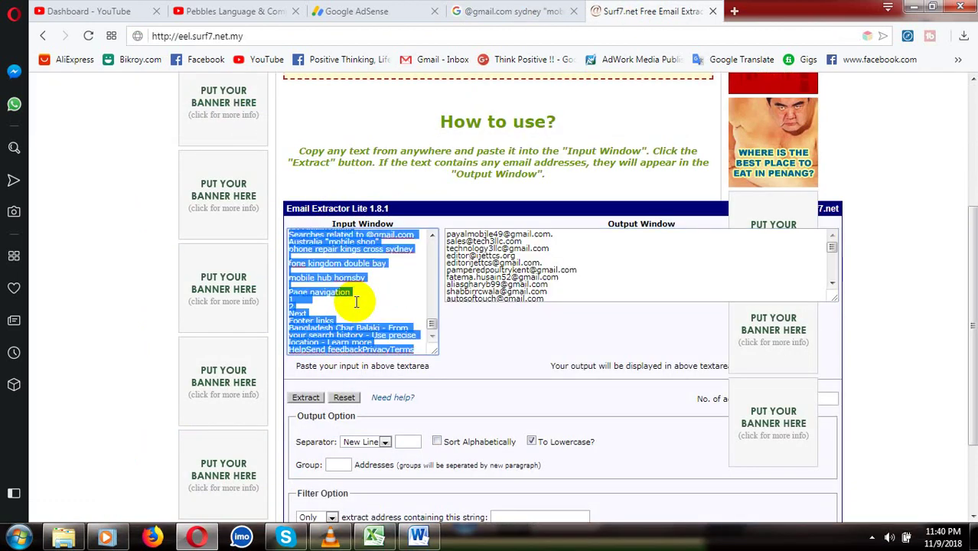
pyautogui.hotkey('ctrl', 'v')
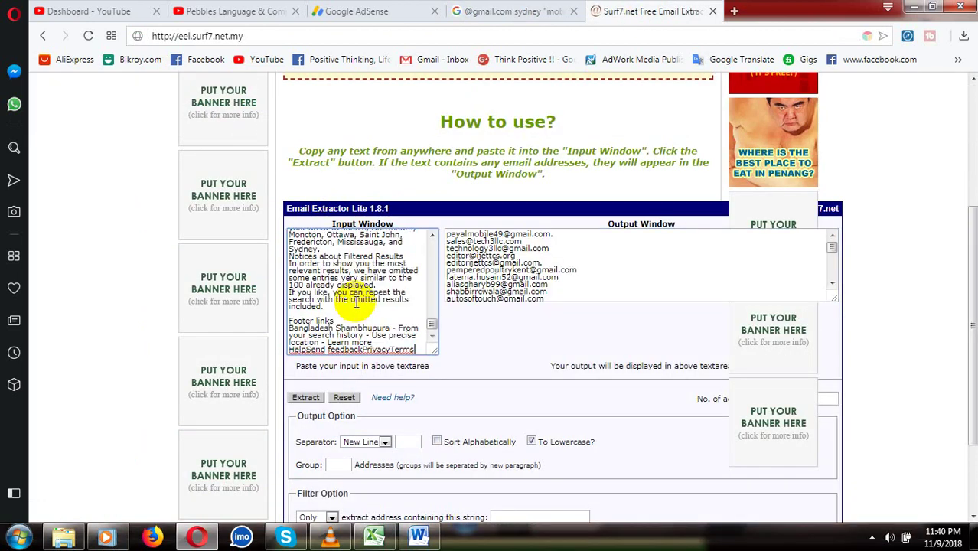
pyautogui.click(305, 398)
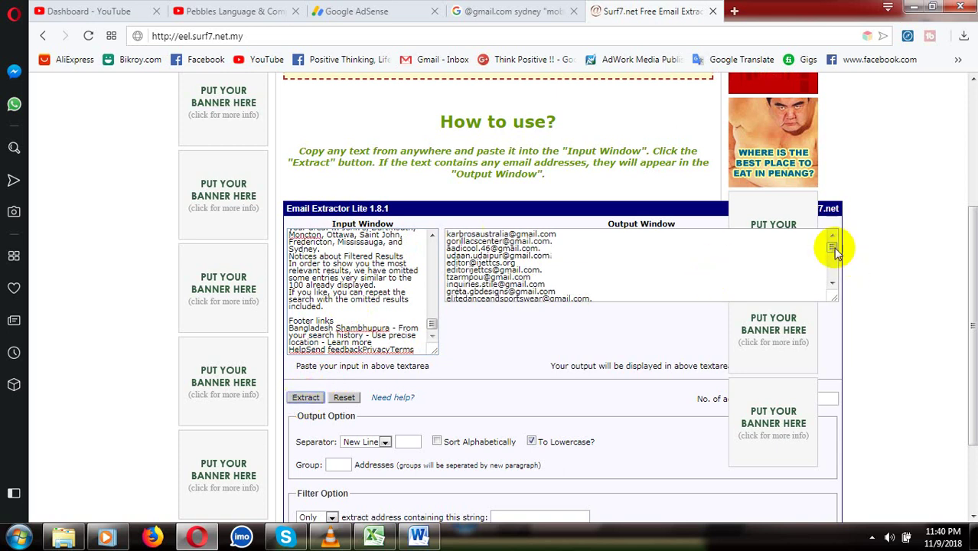
# Step: Copy all the Sydney addresses from the Output Window and switch back to Book1 in Excel
pyautogui.moveTo(836, 253)
pyautogui.mouseDown()
pyautogui.moveTo(832, 245)
pyautogui.moveTo(832, 283)
pyautogui.moveTo(828, 242)
pyautogui.mouseUp()
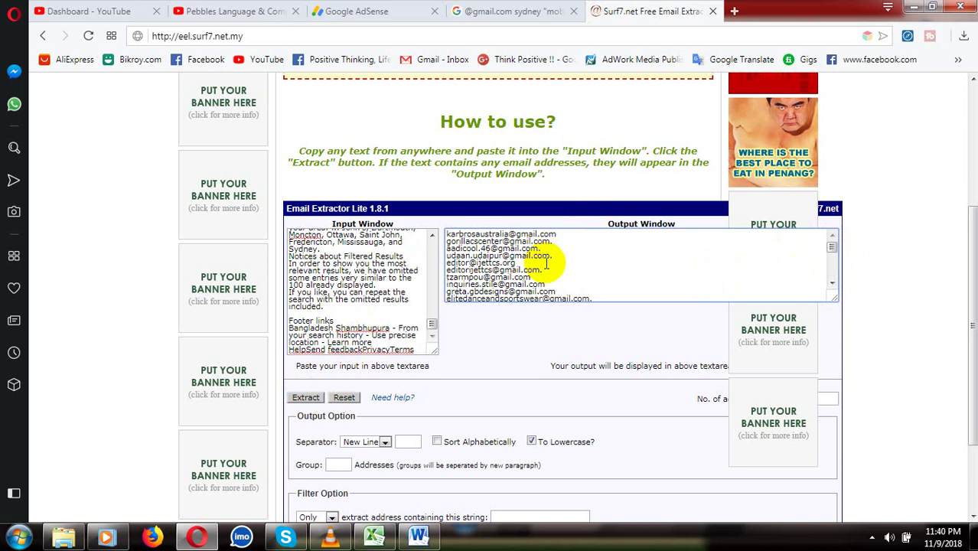
pyautogui.hotkey('ctrl', 'a')
pyautogui.hotkey('ctrl', 'c')
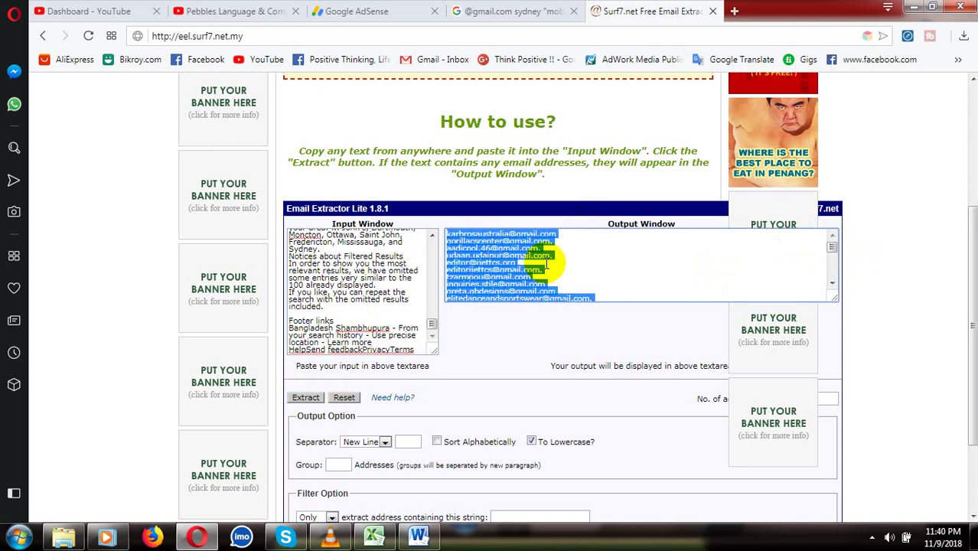
pyautogui.click(374, 537)
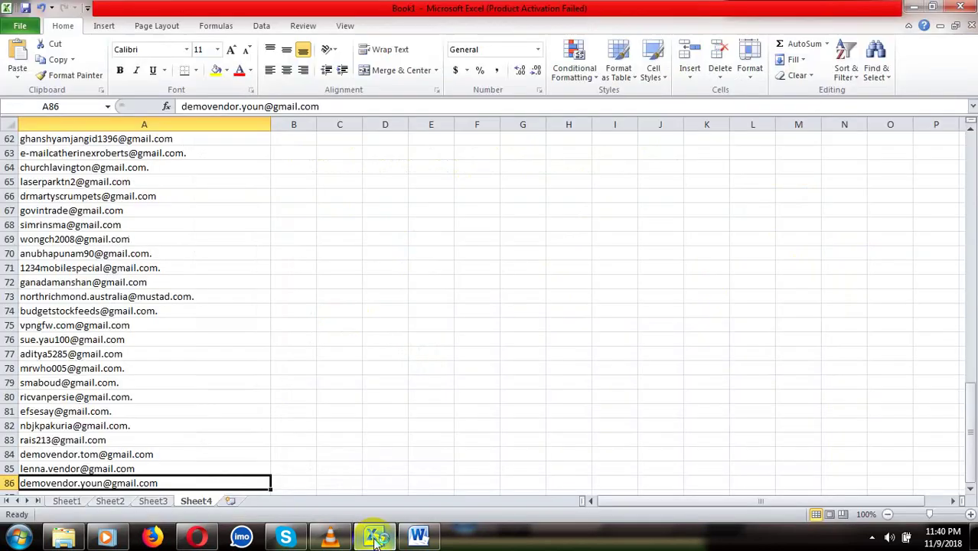
# Step: Add a worksheet after Sheet4, widen its column A and paste the Sydney "mobile shop" addresses starting at cell A2
pyautogui.click(232, 502)
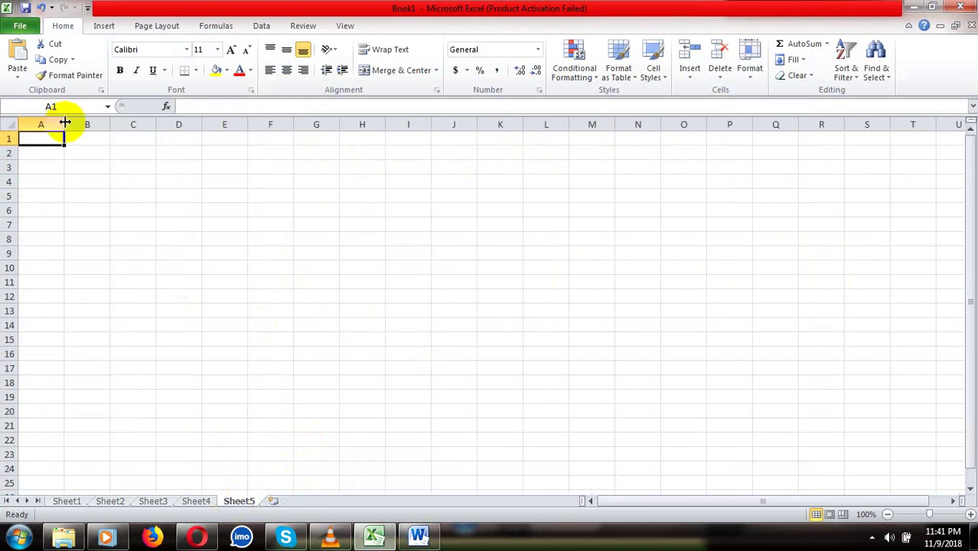
pyautogui.moveTo(65, 122); pyautogui.dragTo(319, 103)
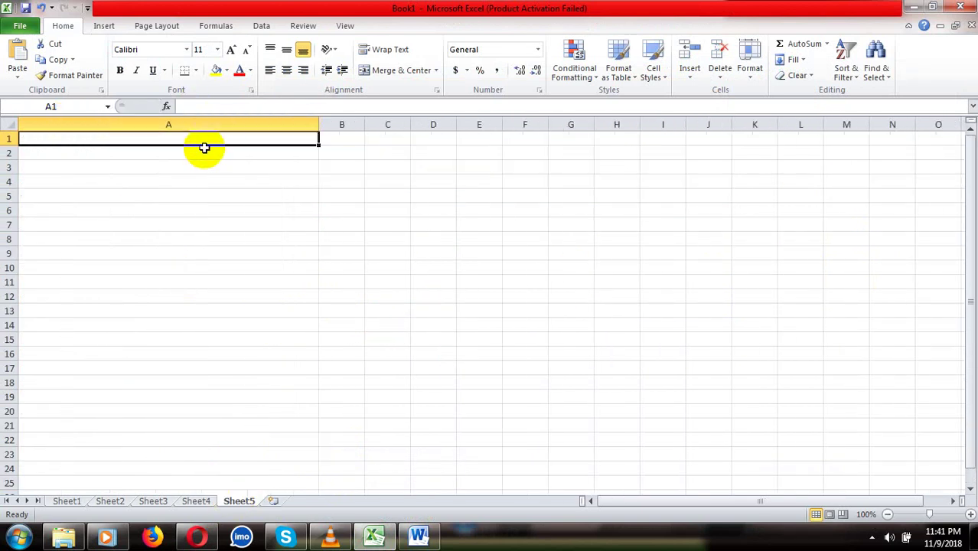
pyautogui.click(202, 153)
pyautogui.hotkey('ctrl', 'v')
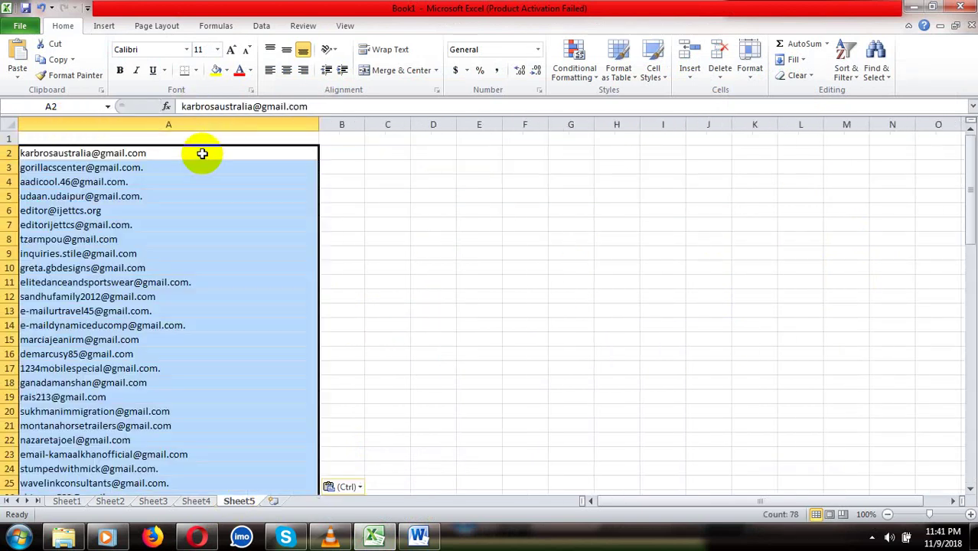
pyautogui.click(181, 209)
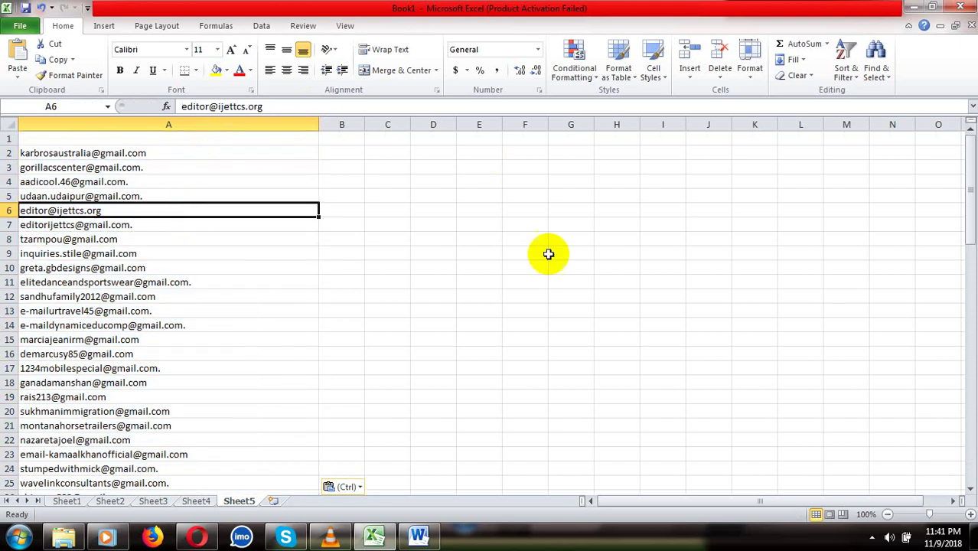
# Step: Look through the pasted Sydney addresses and open cell A60 for editing to examine the trailing period of its address
pyautogui.moveTo(969, 185); pyautogui.dragTo(968, 366)
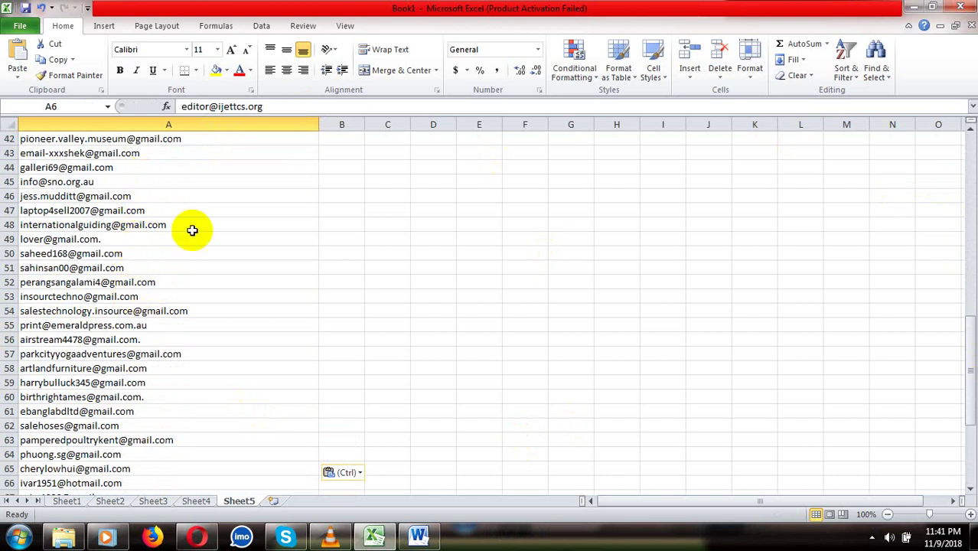
pyautogui.click(157, 396)
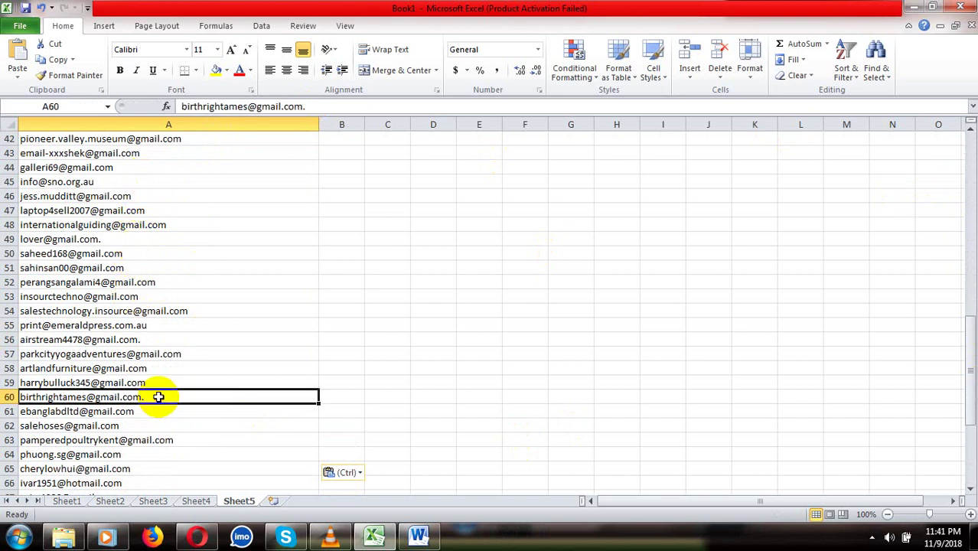
pyautogui.click(302, 106)
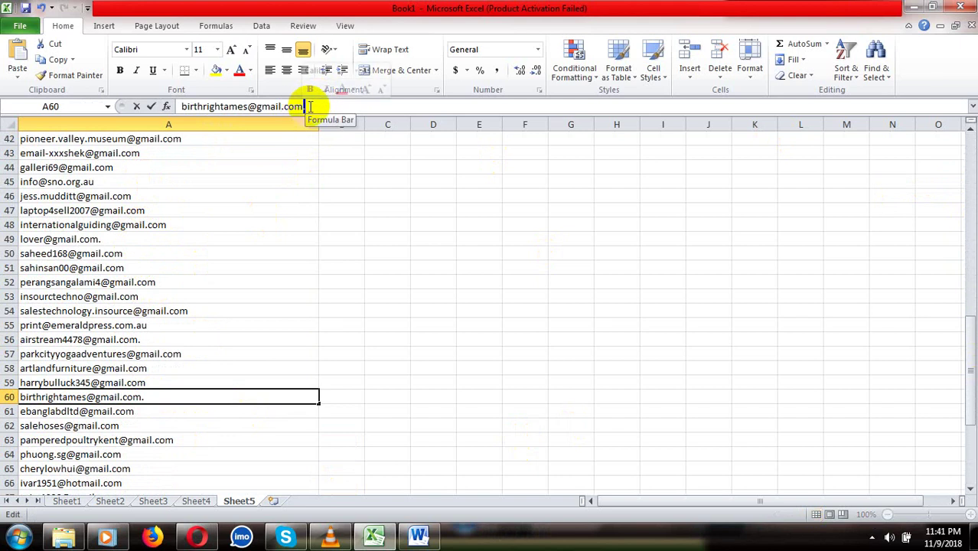
pyautogui.click(310, 107)
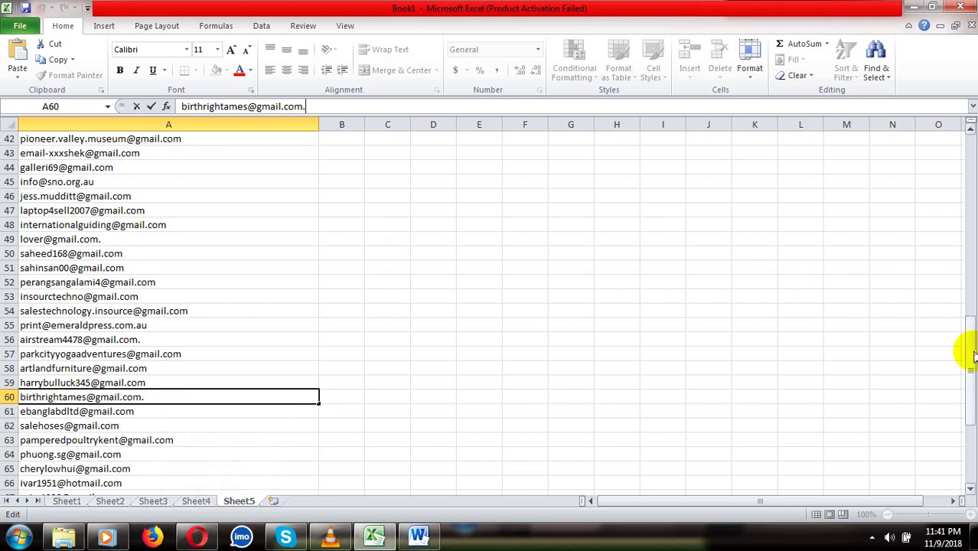
pyautogui.moveTo(970, 353); pyautogui.dragTo(969, 425)
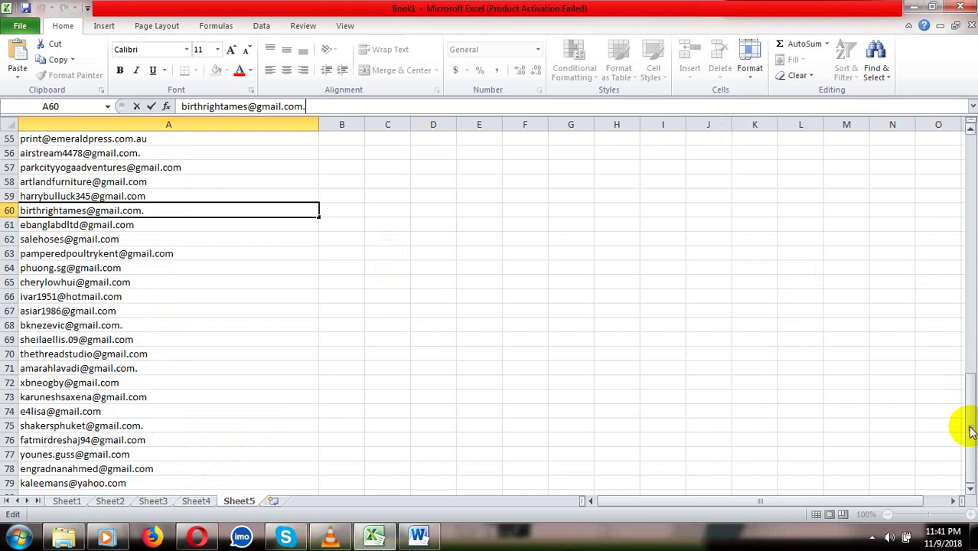
# Step: Leave the editing of cell A60 and switch to the Sydney "mobile shop" Google results in Opera
pyautogui.press('Escape')
pyautogui.click(102, 423)
pyautogui.click(196, 537)
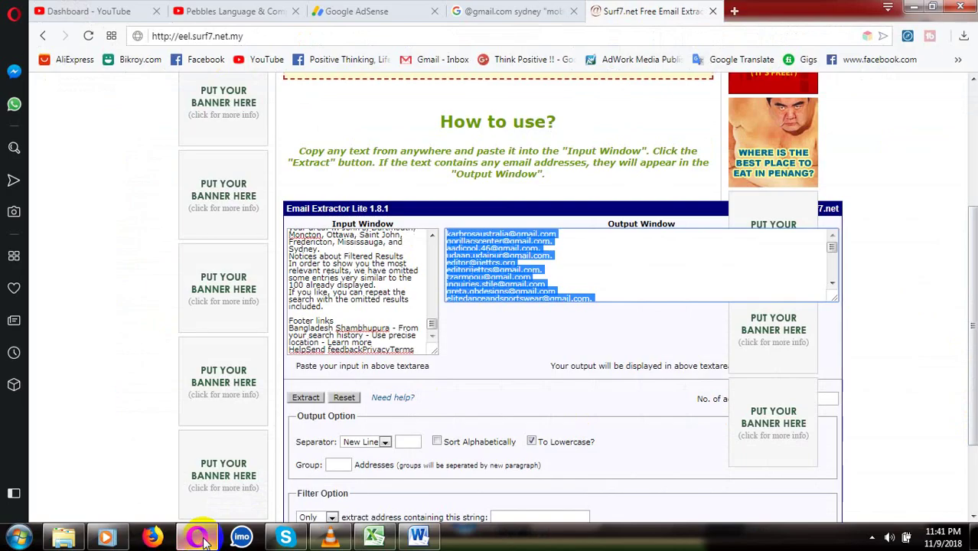
pyautogui.click(494, 11)
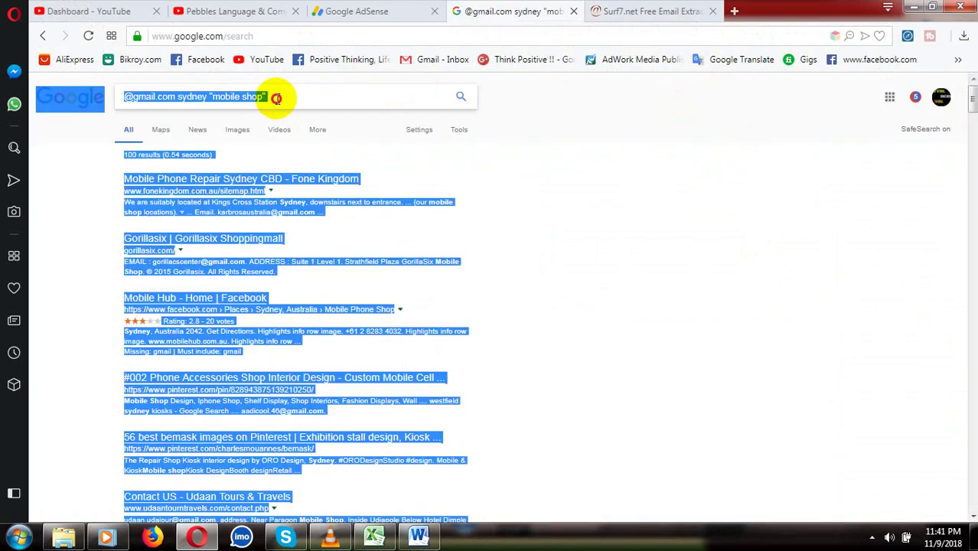
pyautogui.click(277, 97)
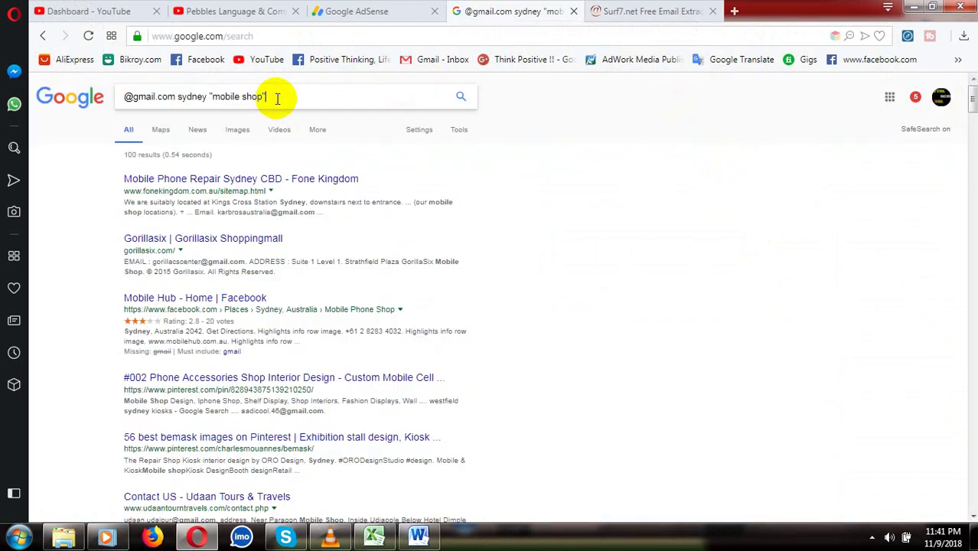
pyautogui.click(174, 97)
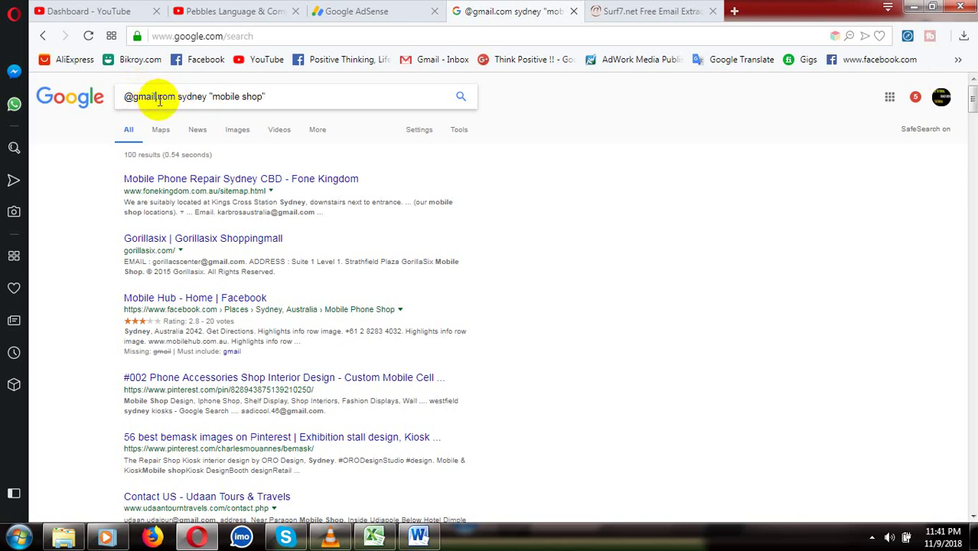
pyautogui.press('BackSpace')
pyautogui.press('BackSpace')
pyautogui.press('BackSpace')
pyautogui.press('BackSpace')
pyautogui.press('BackSpace')
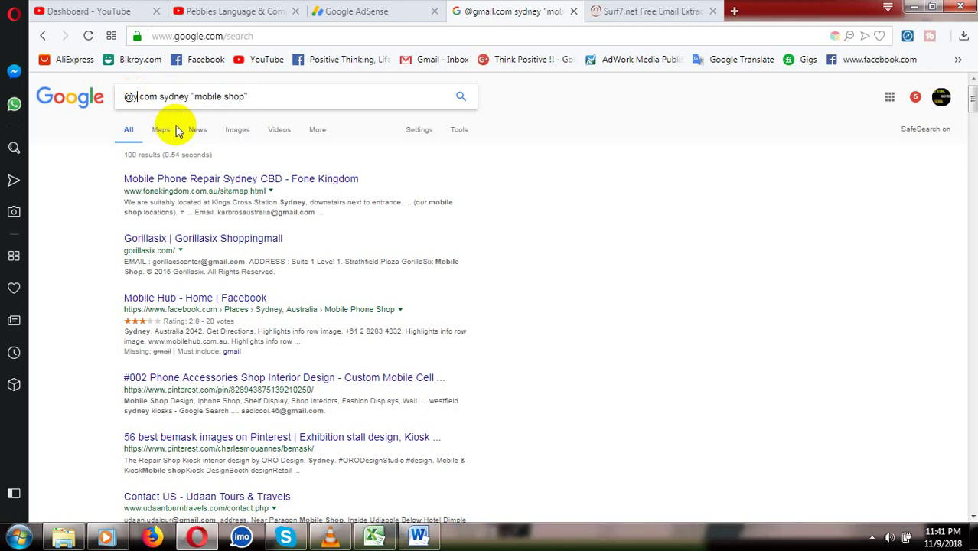
pyautogui.write('yahoo')
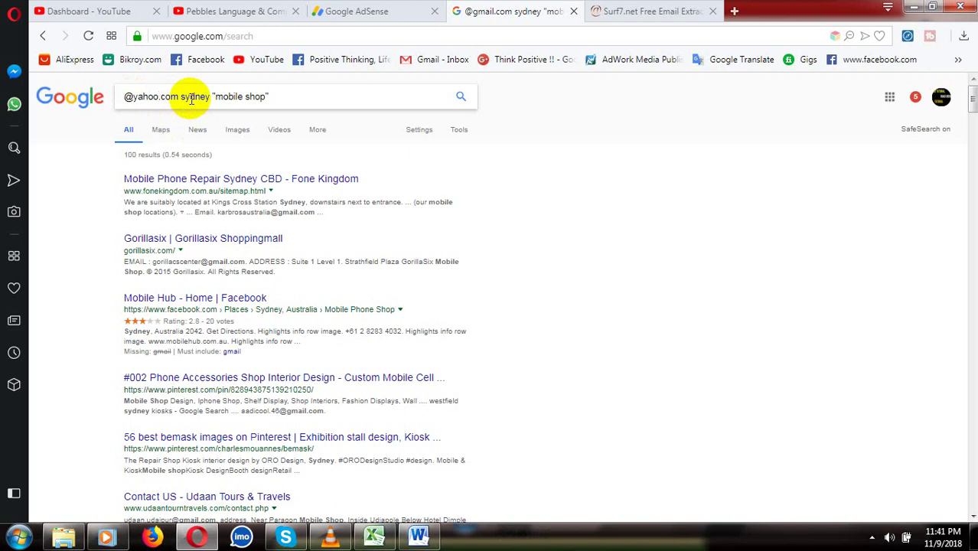
pyautogui.press('Return')
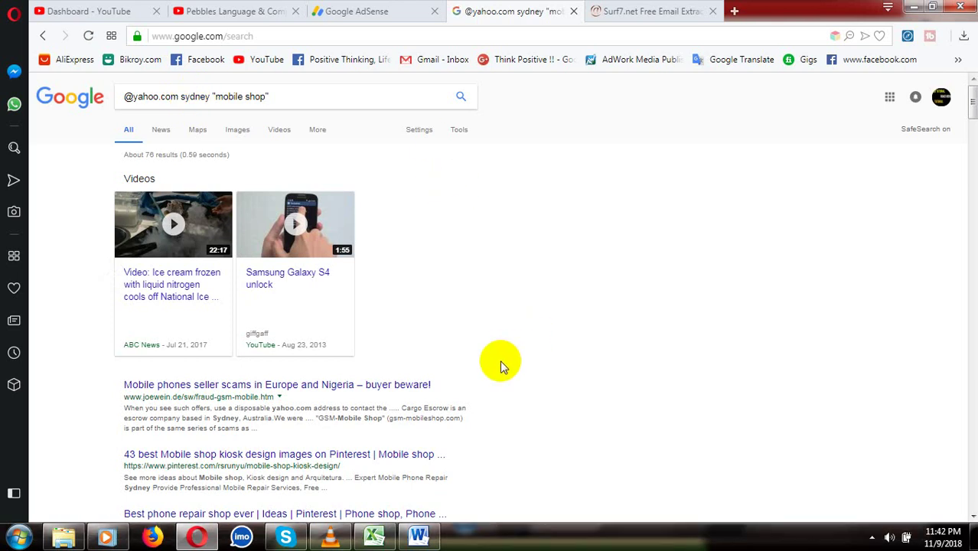
# Step: Copy the whole Yahoo results page, replace the Email Extractor Lite Input Window text with it and extract the email addresses
pyautogui.hotkey('ctrl', 'a')
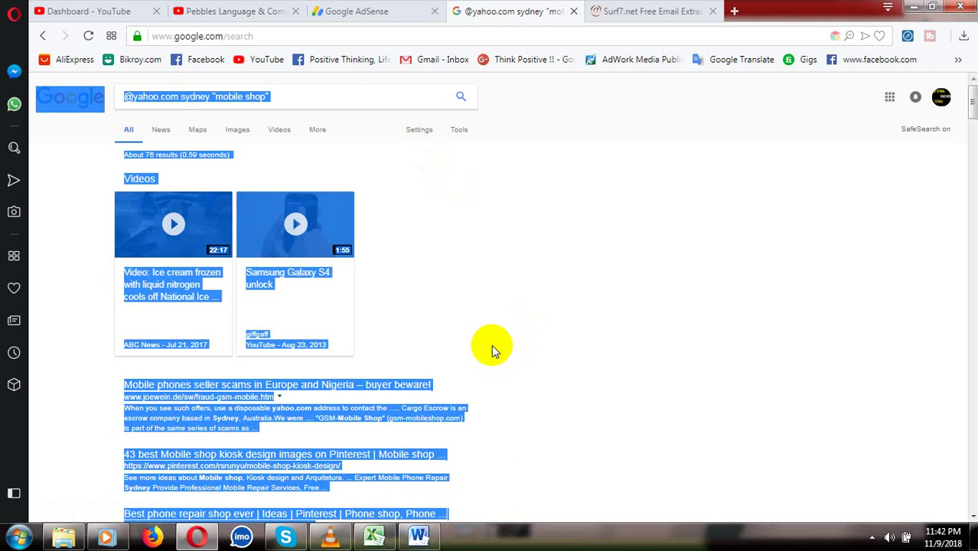
pyautogui.click(647, 11)
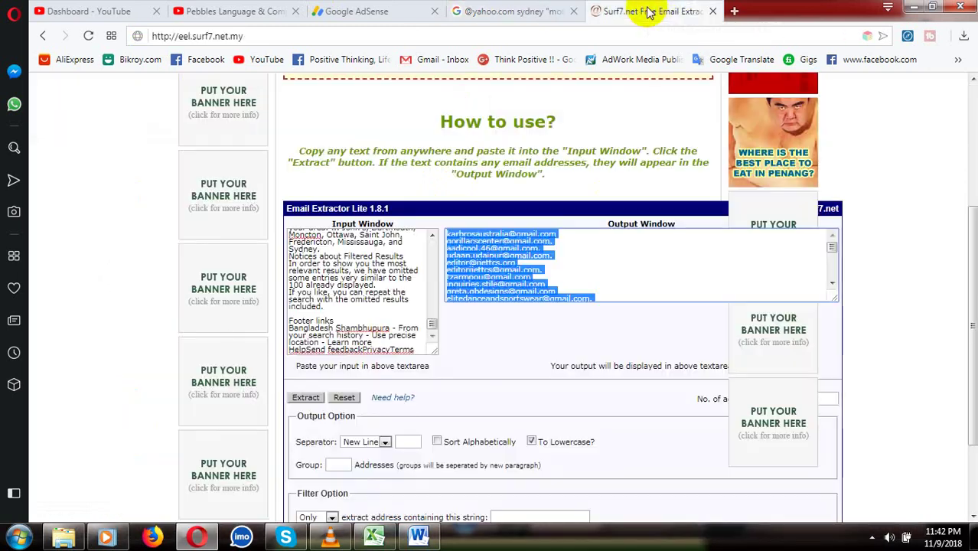
pyautogui.click(332, 318)
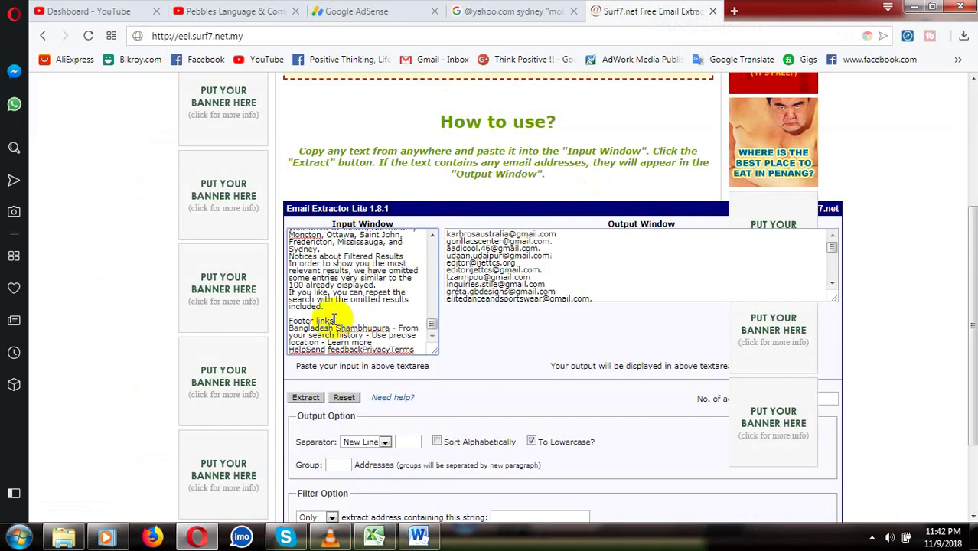
pyautogui.hotkey('ctrl', 'a')
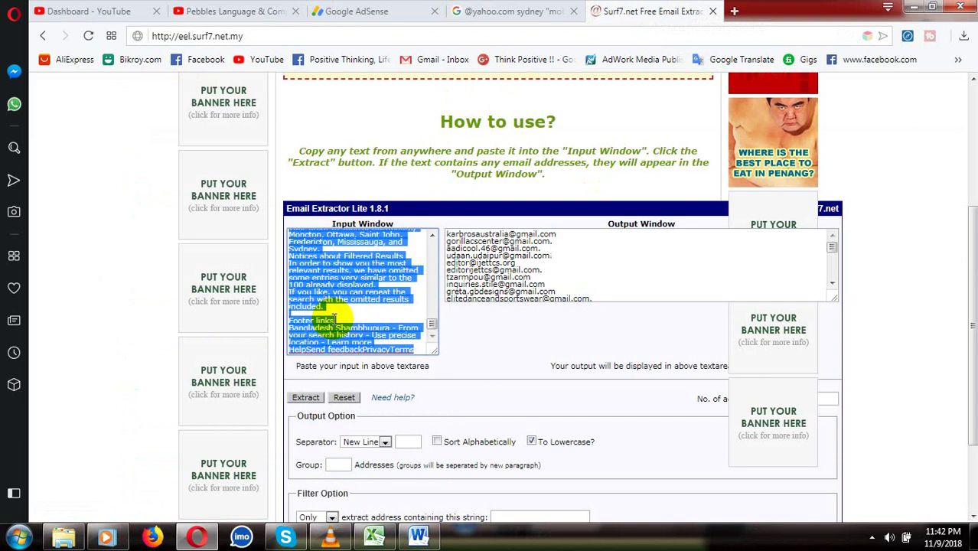
pyautogui.hotkey('ctrl', 'v')
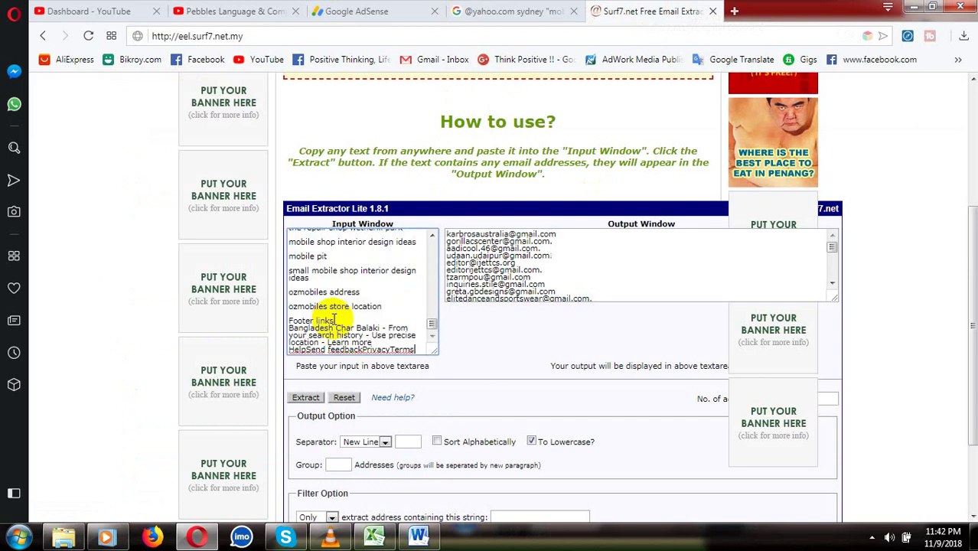
pyautogui.click(306, 399)
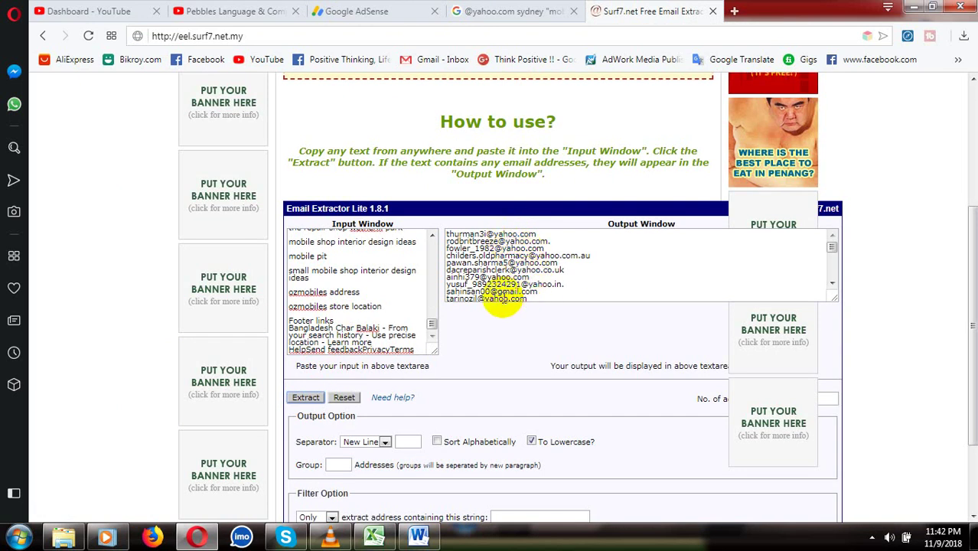
# Step: Copy all the extracted Yahoo search addresses from the Output Window and switch to Book1 in Excel
pyautogui.click(564, 251)
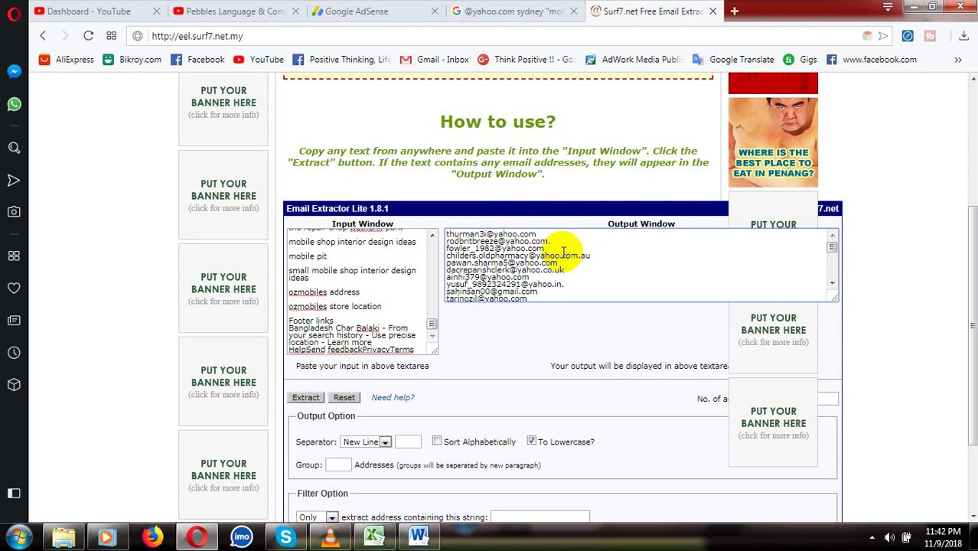
pyautogui.hotkey('ctrl', 'a')
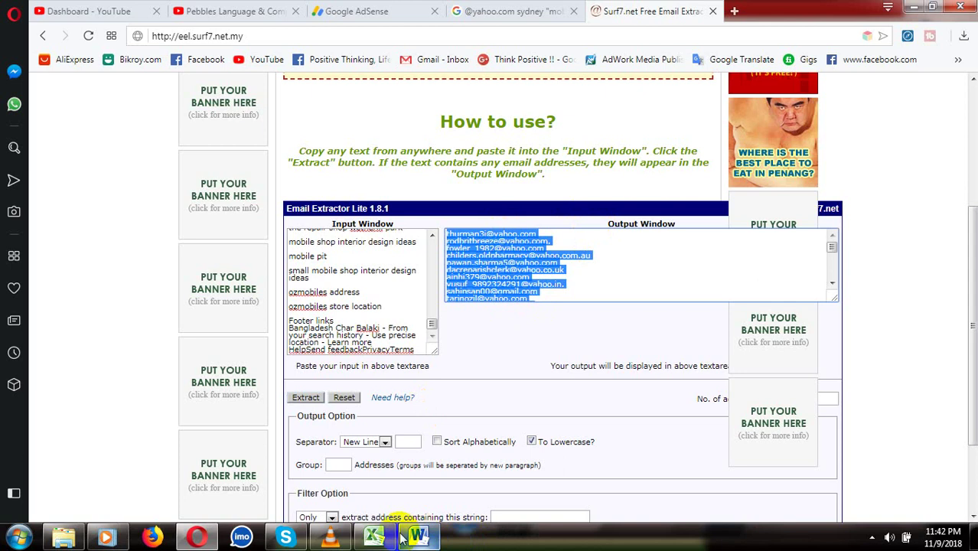
pyautogui.click(374, 536)
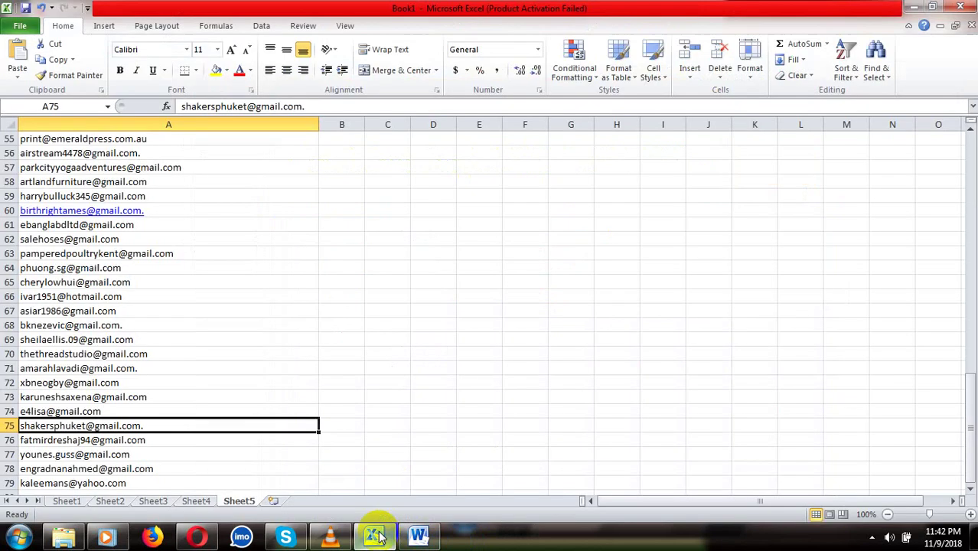
# Step: Add a worksheet after Sheet5, widen its column A, and paste the Yahoo search addresses starting at cell A2, looking them over
pyautogui.click(272, 502)
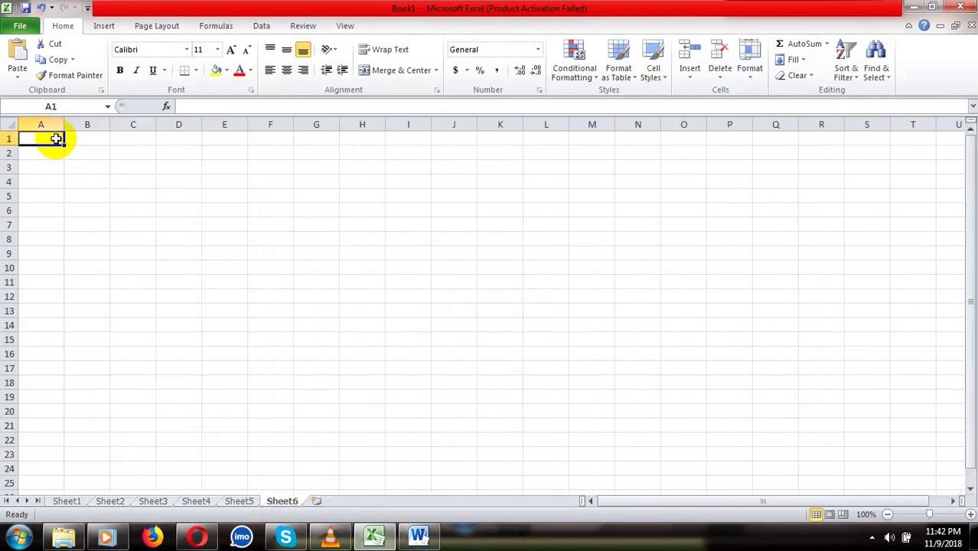
pyautogui.moveTo(65, 126); pyautogui.dragTo(294, 146)
pyautogui.click(215, 154)
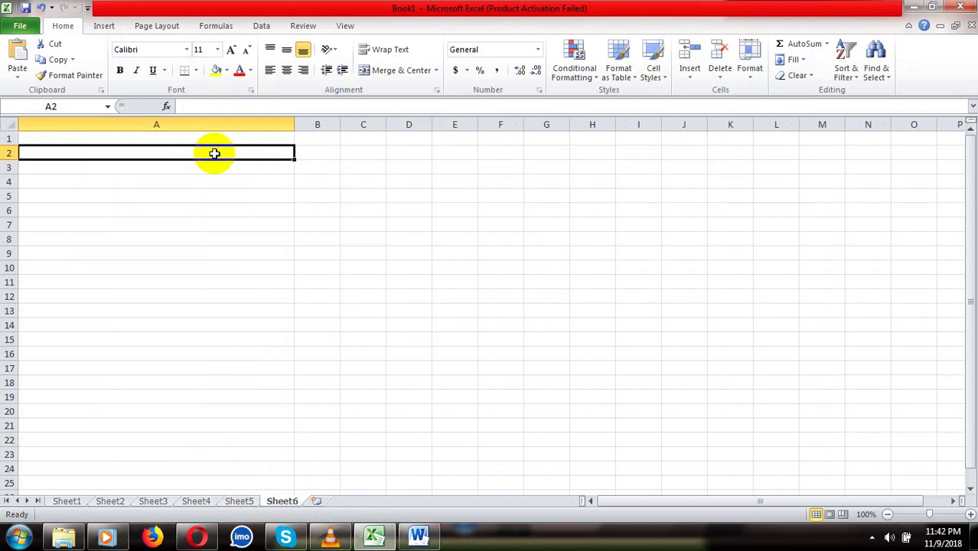
pyautogui.hotkey('ctrl', 'v')
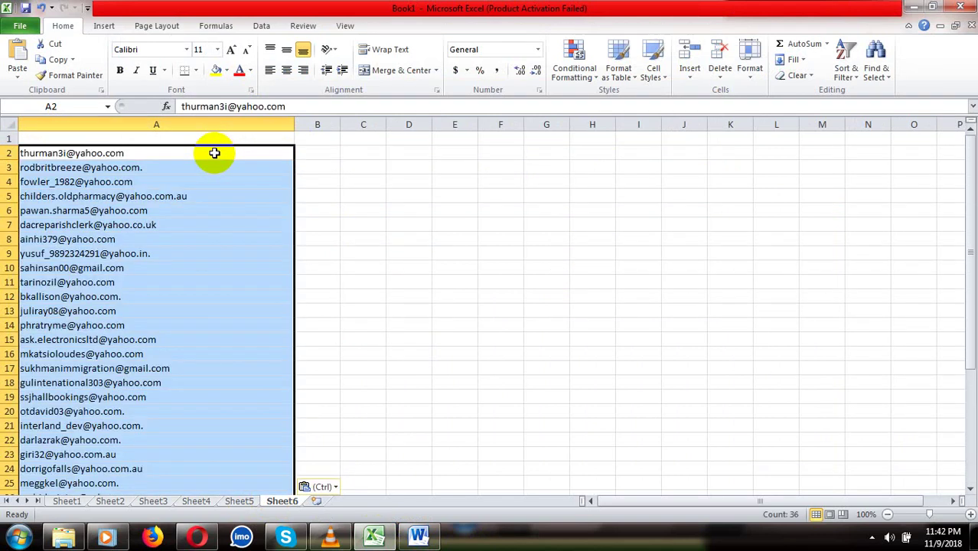
pyautogui.moveTo(968, 197); pyautogui.dragTo(968, 359)
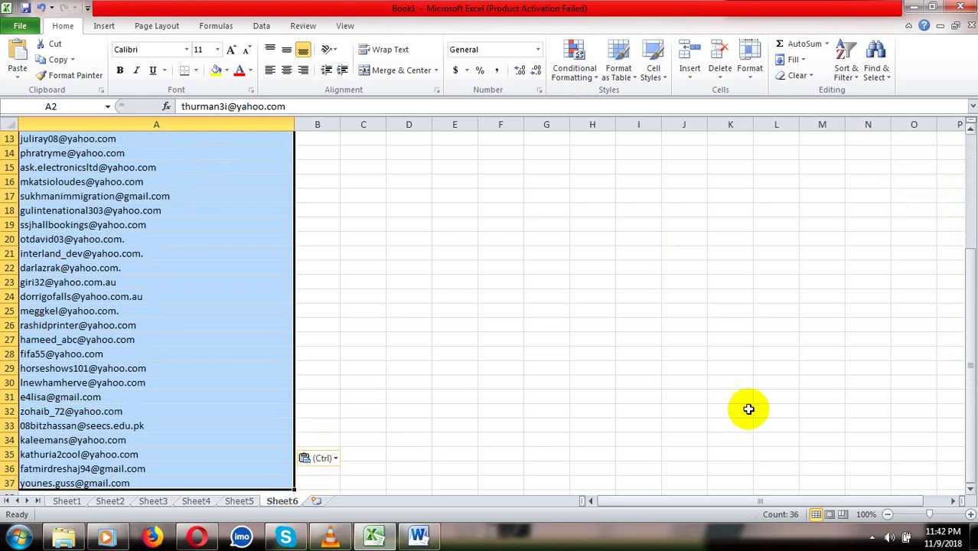
pyautogui.click(86, 307)
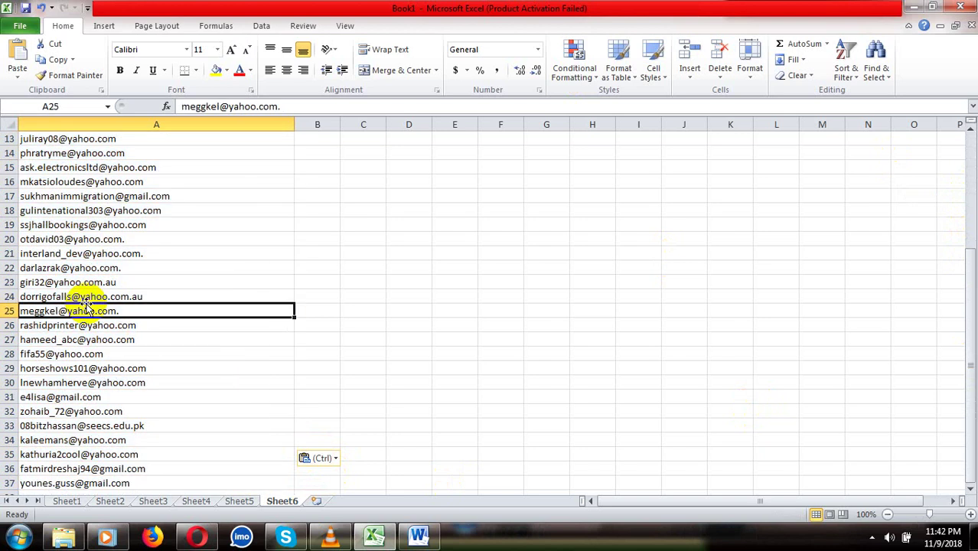
pyautogui.click(90, 282)
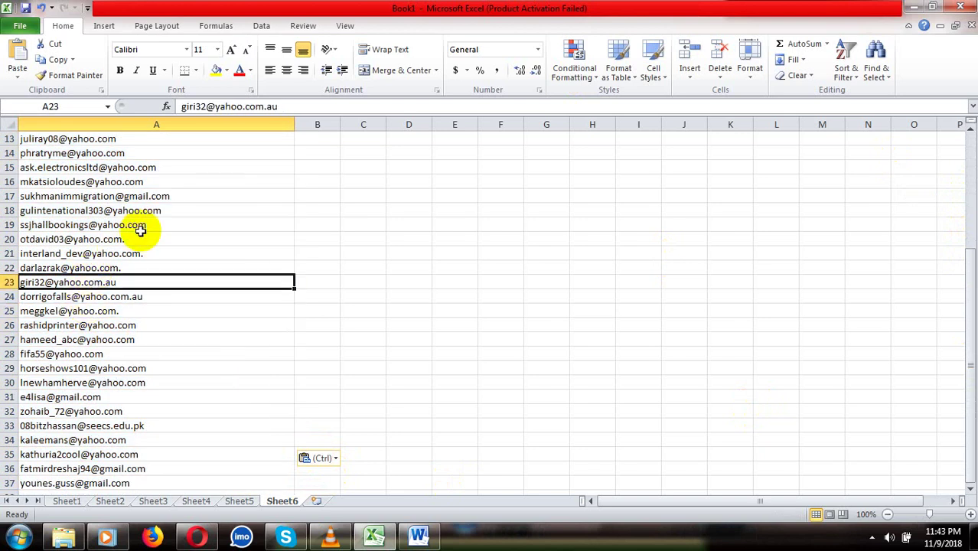
pyautogui.click(197, 537)
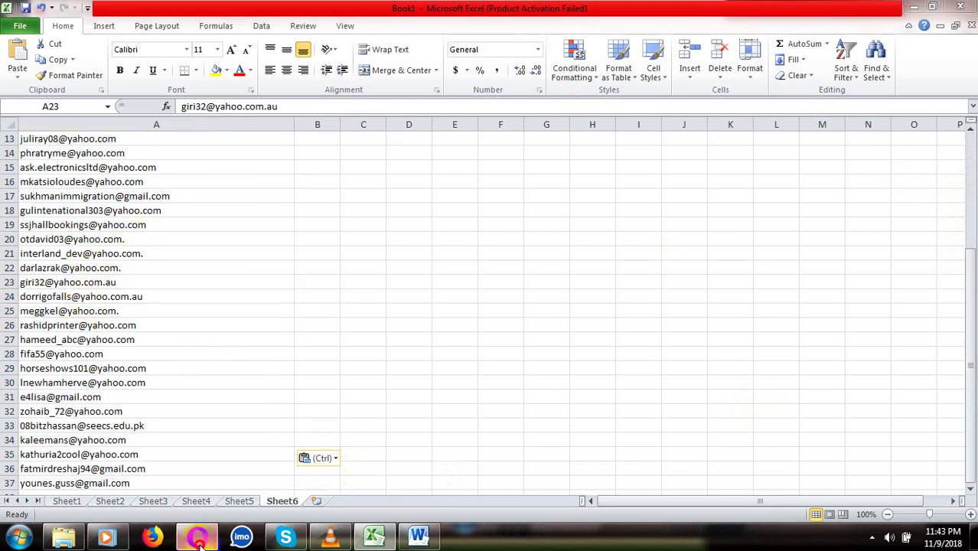
pyautogui.click(481, 12)
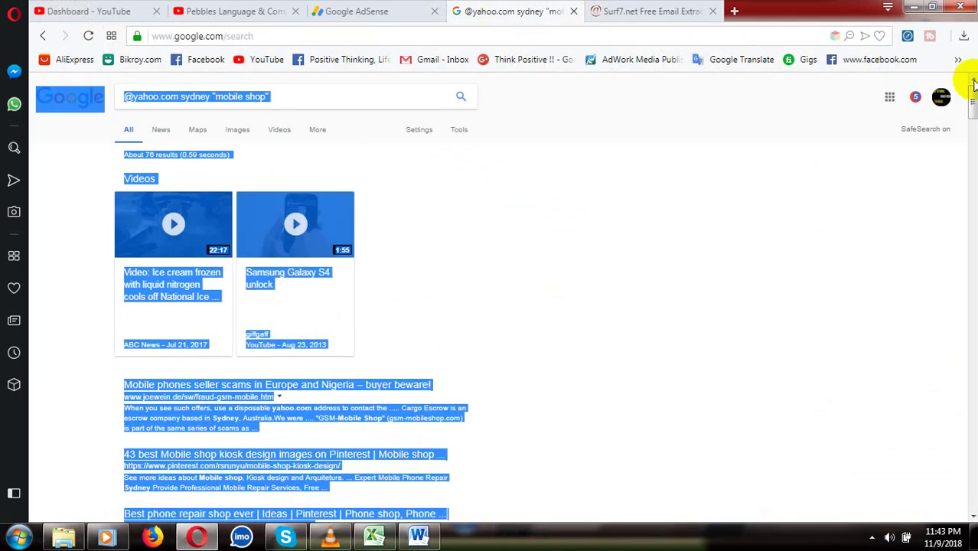
pyautogui.click(634, 102)
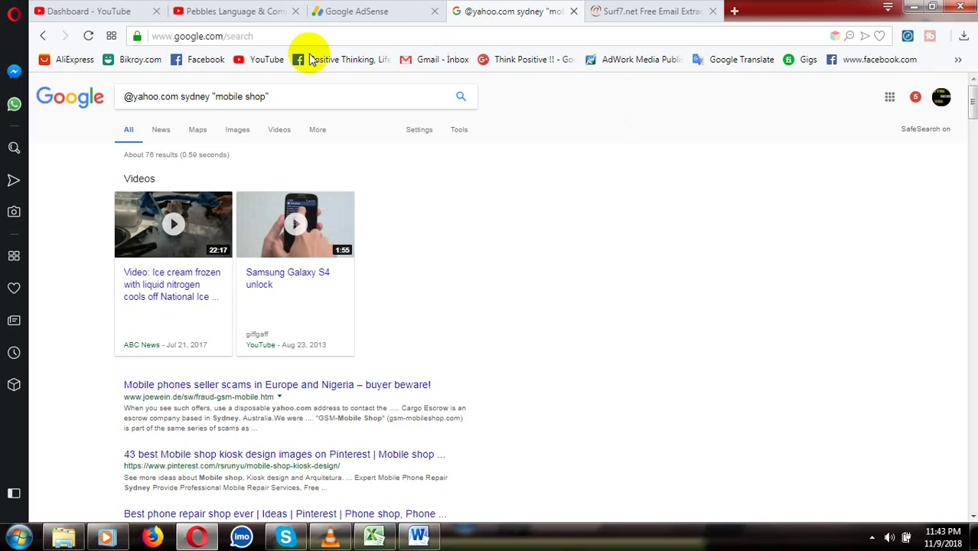
pyautogui.click(267, 97)
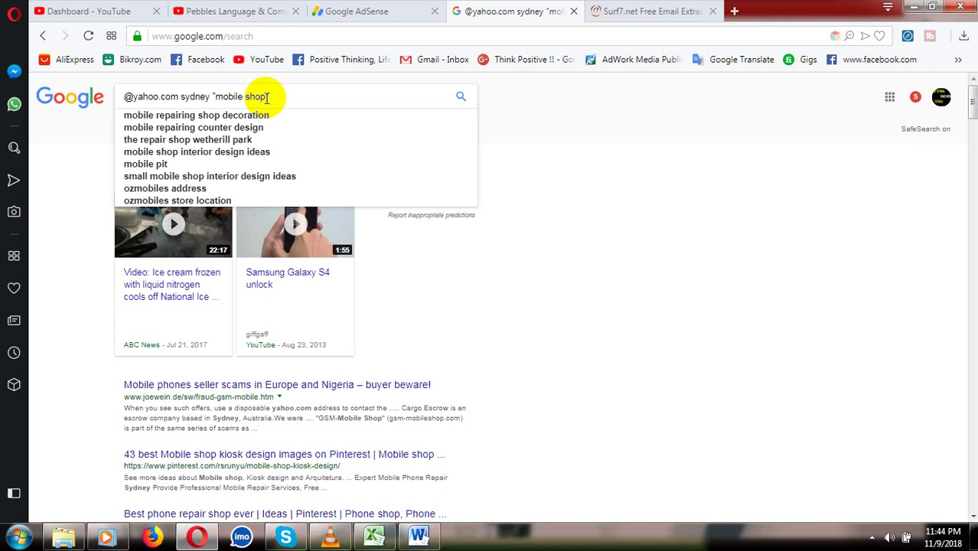
pyautogui.click(533, 448)
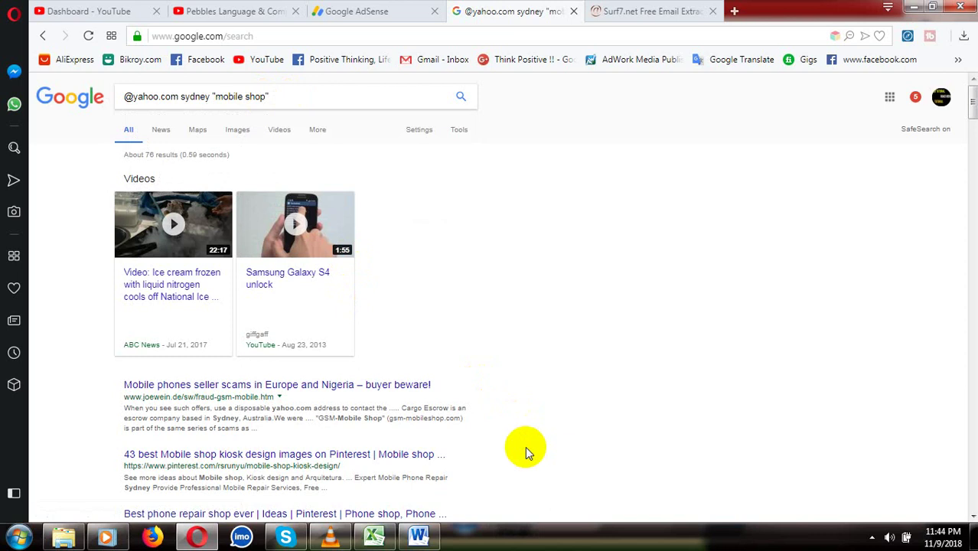
pyautogui.click(158, 96)
pyautogui.press('BackSpace')
pyautogui.press('BackSpace')
pyautogui.press('BackSpace')
pyautogui.press('BackSpace')
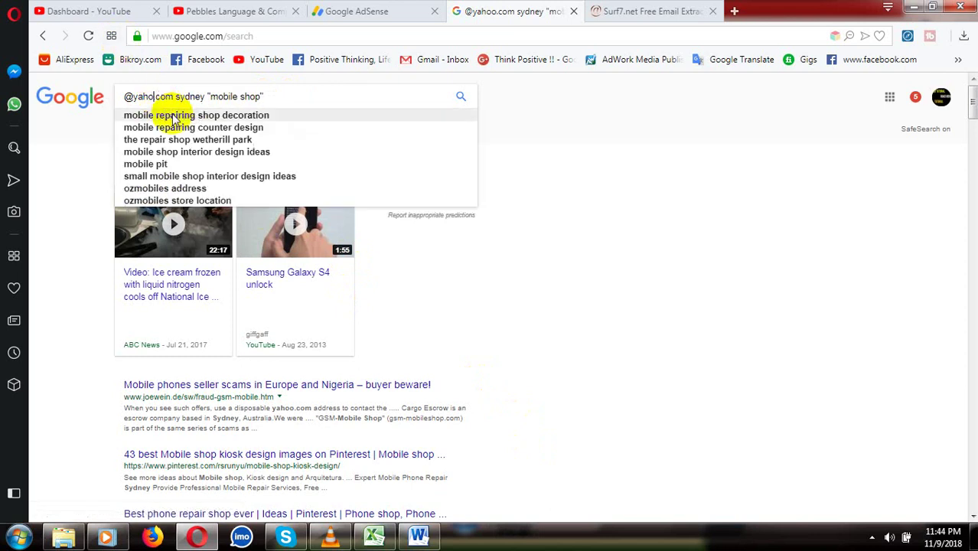
pyautogui.press('BackSpace')
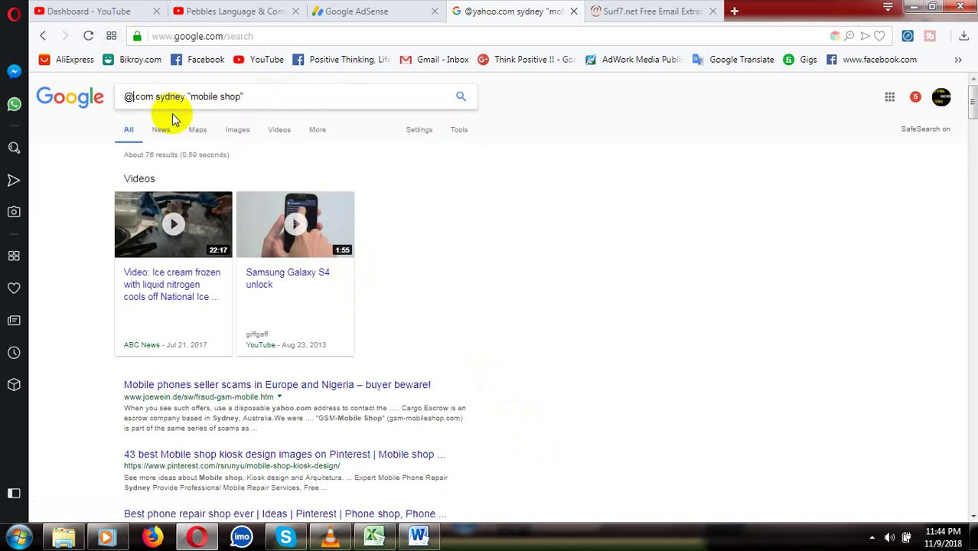
pyautogui.write('hot')
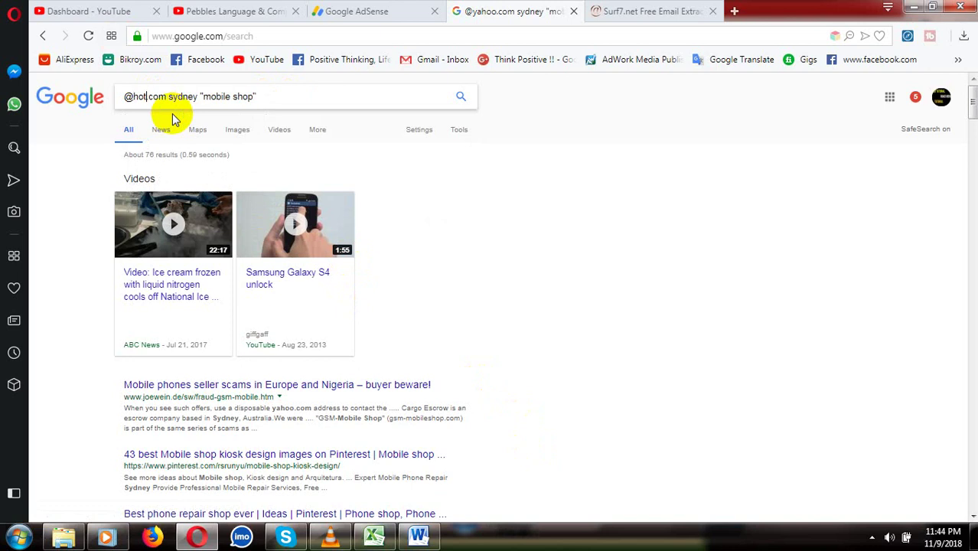
pyautogui.write('mail')
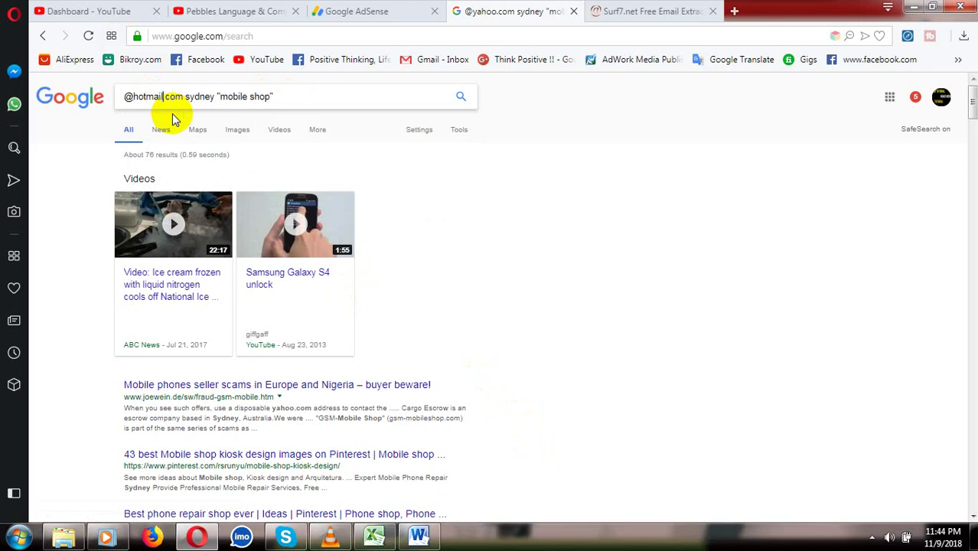
pyautogui.press('Return')
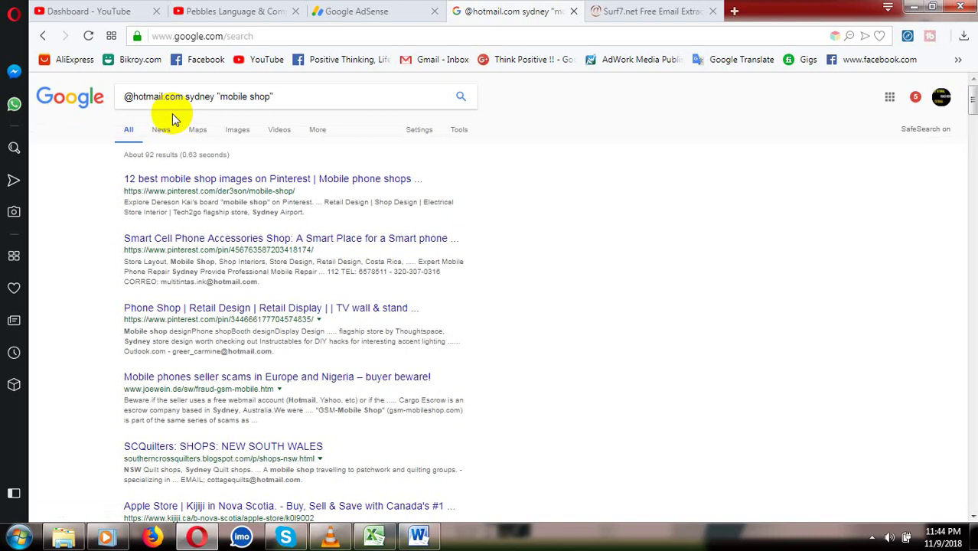
pyautogui.click(214, 98)
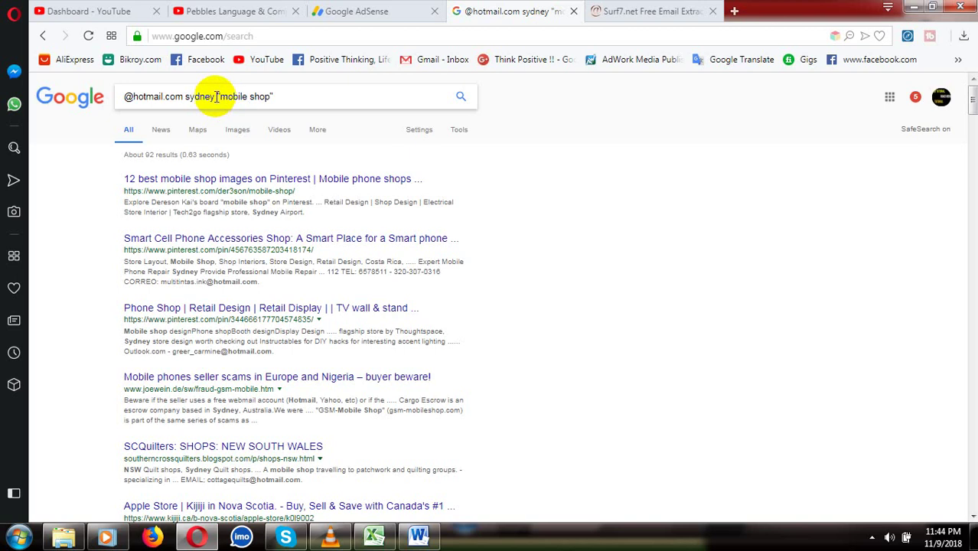
pyautogui.click(462, 98)
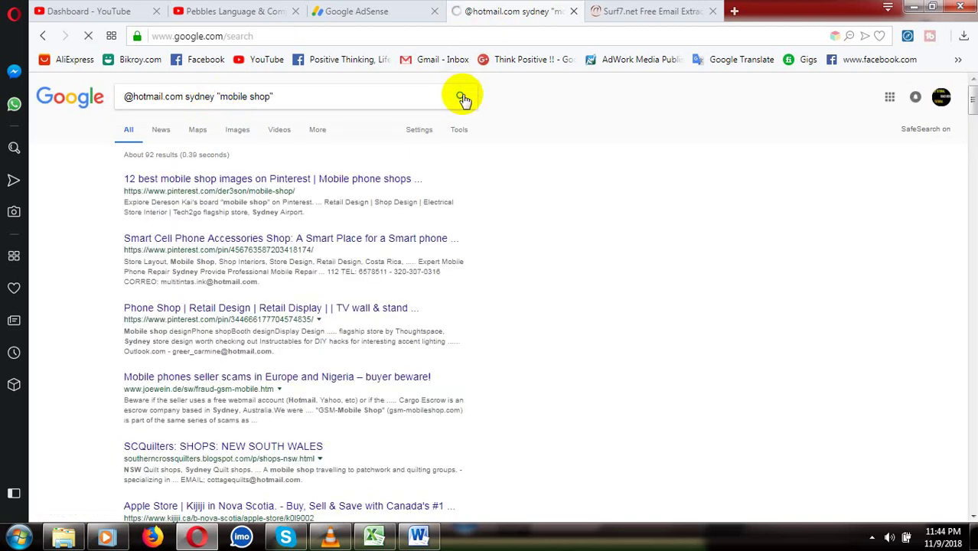
pyautogui.click(352, 94)
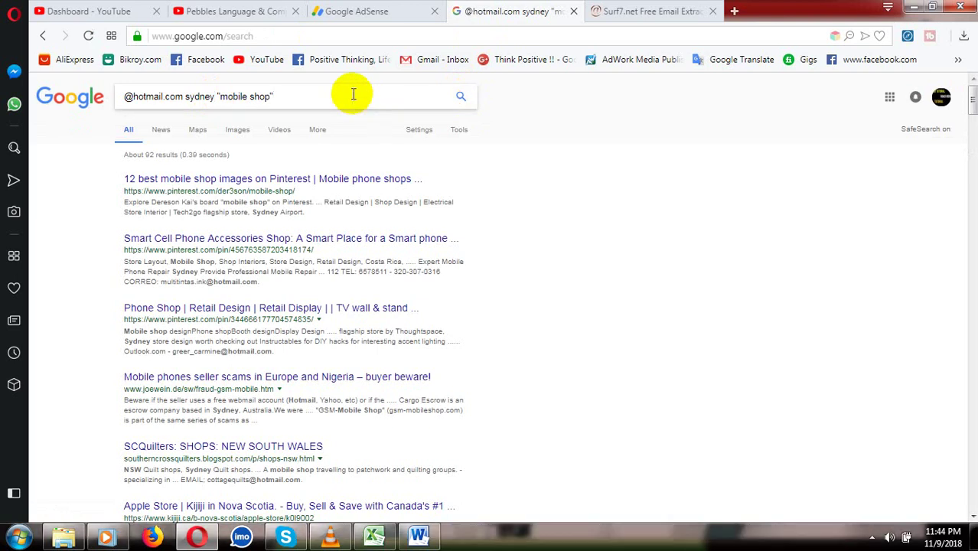
pyautogui.press('Return')
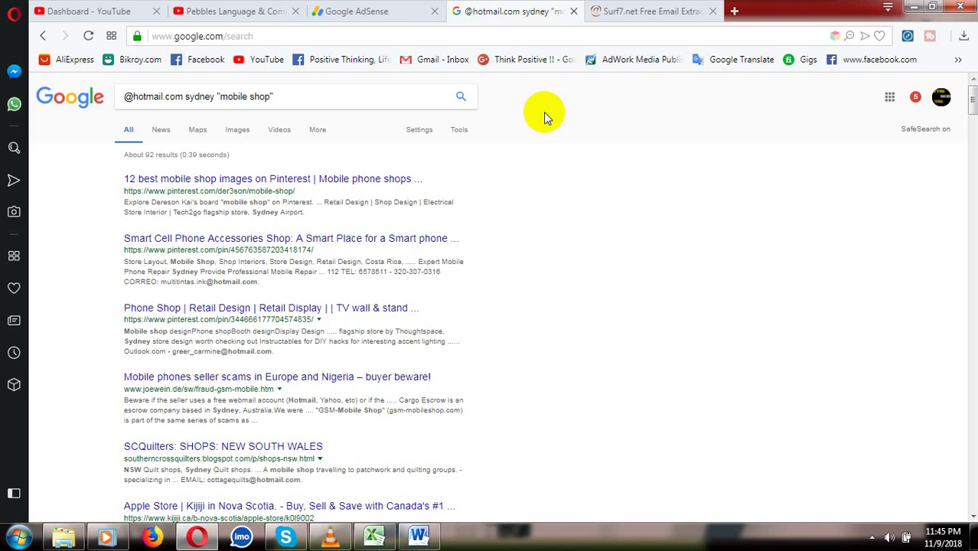
pyautogui.click(460, 96)
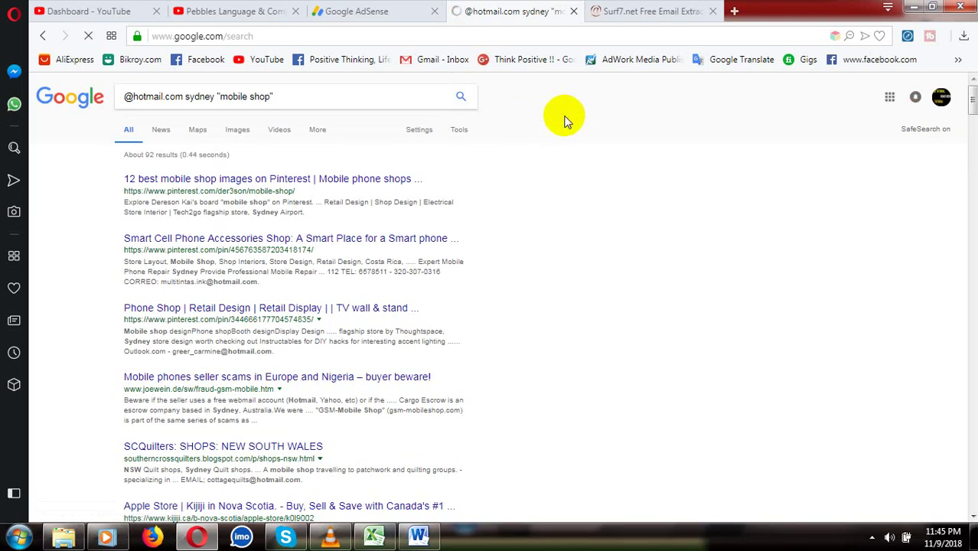
pyautogui.hotkey('ctrl', 'a')
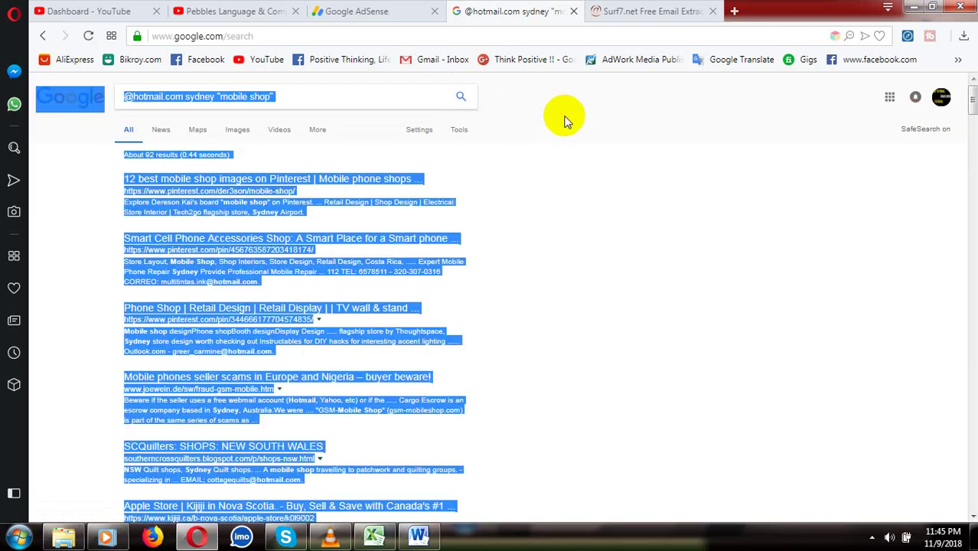
# Step: Replace the input text in the Surf7.net email extractor with the copied Hotmail results and extract the addresses
pyautogui.click(649, 12)
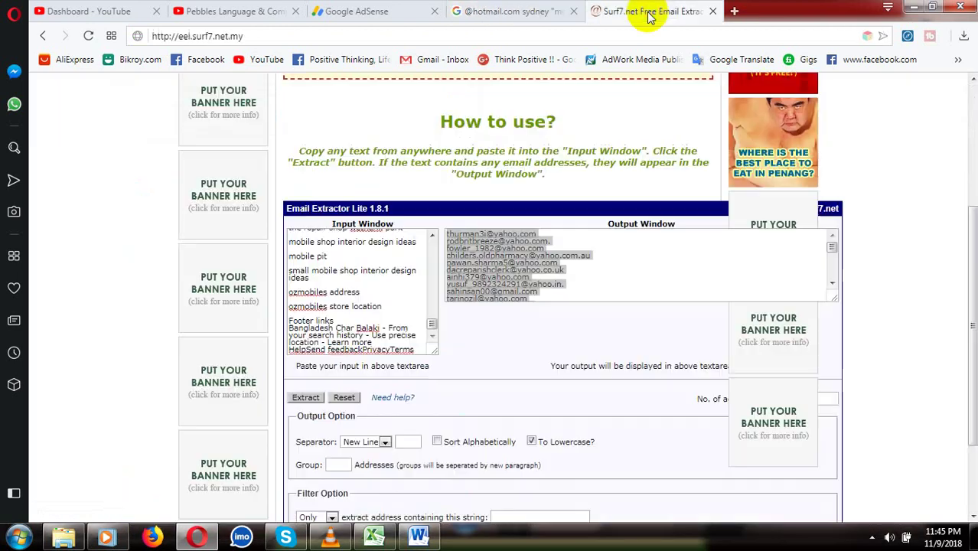
pyautogui.click(344, 312)
pyautogui.hotkey('ctrl', 'a')
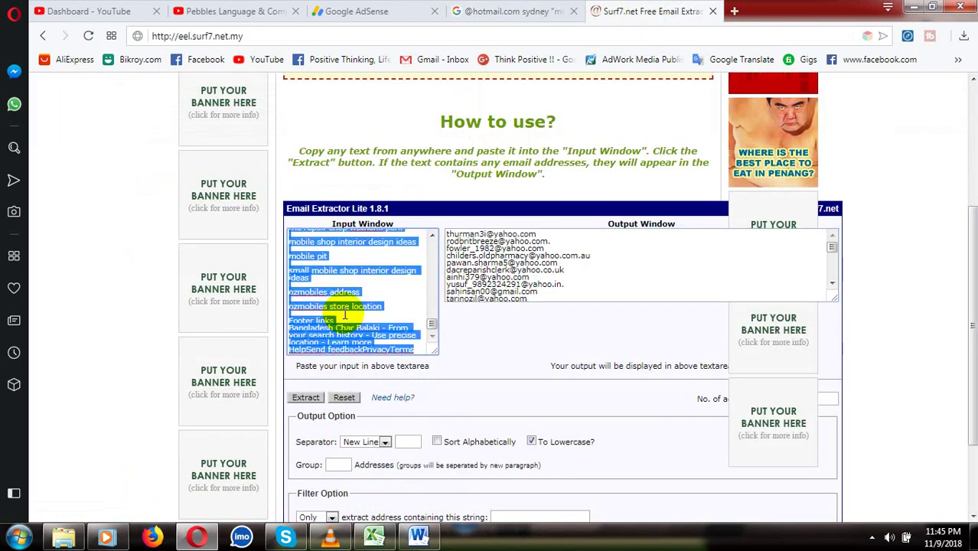
pyautogui.hotkey('ctrl', 'v')
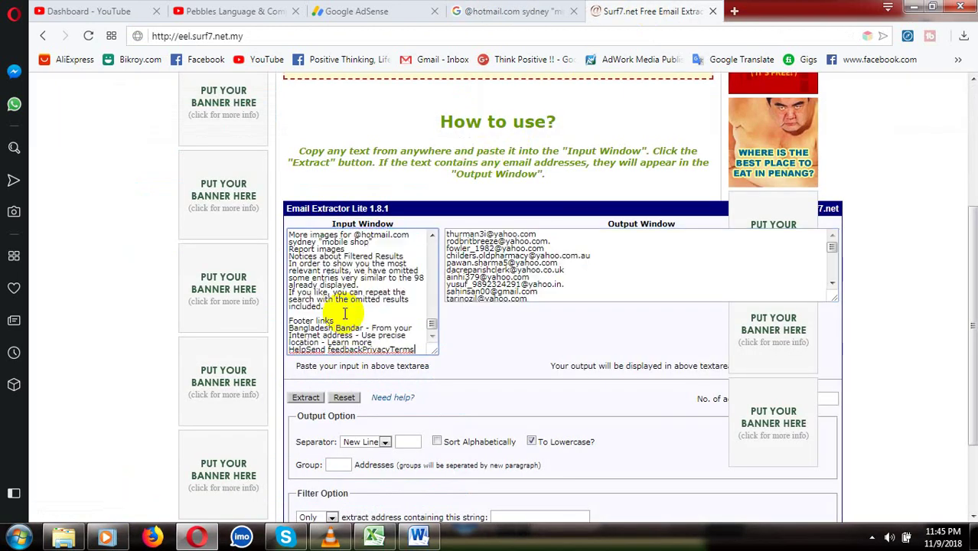
pyautogui.click(304, 397)
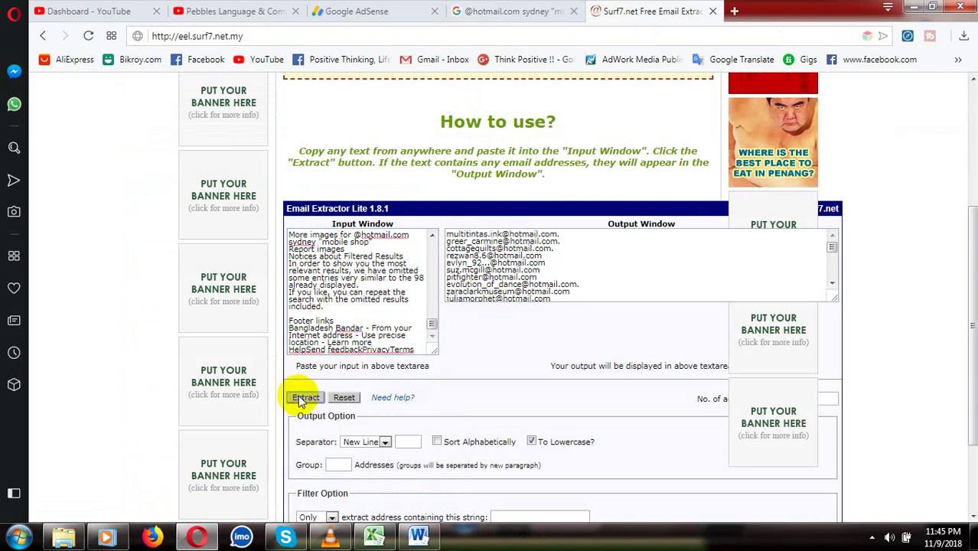
# Step: Copy all the extracted Hotmail search addresses from the extractor's output window
pyautogui.click(545, 264)
pyautogui.hotkey('ctrl', 'a')
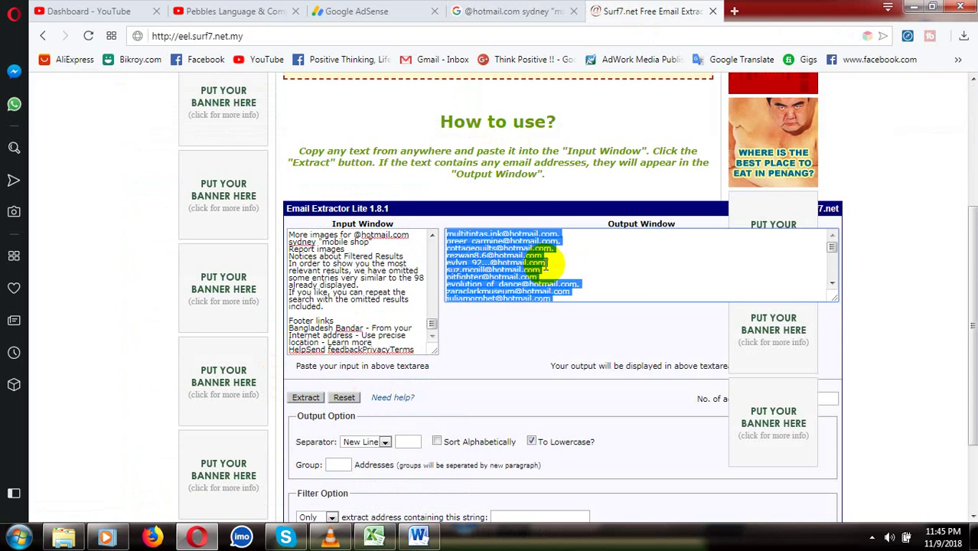
pyautogui.click(418, 536)
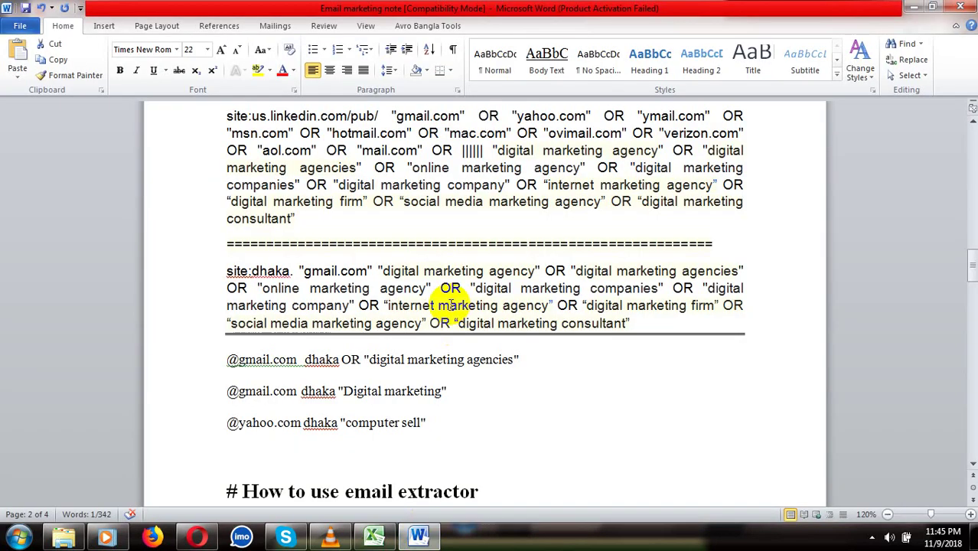
pyautogui.click(198, 537)
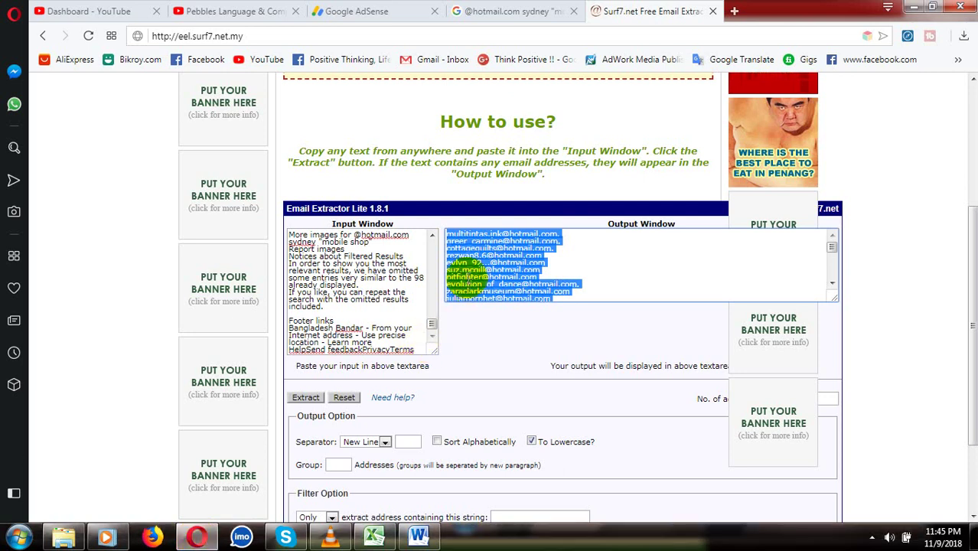
pyautogui.rightClick(472, 269)
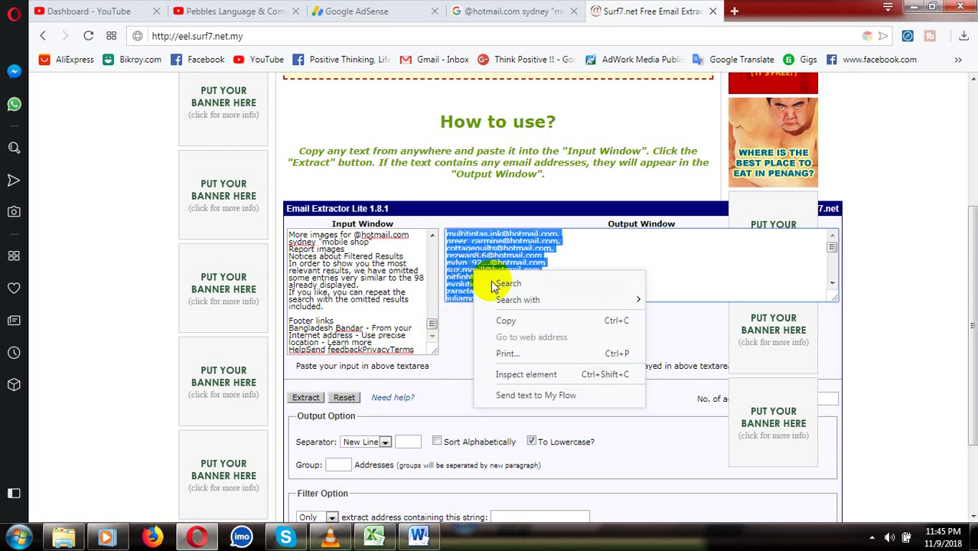
pyautogui.click(500, 322)
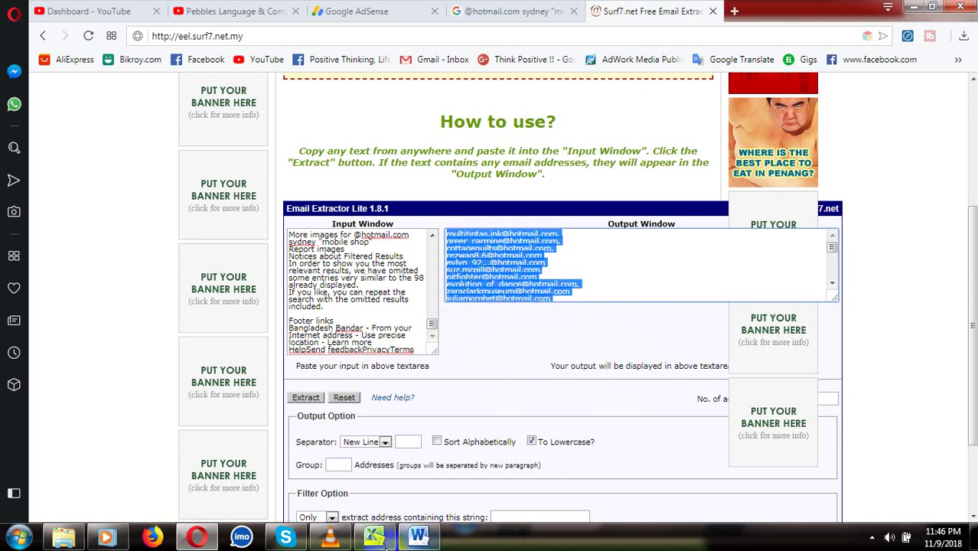
# Step: Switch to Excel, add a worksheet after Sheet6 with a widened column A, and paste the extracted addresses starting at cell A2
pyautogui.click(385, 540)
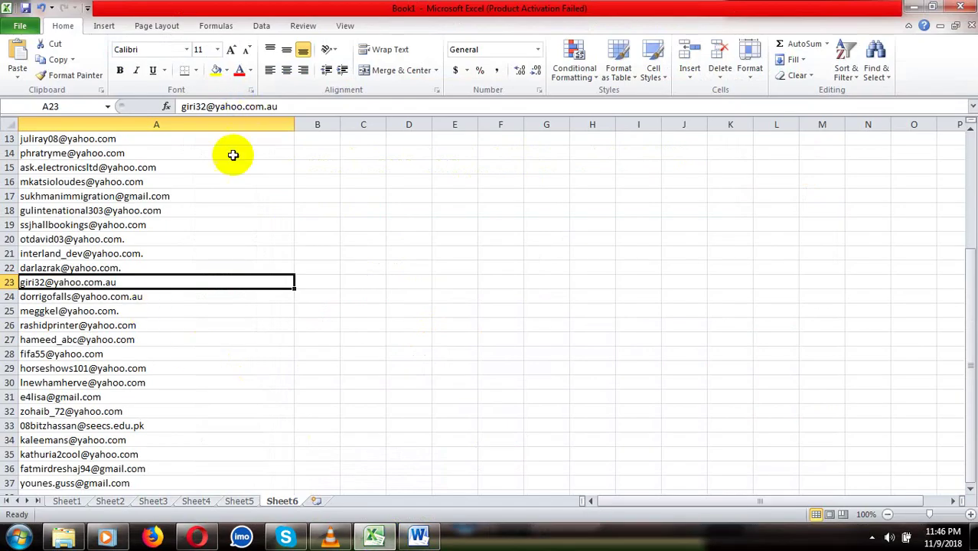
pyautogui.click(321, 501)
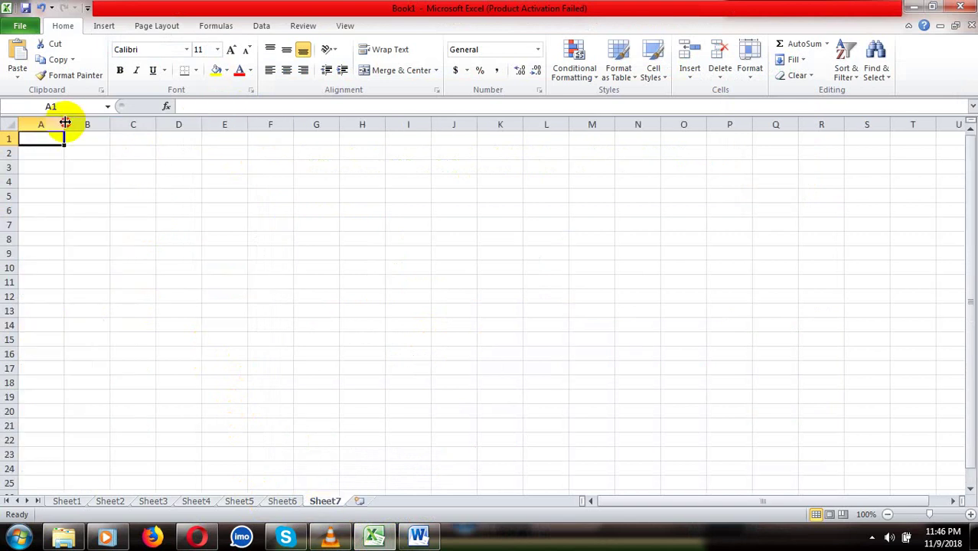
pyautogui.moveTo(65, 124); pyautogui.dragTo(370, 131)
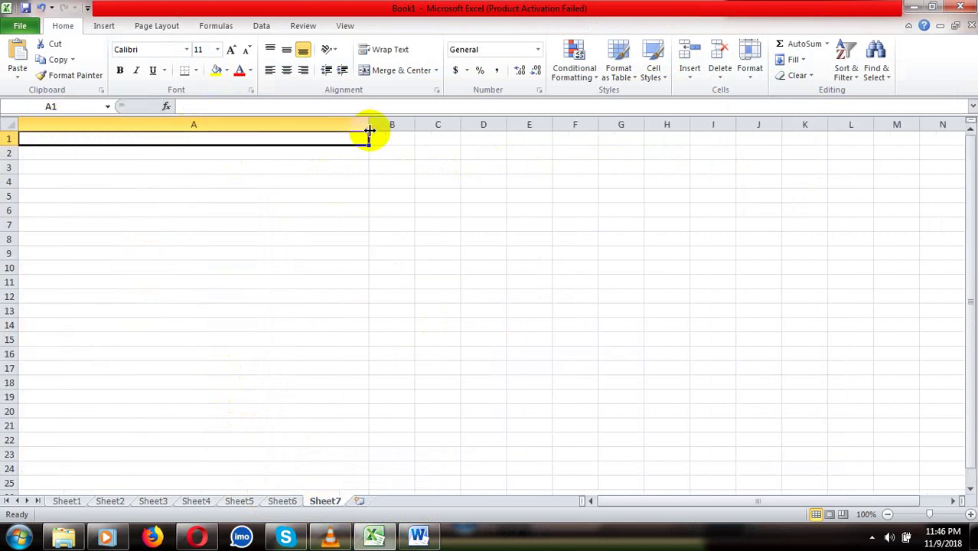
pyautogui.click(224, 154)
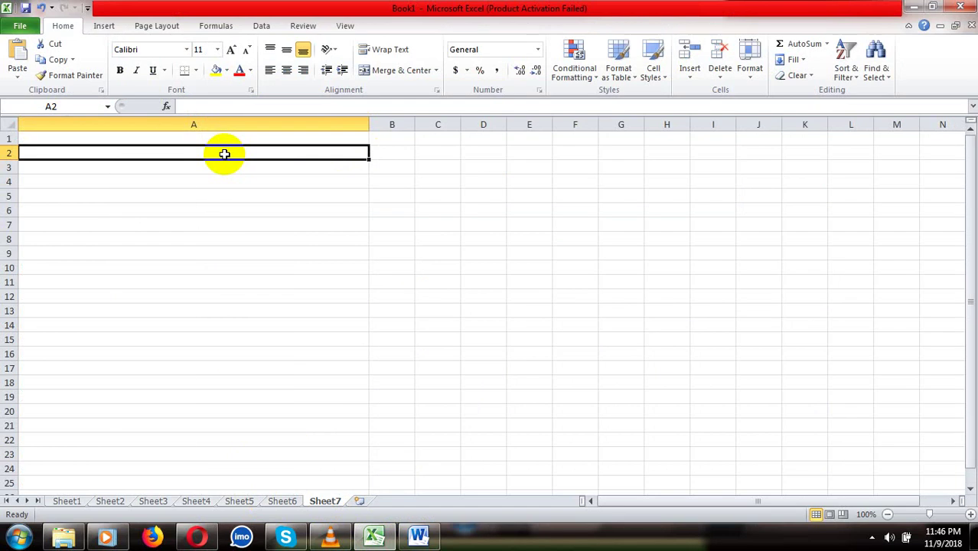
pyautogui.hotkey('ctrl', 'v')
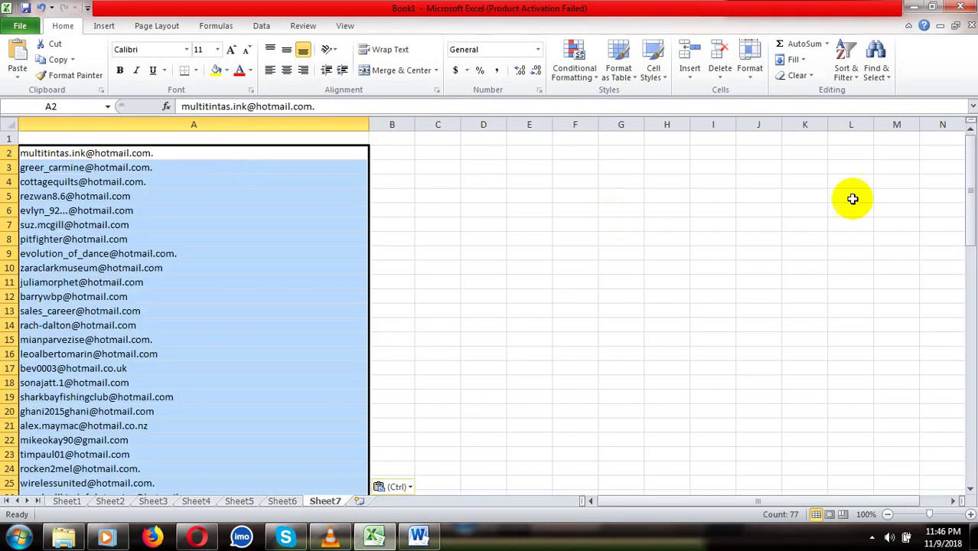
# Step: Look over the pasted Hotmail search addresses through the end of the list, and the address list in Sheet1
pyautogui.moveTo(970, 183); pyautogui.dragTo(970, 464)
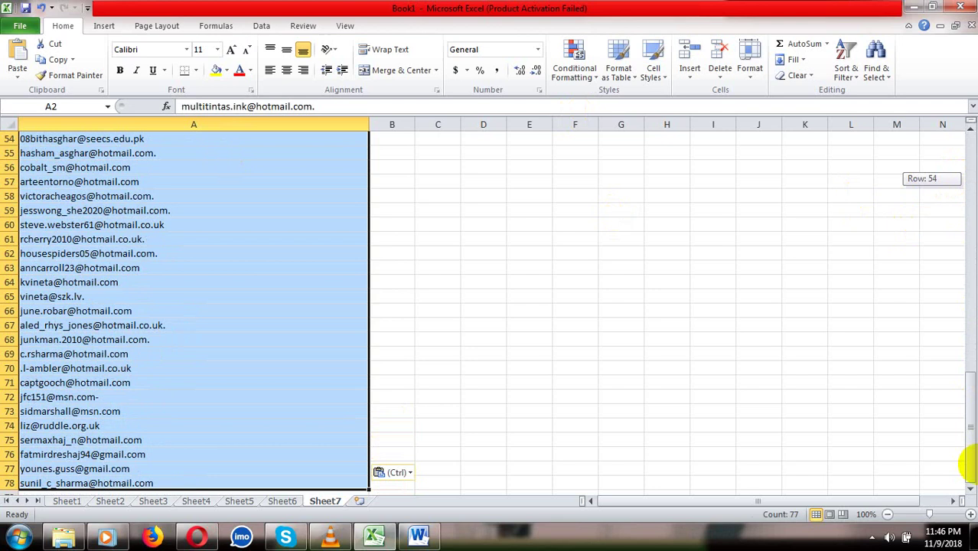
pyautogui.click(161, 384)
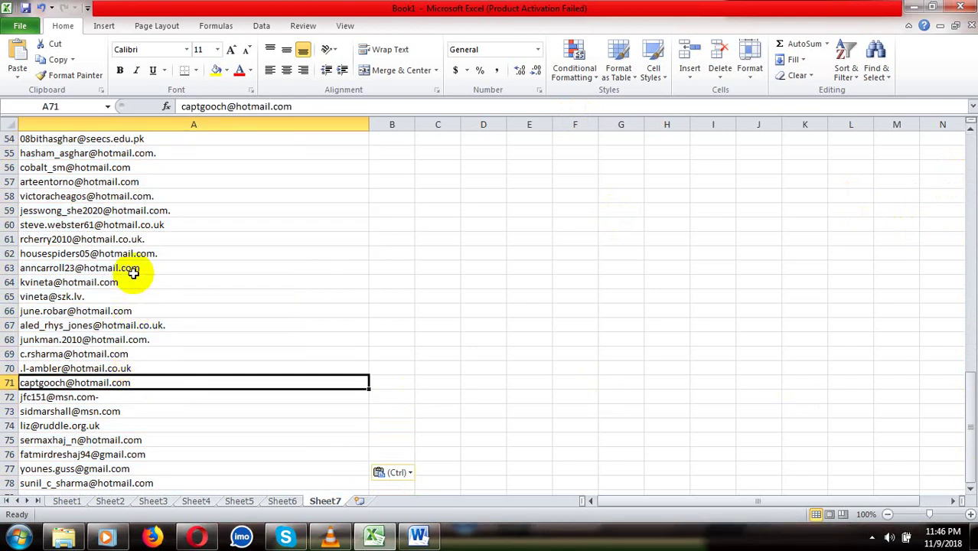
pyautogui.click(69, 297)
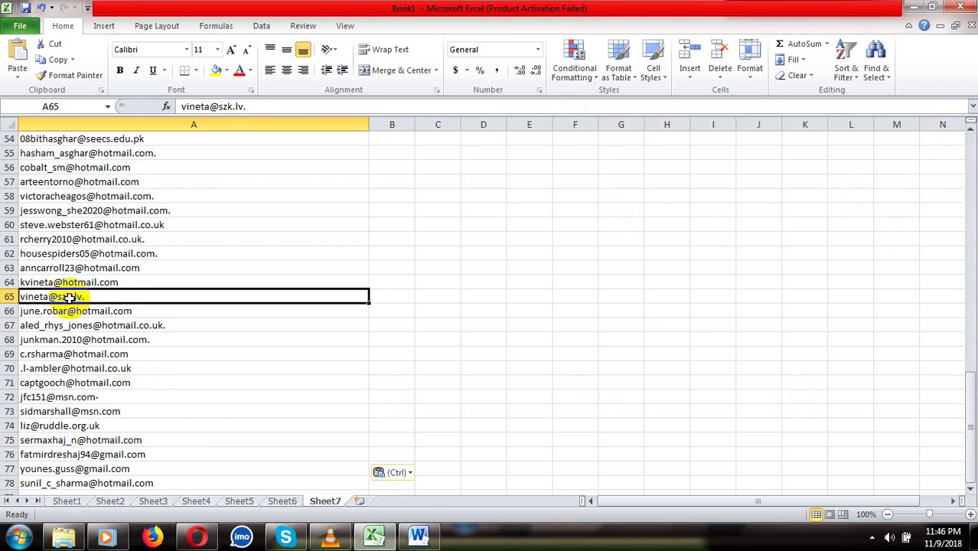
pyautogui.click(131, 192)
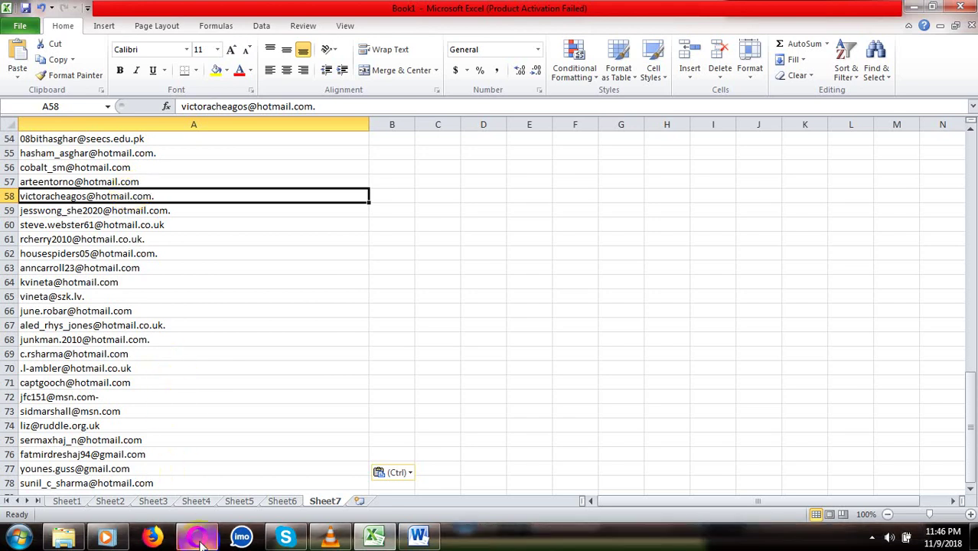
pyautogui.moveTo(201, 542)
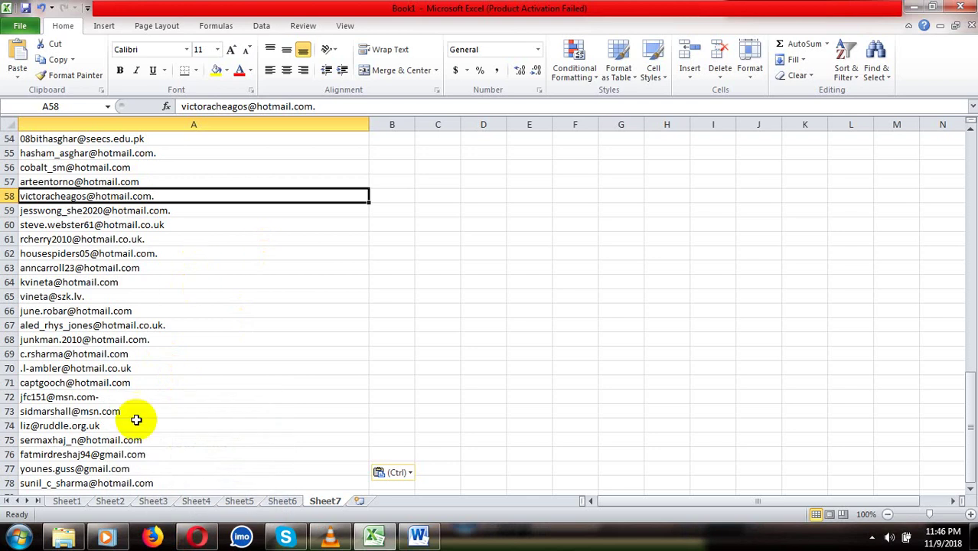
pyautogui.click(70, 500)
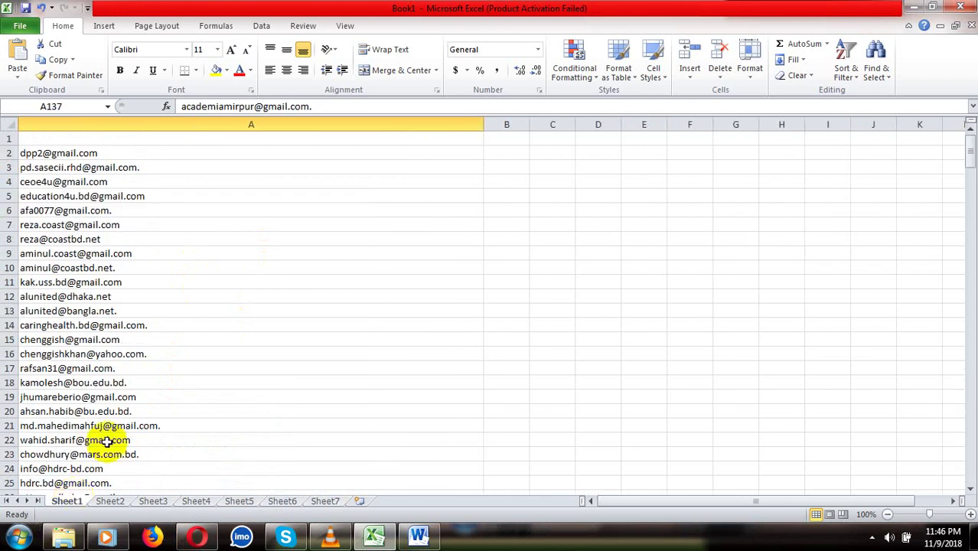
pyautogui.click(152, 294)
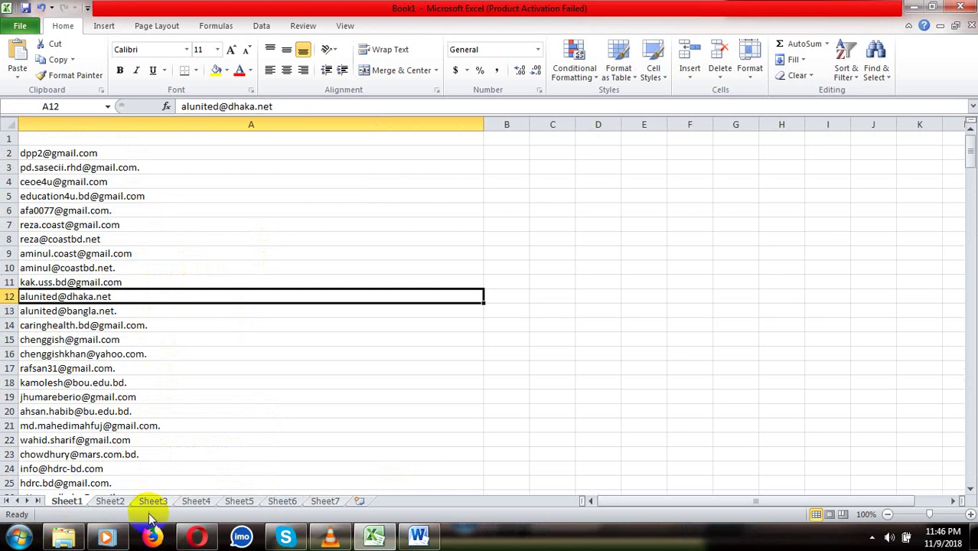
pyautogui.click(197, 536)
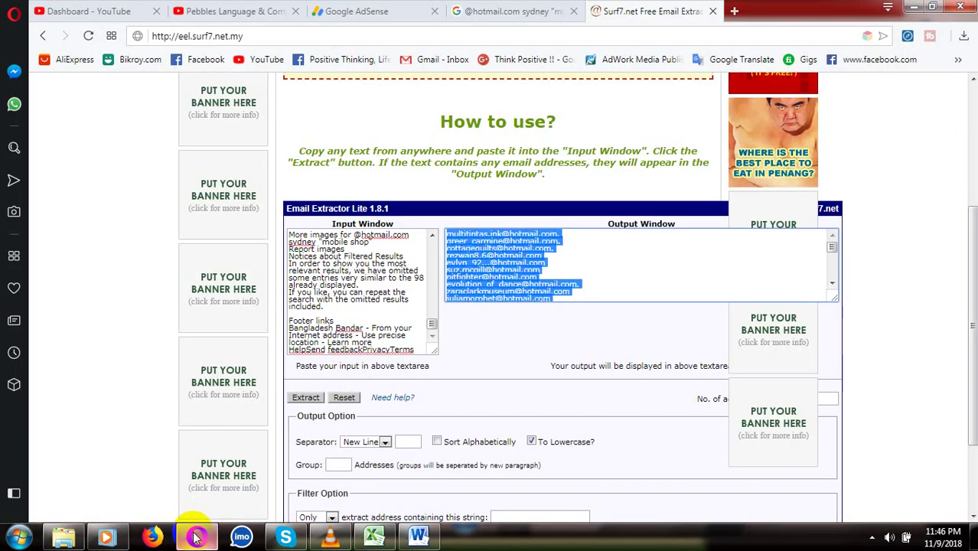
pyautogui.click(513, 9)
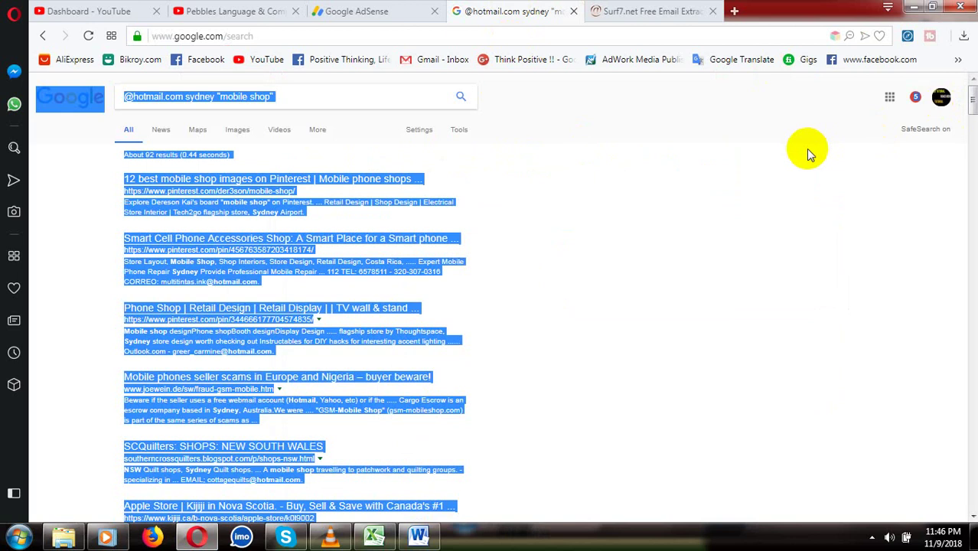
pyautogui.click(321, 99)
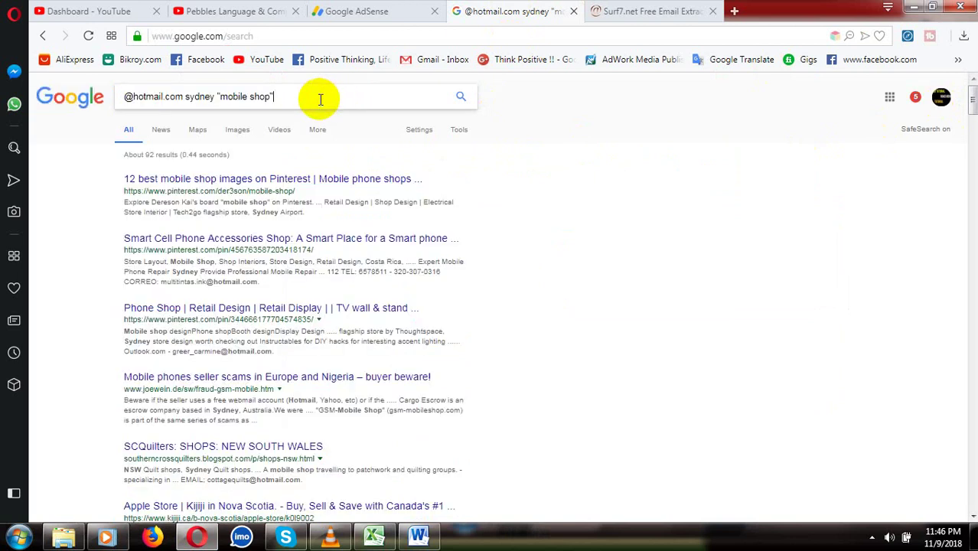
pyautogui.click(620, 131)
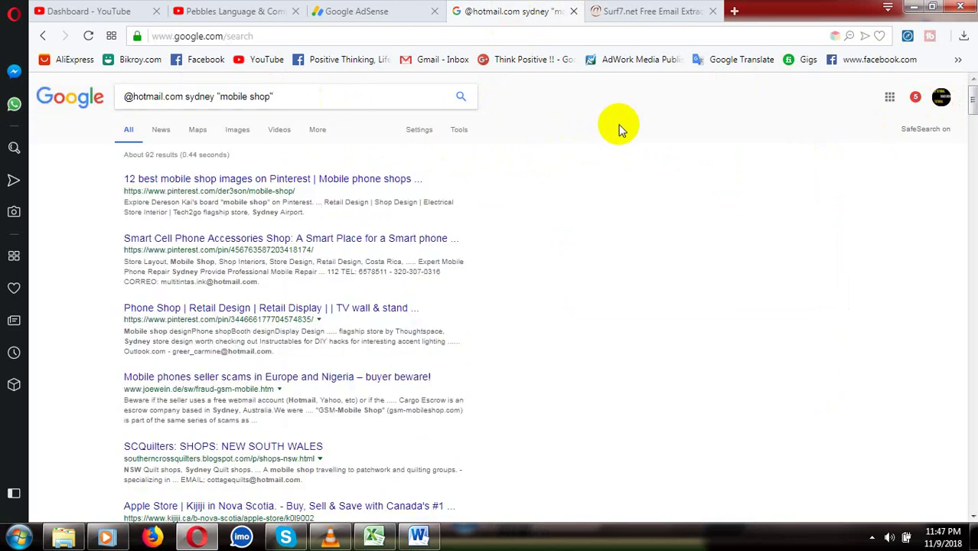
pyautogui.click(621, 128)
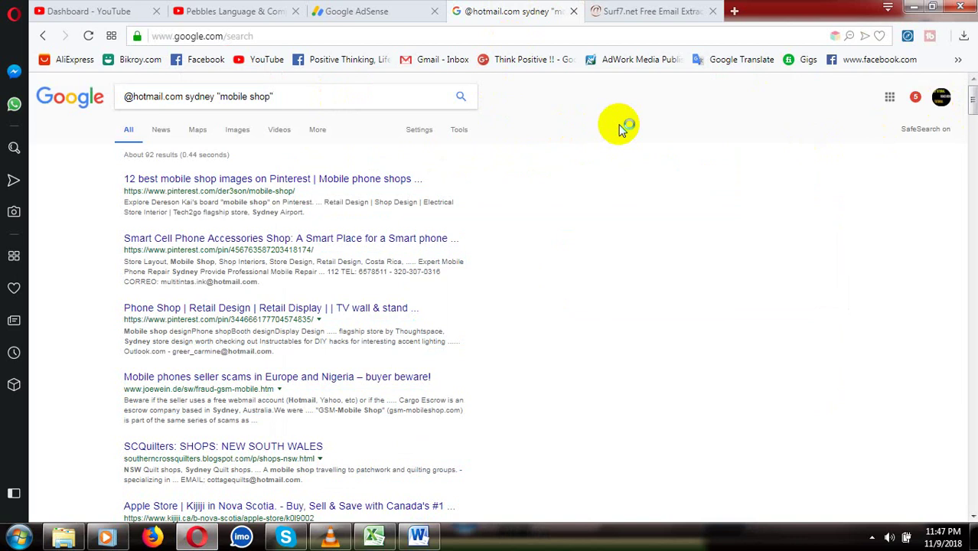